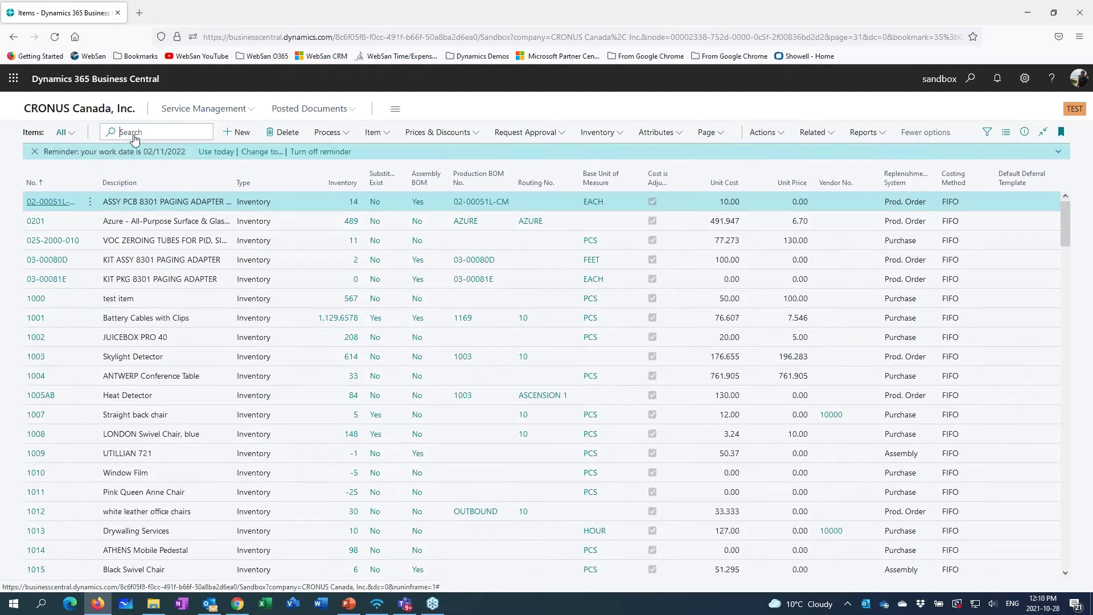
- Find item R155 in the items list, open its card and check its inventory by location without adjusting it
text(r155)
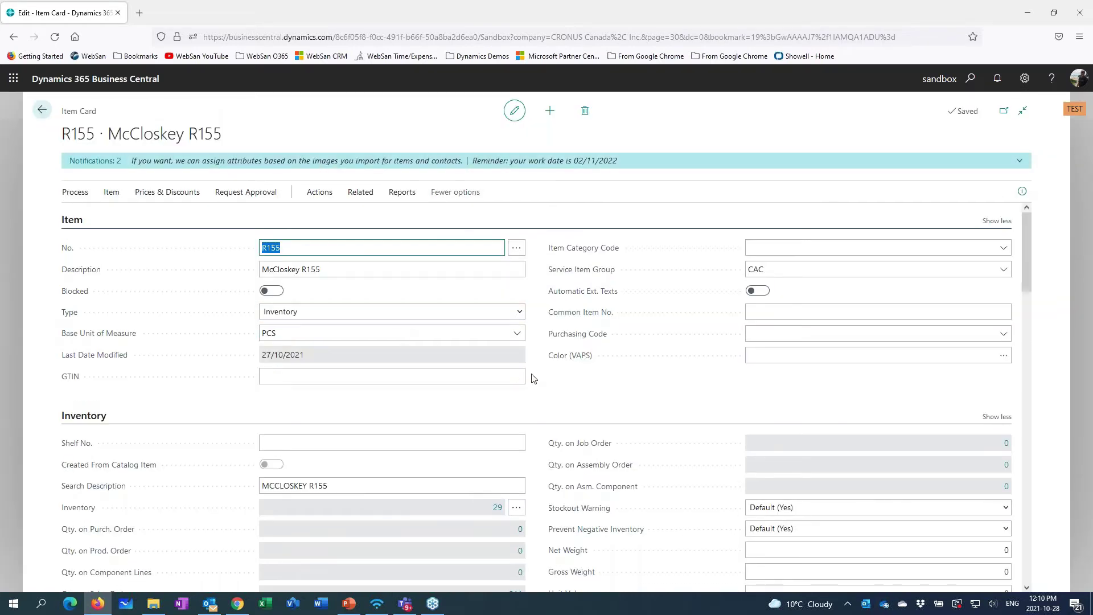
scroll(503, 486, down, 1)
click(516, 458)
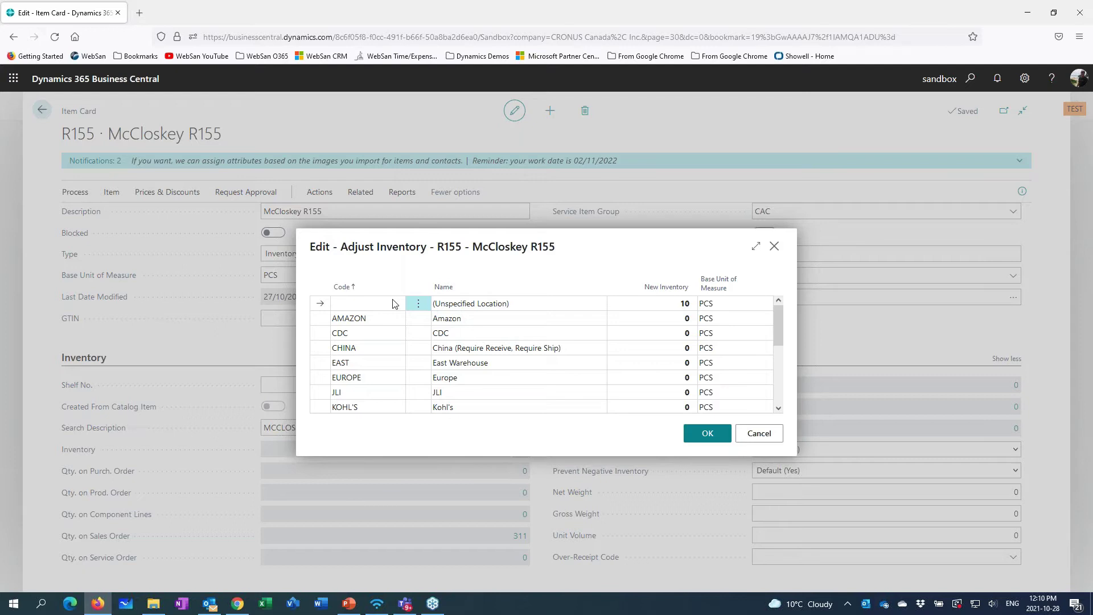
click(746, 433)
scroll(649, 317, up, 1)
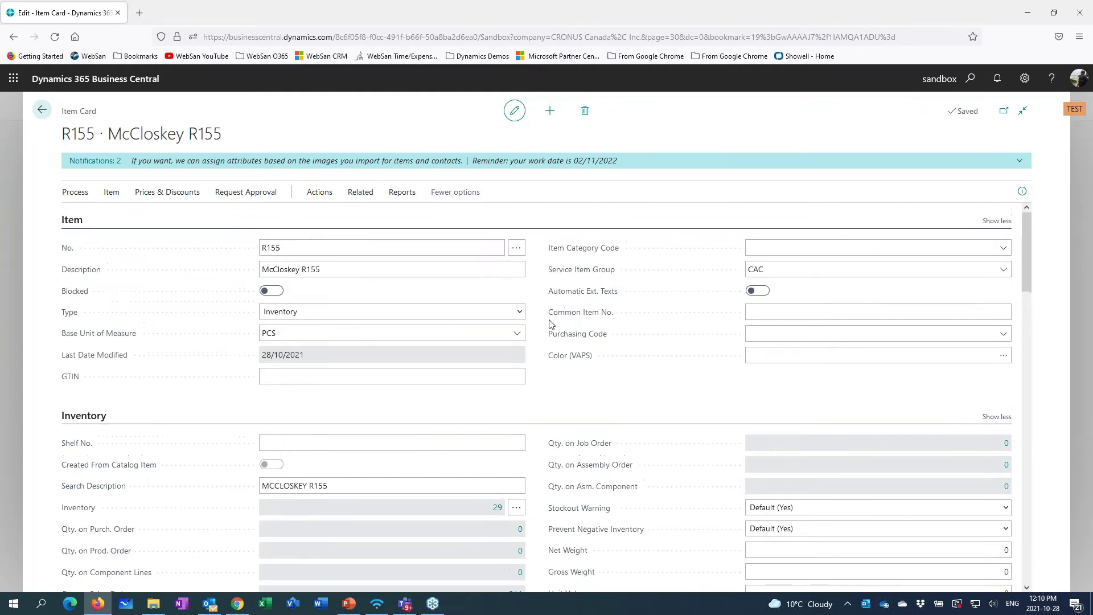
- Review the full list of service item groups available for the item, including their Create Service Item setting, without changing the selection
click(794, 271)
double_click(794, 271)
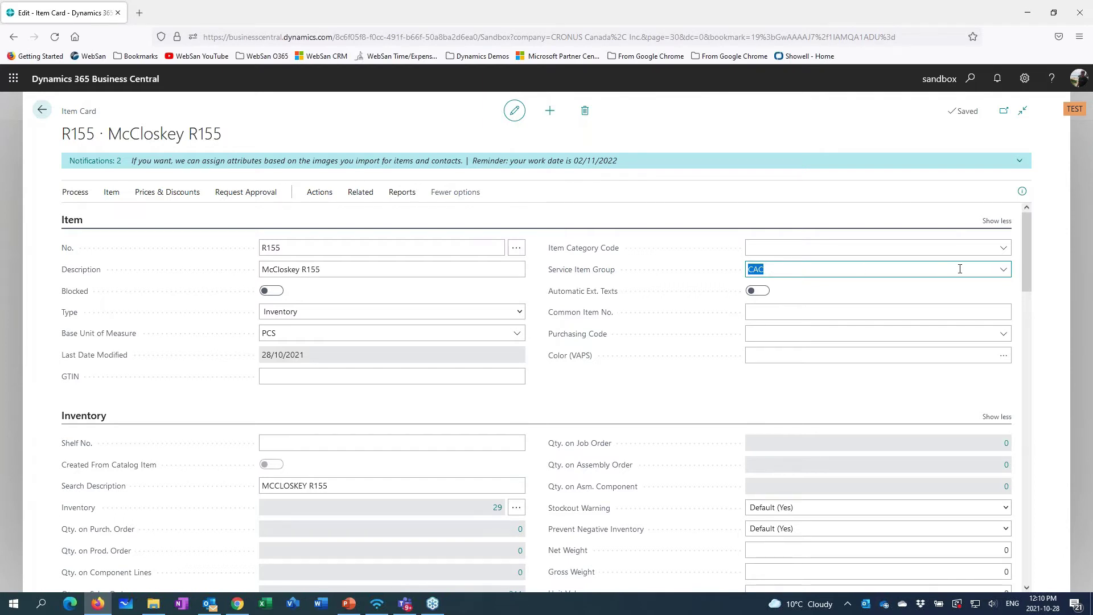
click(1003, 271)
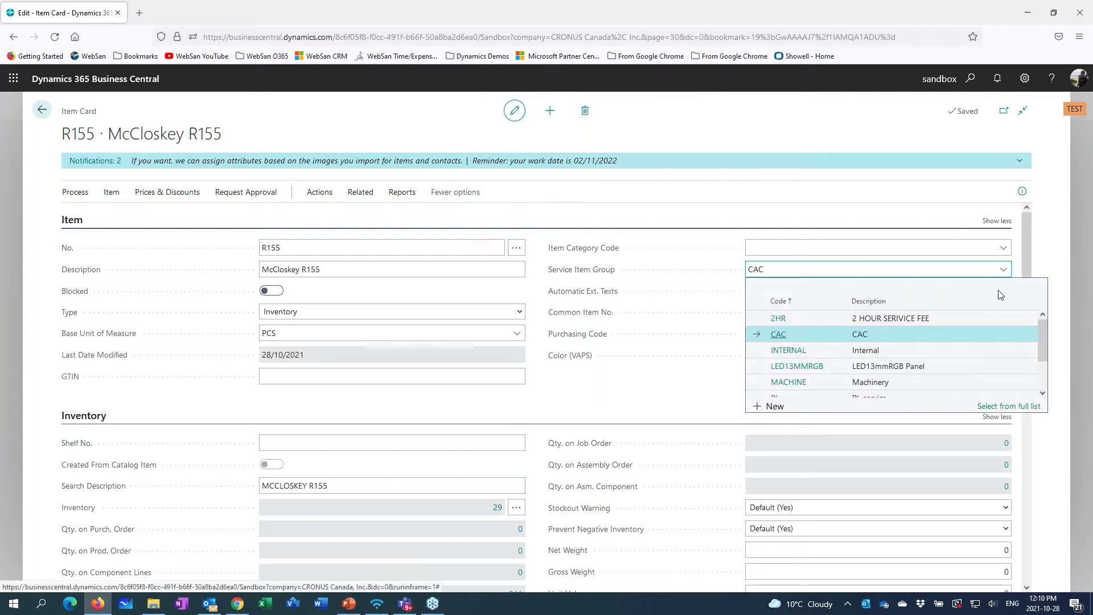
click(1005, 408)
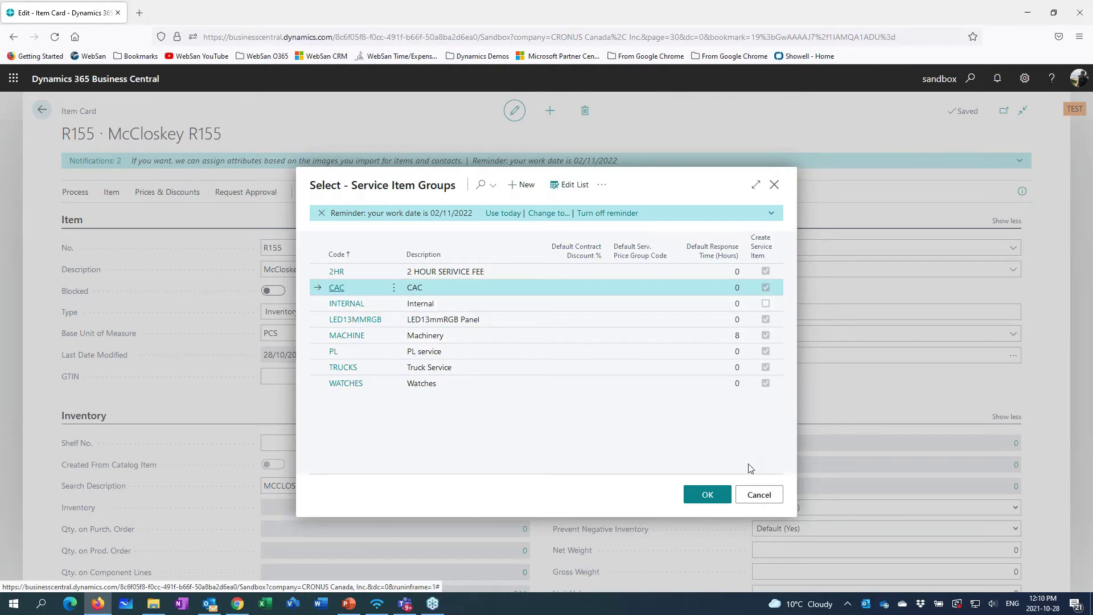
click(758, 494)
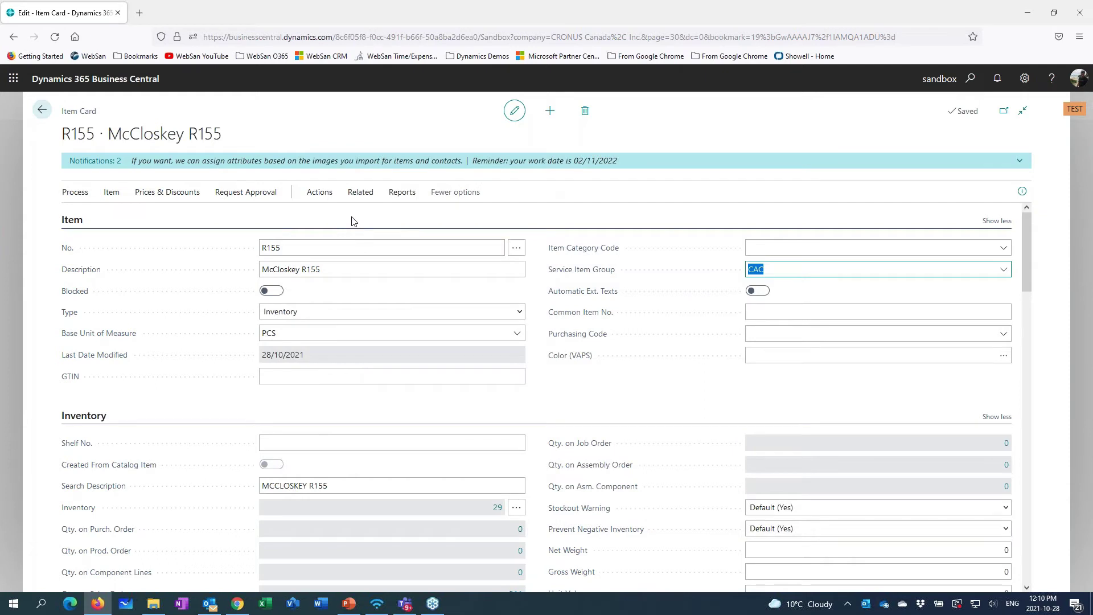
- Review the item tracking entries of R155 to check its serial numbers and remaining quantities, and close the list
click(359, 197)
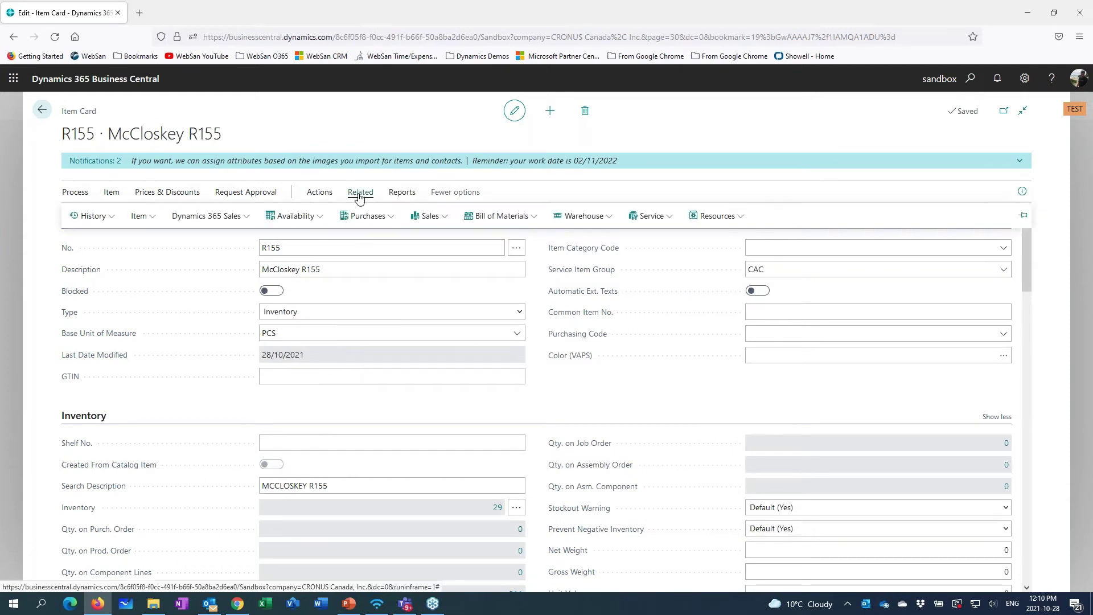
click(111, 221)
mouse_move(154, 239)
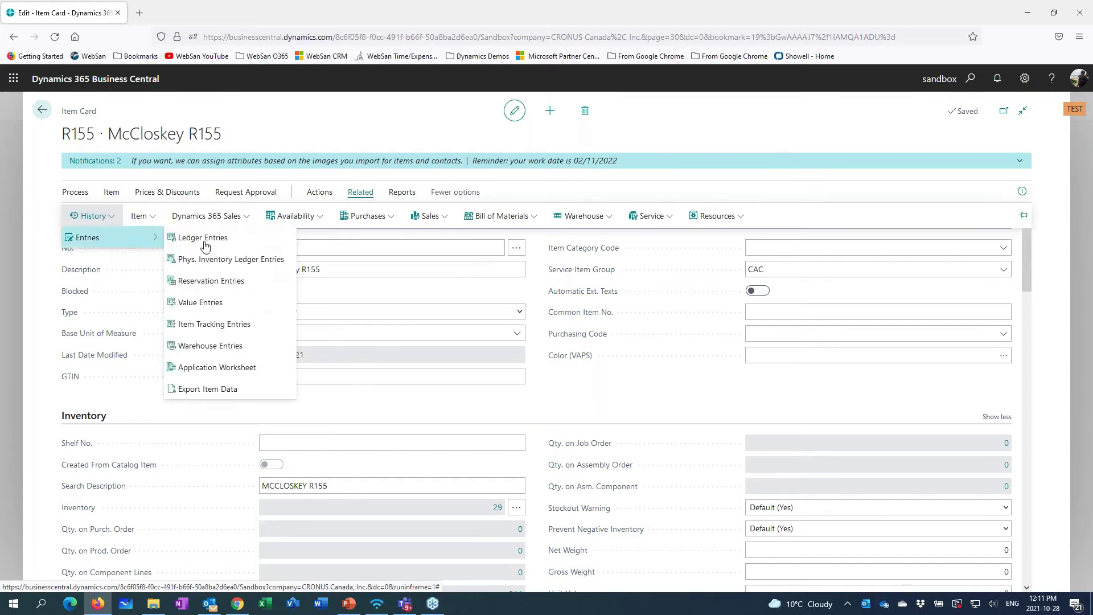
click(214, 325)
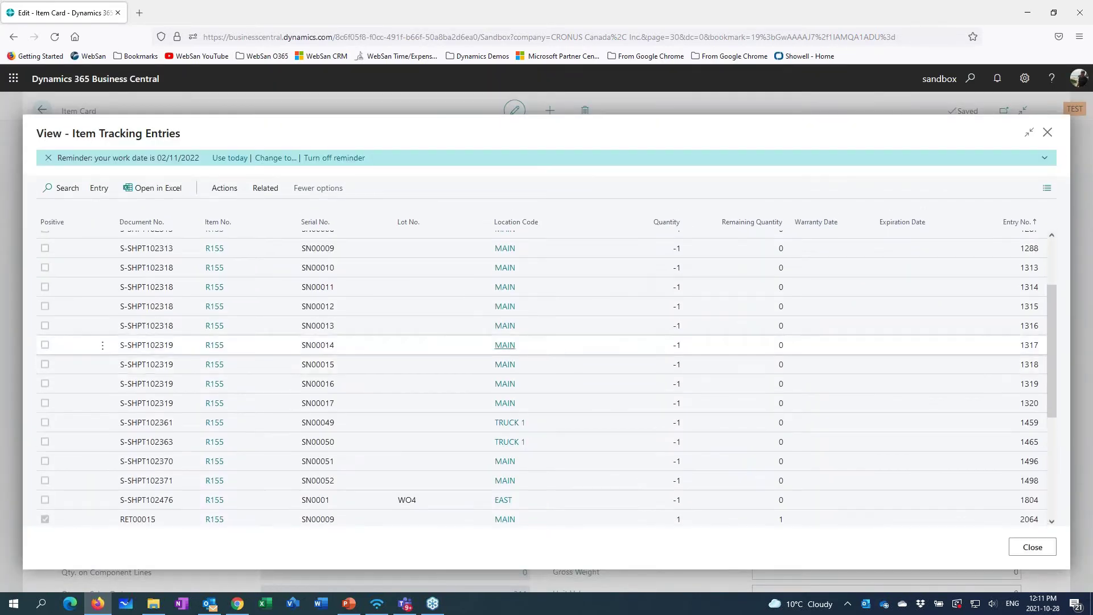
scroll(335, 294, up, 2)
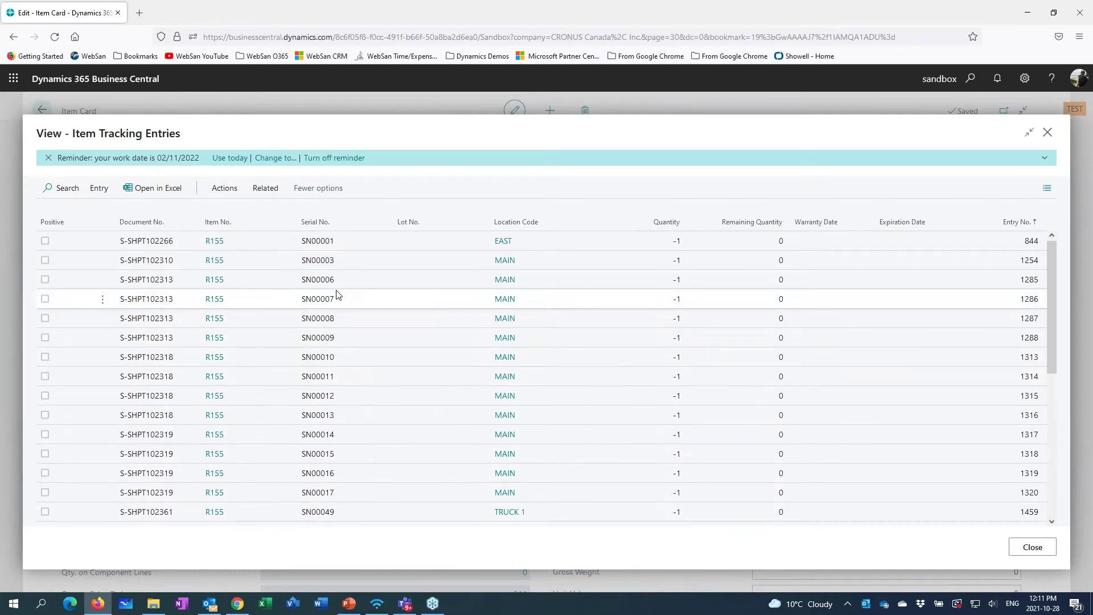
scroll(336, 294, down, 10)
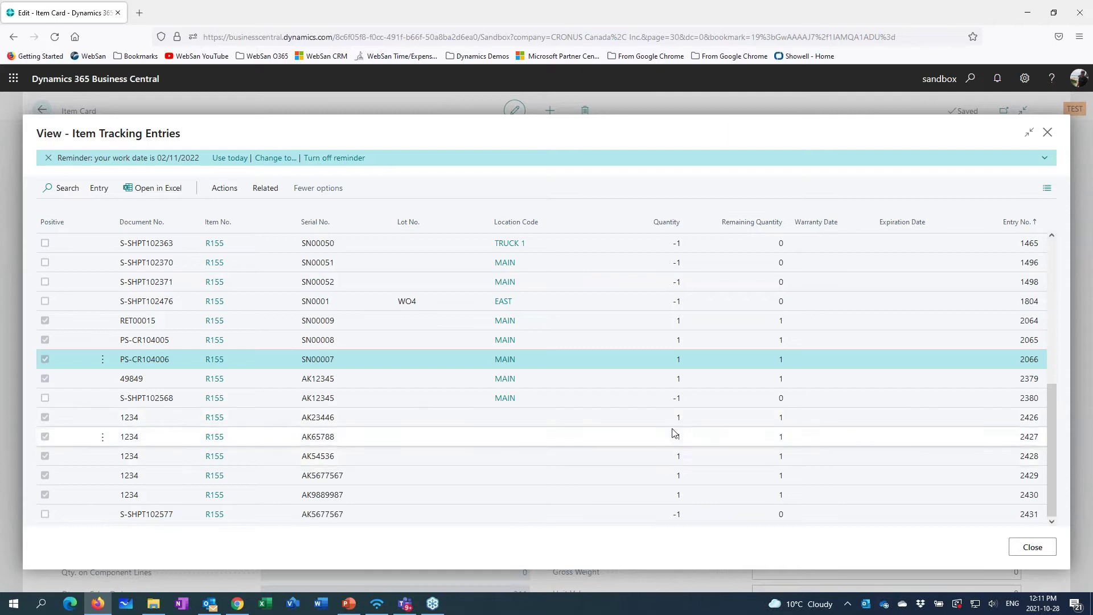
click(1032, 546)
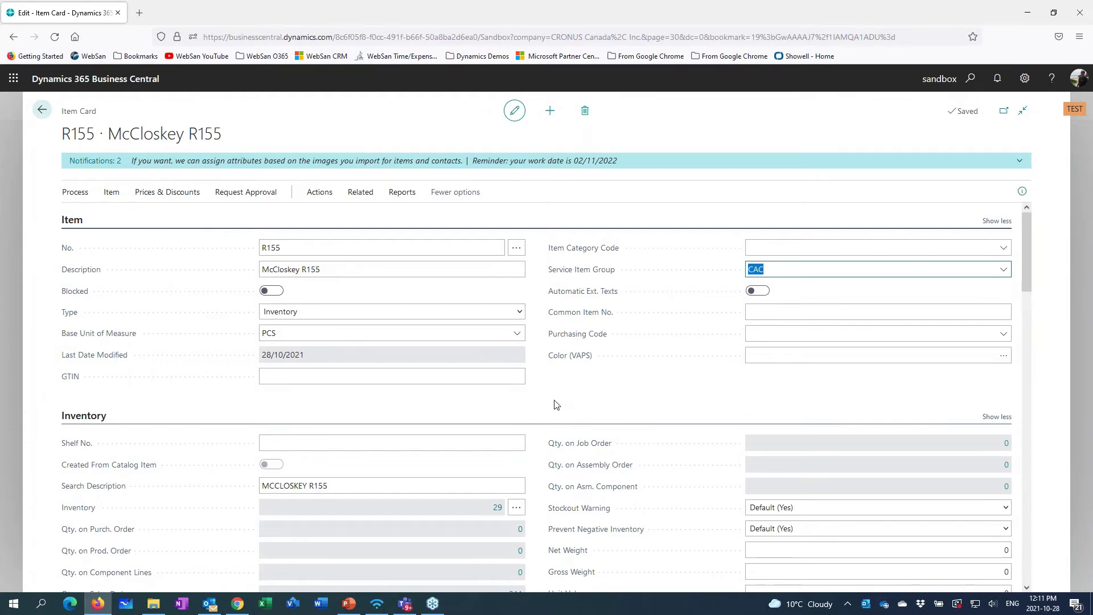
- Leave the item card, return to the home page and open the Sales Orders list by searching for "sales order"
click(91, 144)
key(Escape)
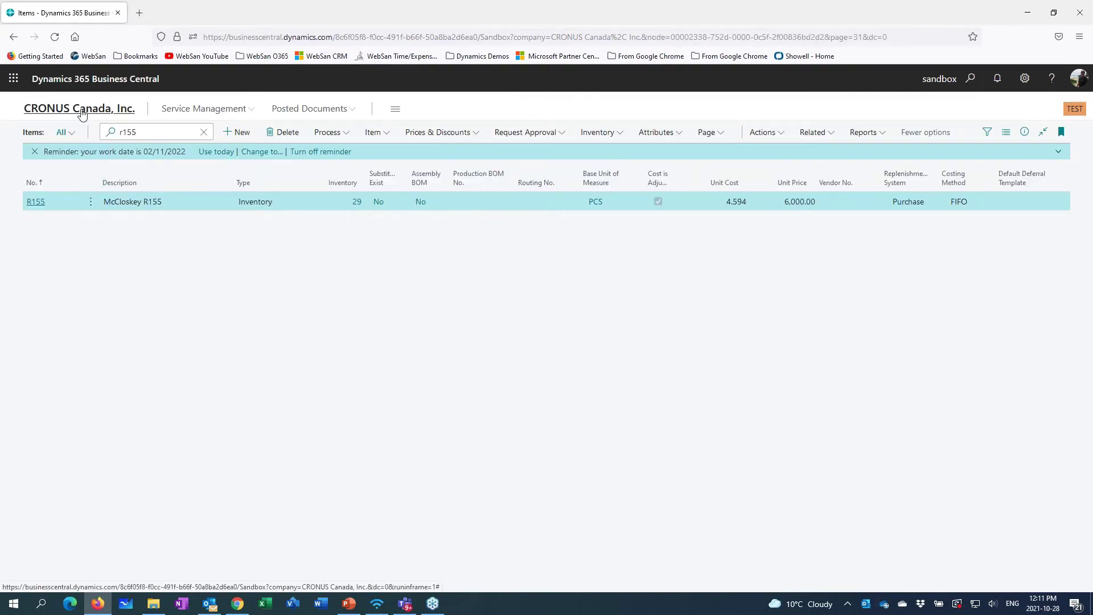
key(Escape)
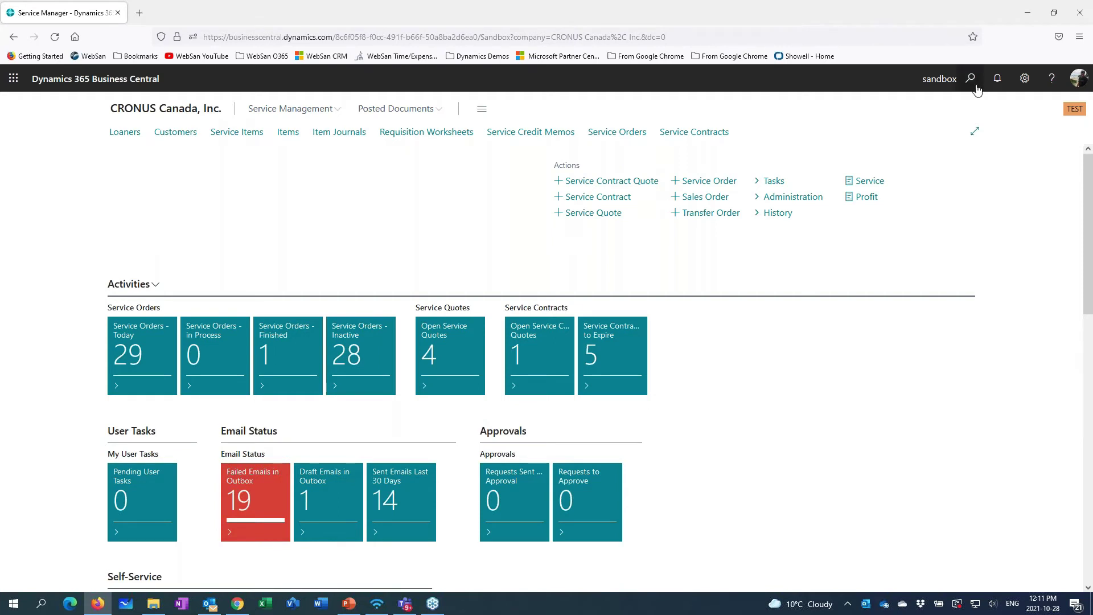
text(sales )
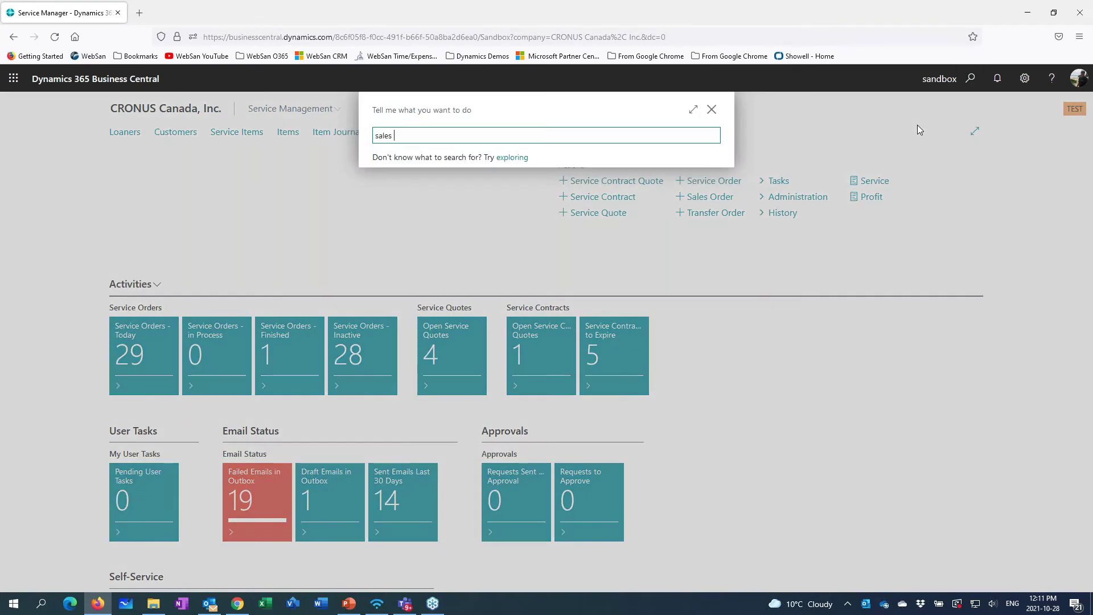
text(order)
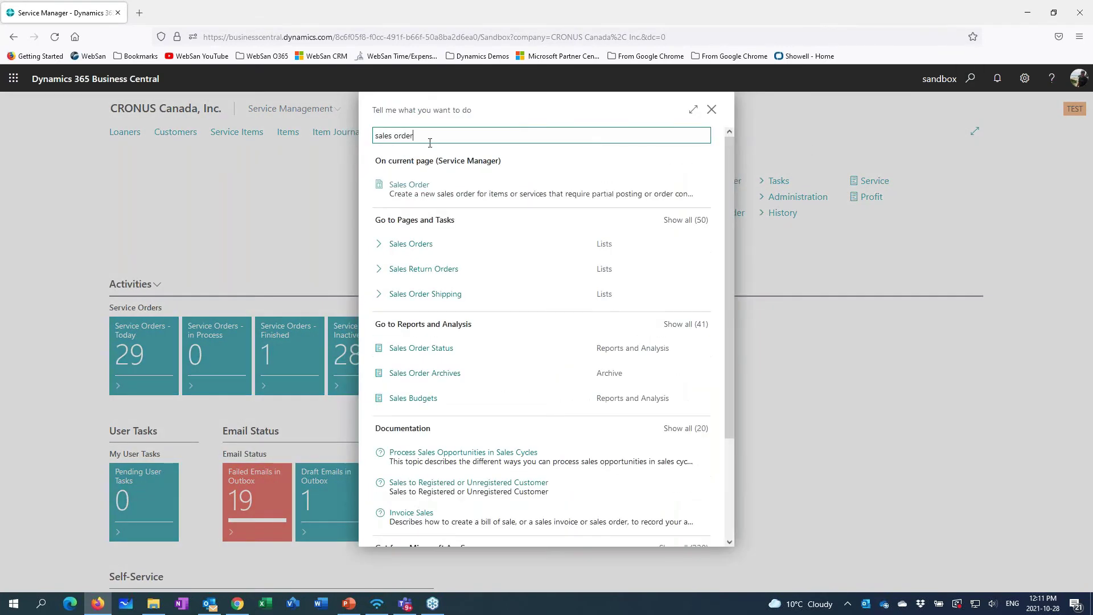
click(411, 245)
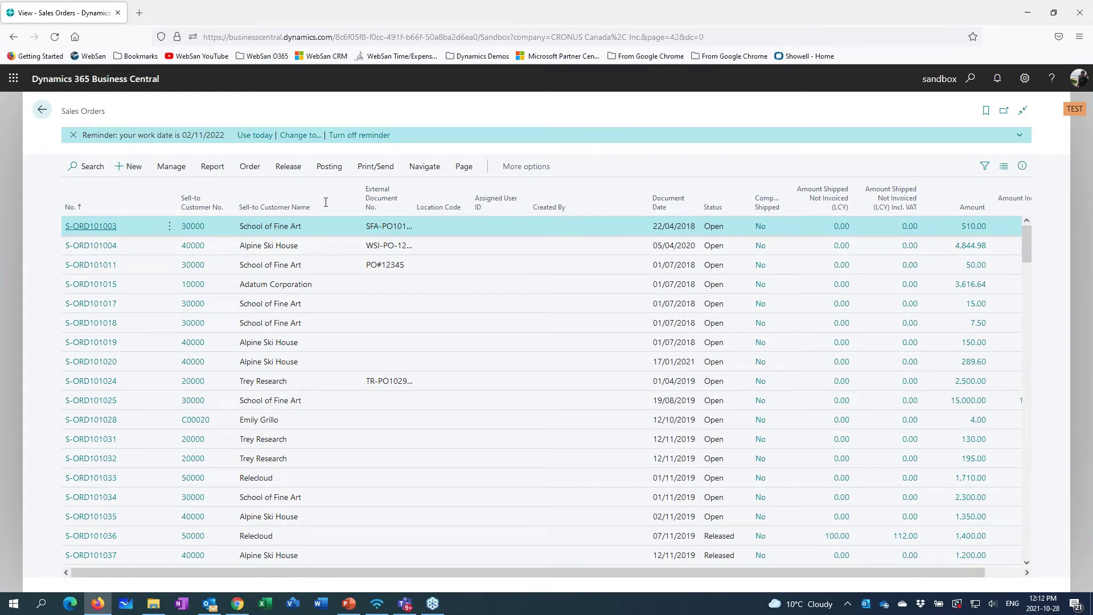
- Create a new sales order for the customer Trey Research by entering its customer number
click(137, 166)
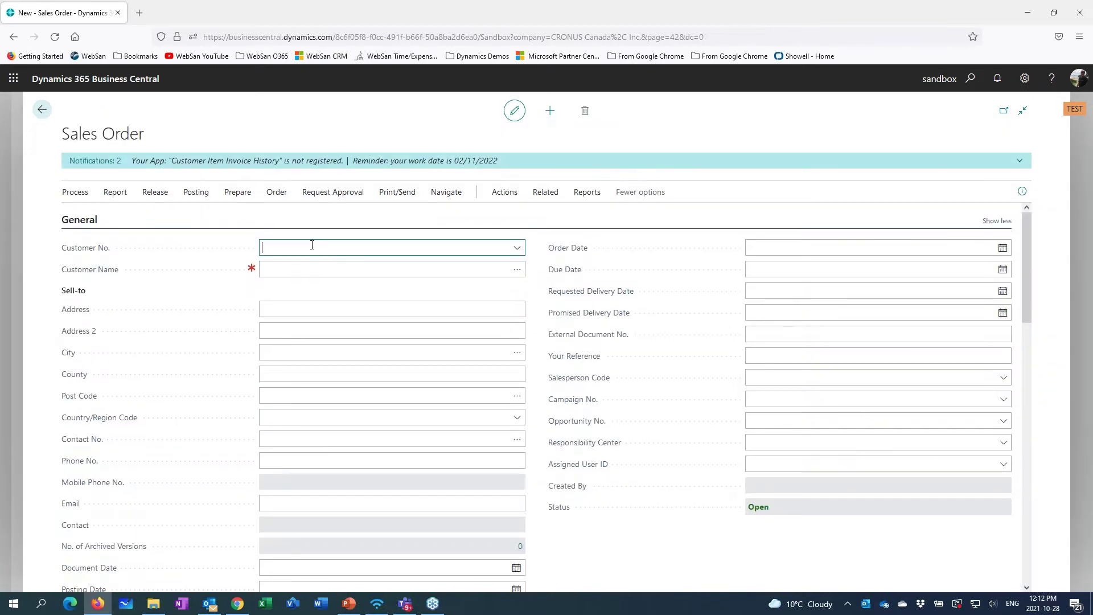
text(20000)
key(Tab)
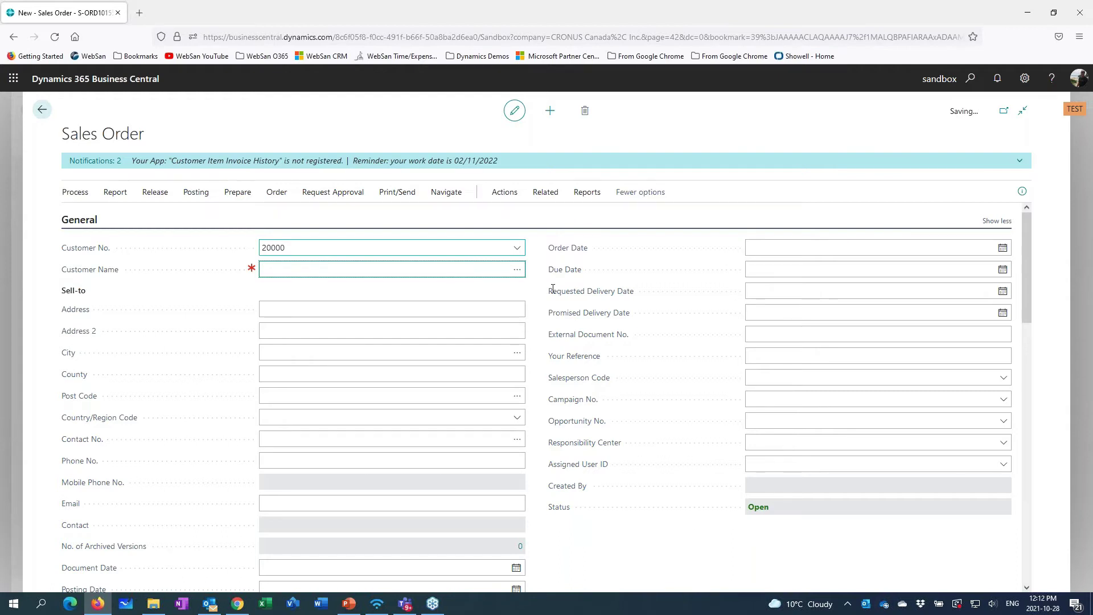
- Add item R155 to the first line of the sales order
scroll(538, 285, down, 5)
click(205, 393)
text(r155)
key(Tab)
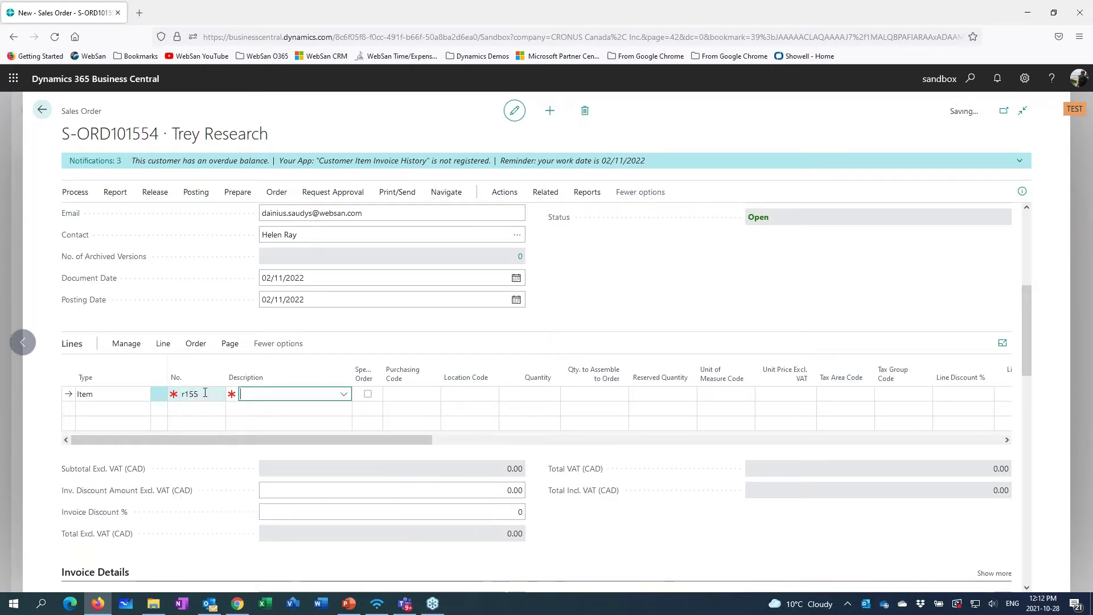
- Leave the R155 line's location code blank and set its quantity to 1
click(407, 394)
key(Tab)
key(Delete)
key(Tab)
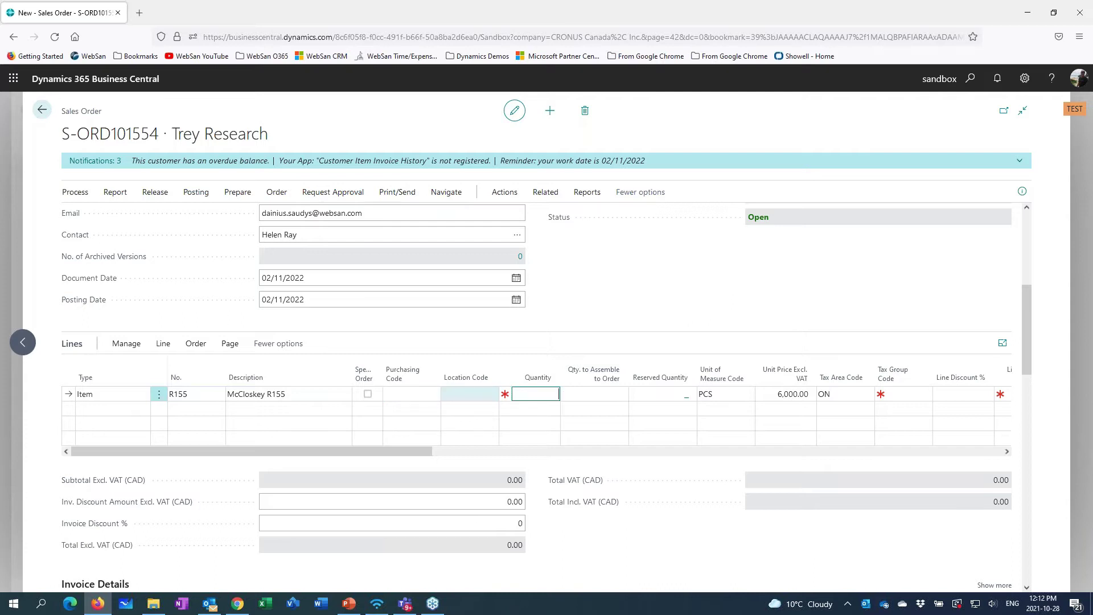
text(1)
key(Tab)
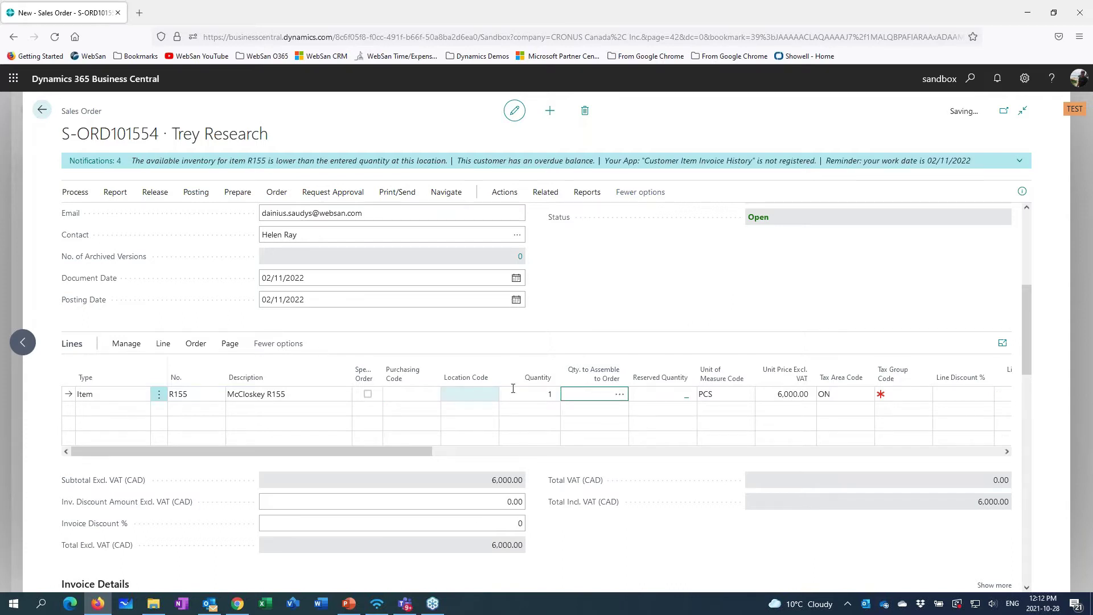
- Set the R155 line's tax group code to NONTAXABLE
click(923, 396)
click(925, 398)
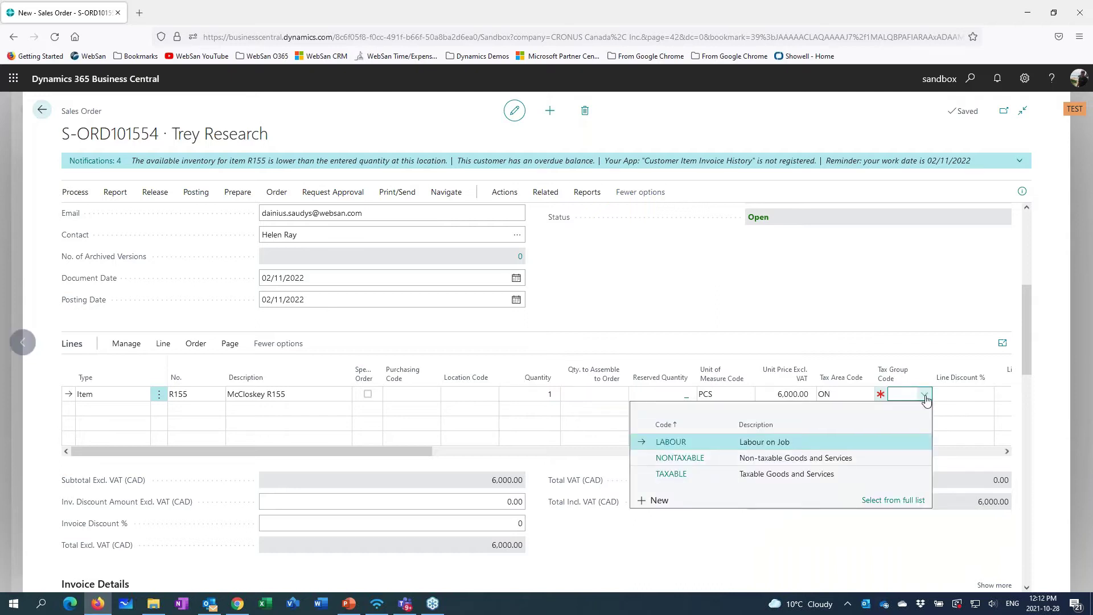
key(Down)
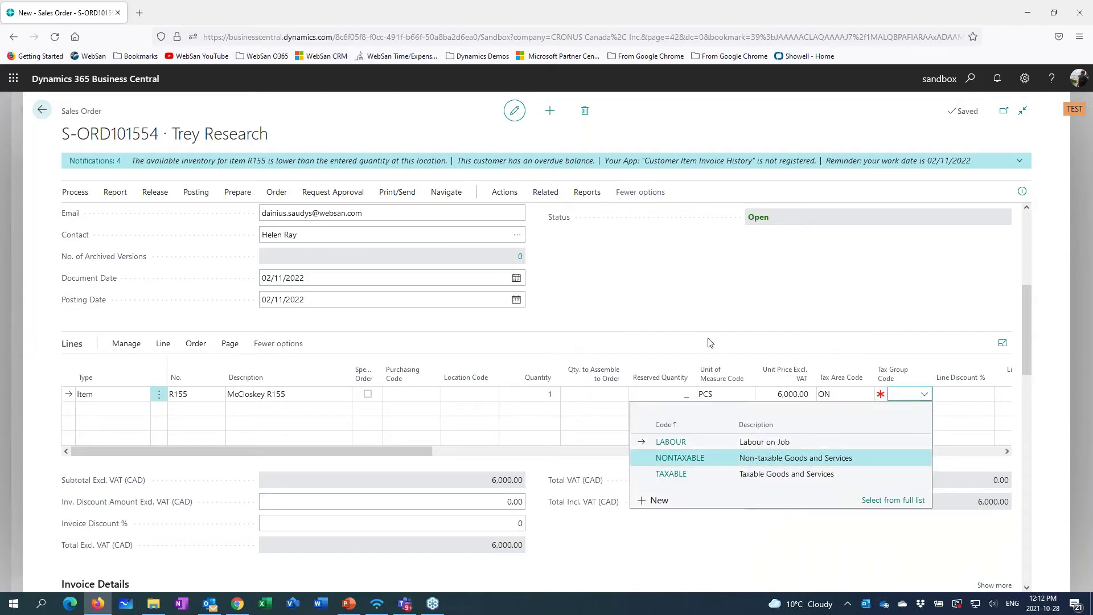
key(Return)
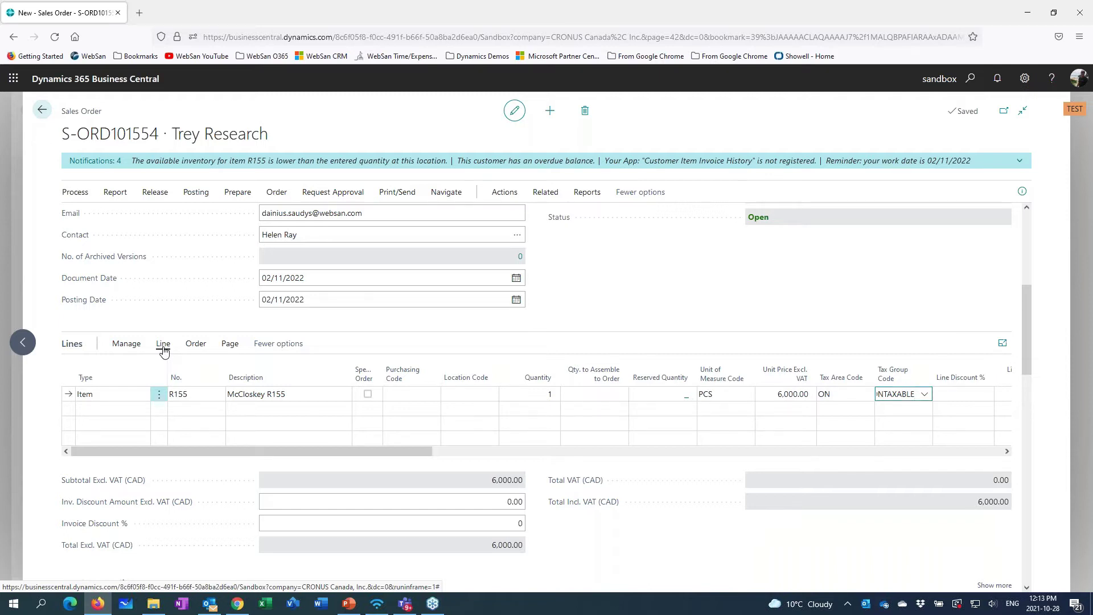
- Assign serial number AK65788 to the R155 line in its item tracking lines, choosing it from the available serial numbers
click(164, 345)
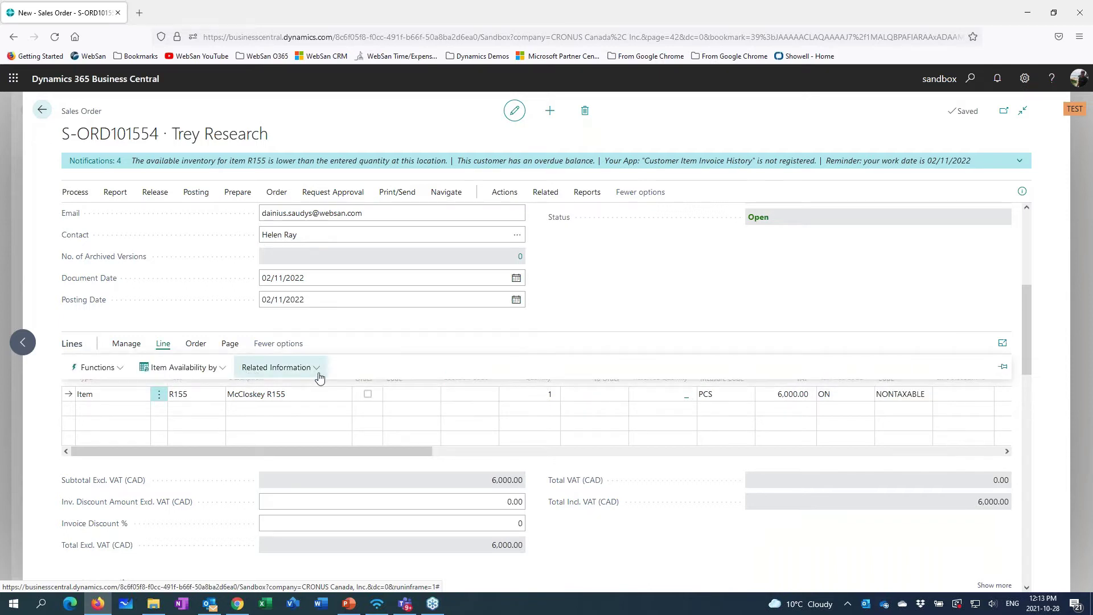
click(319, 375)
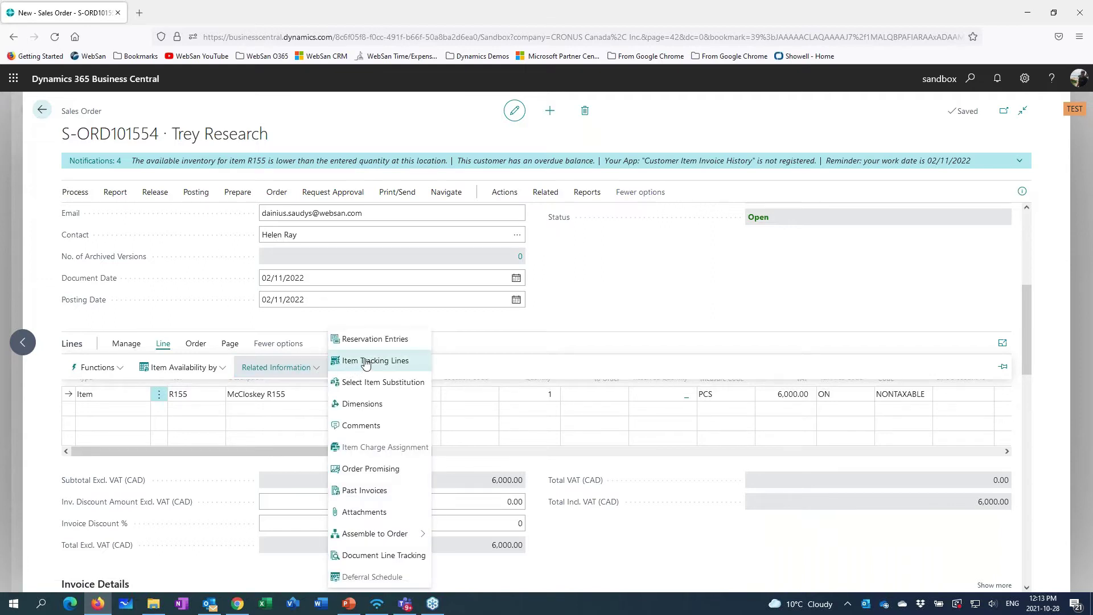
click(369, 362)
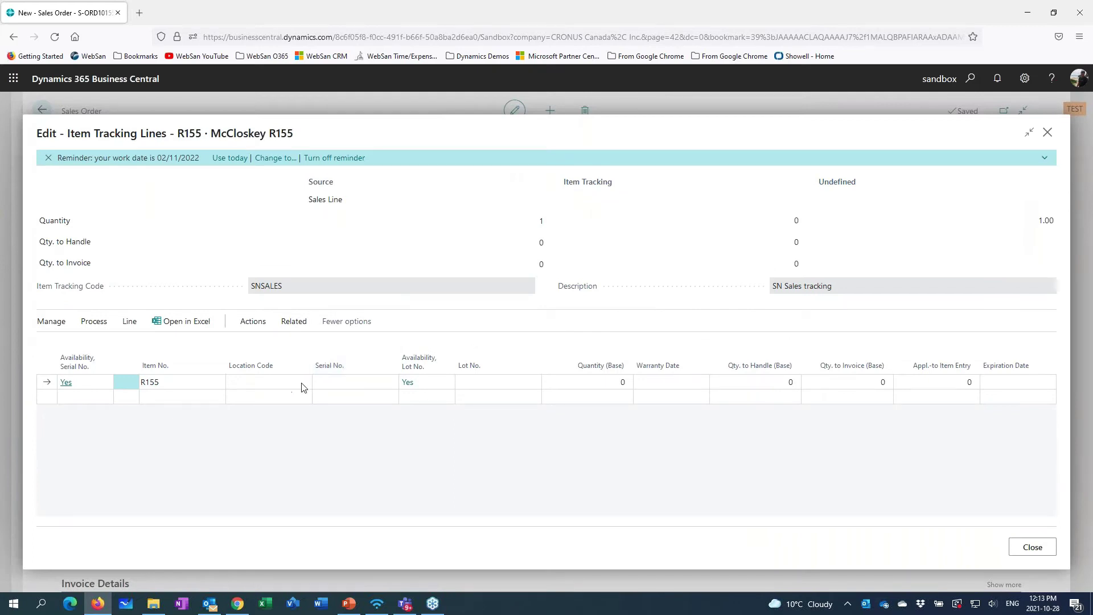
click(384, 383)
click(390, 382)
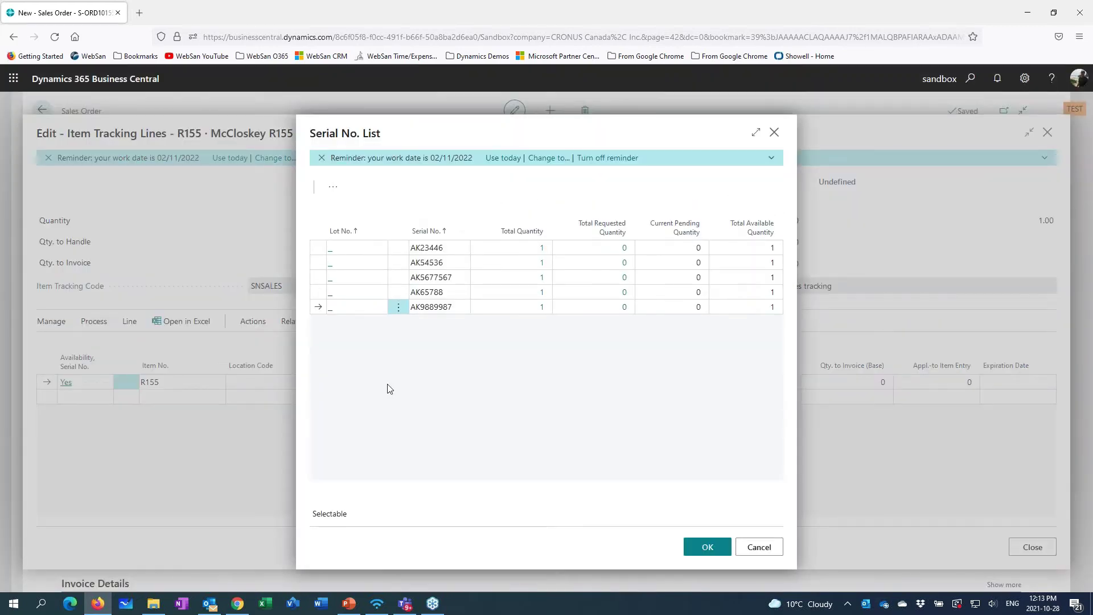
click(435, 292)
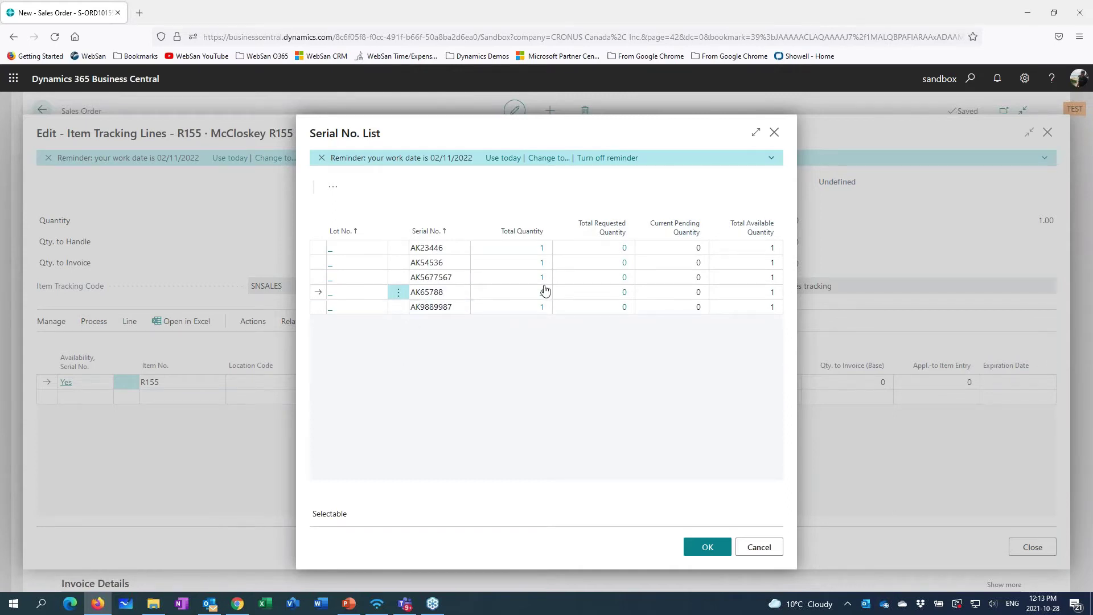
click(706, 548)
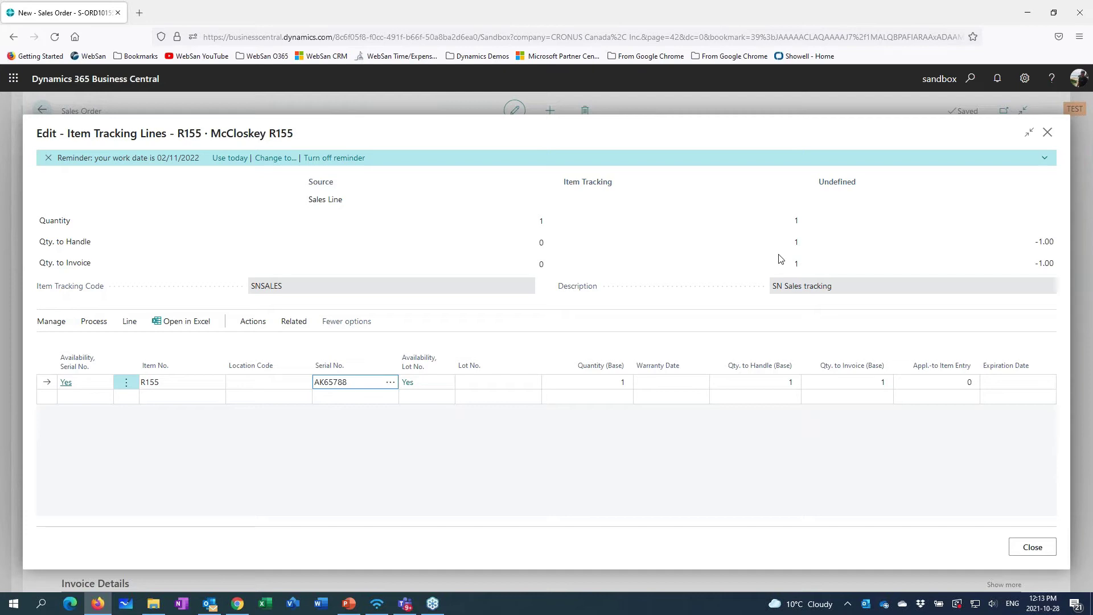
click(1028, 548)
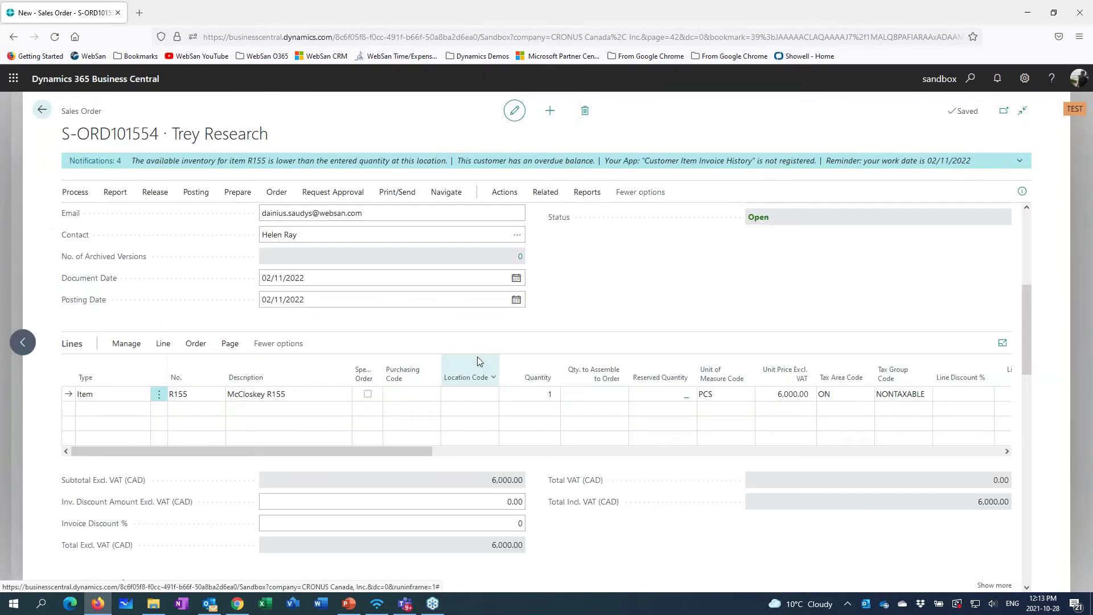
- Set the R155 line's quantity to ship to 1
mouse_move(478, 362)
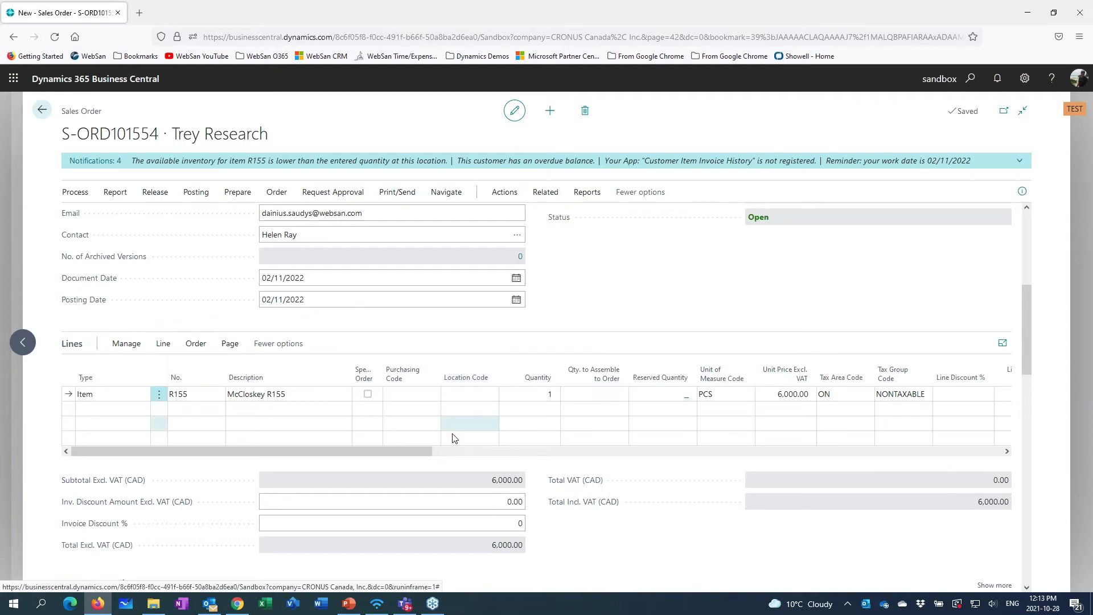
drag(491, 451, 681, 468)
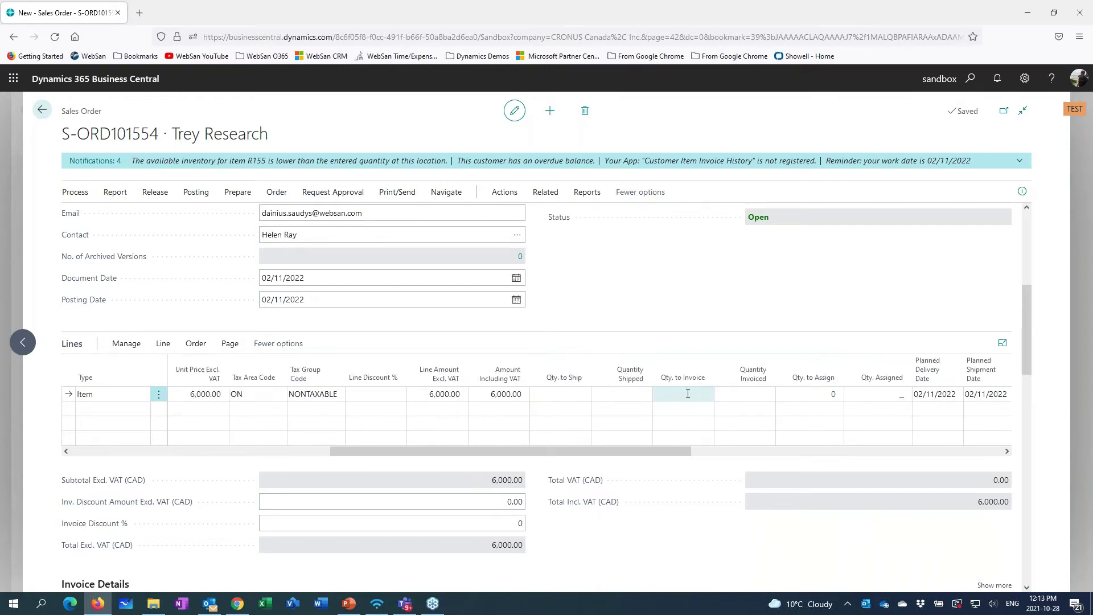
click(564, 397)
key(Tab)
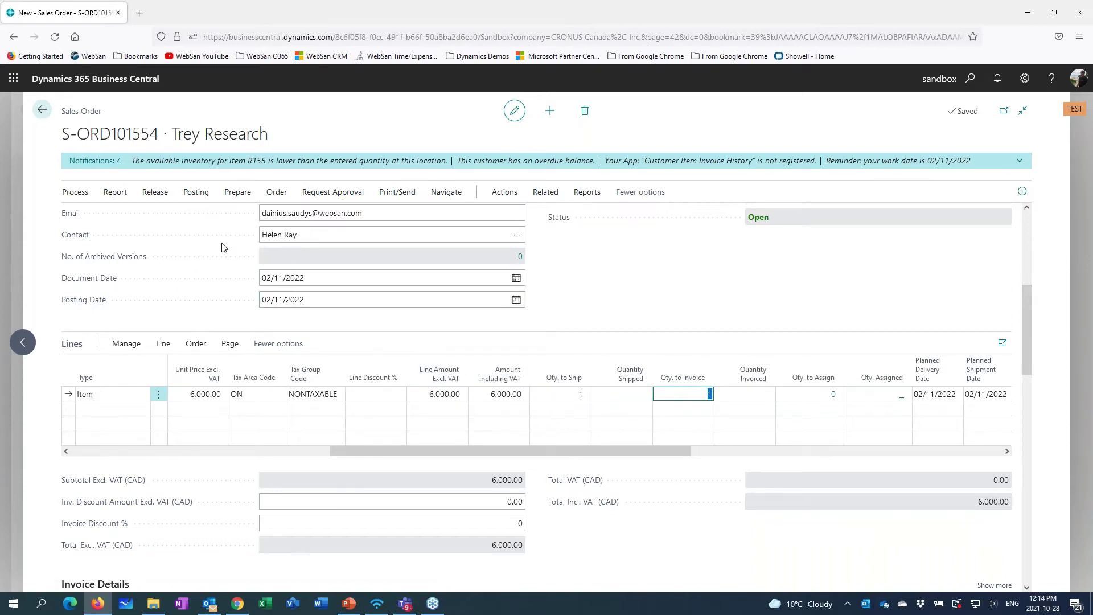
- Post the sales order with the Ship and Invoice option and open the posted sales invoice
click(197, 193)
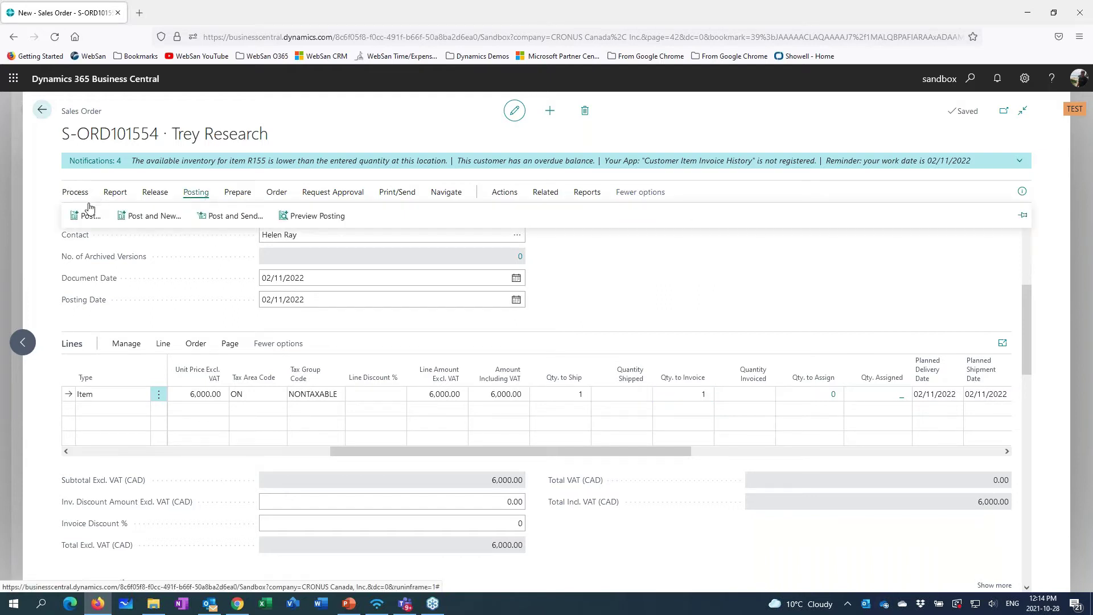
click(279, 270)
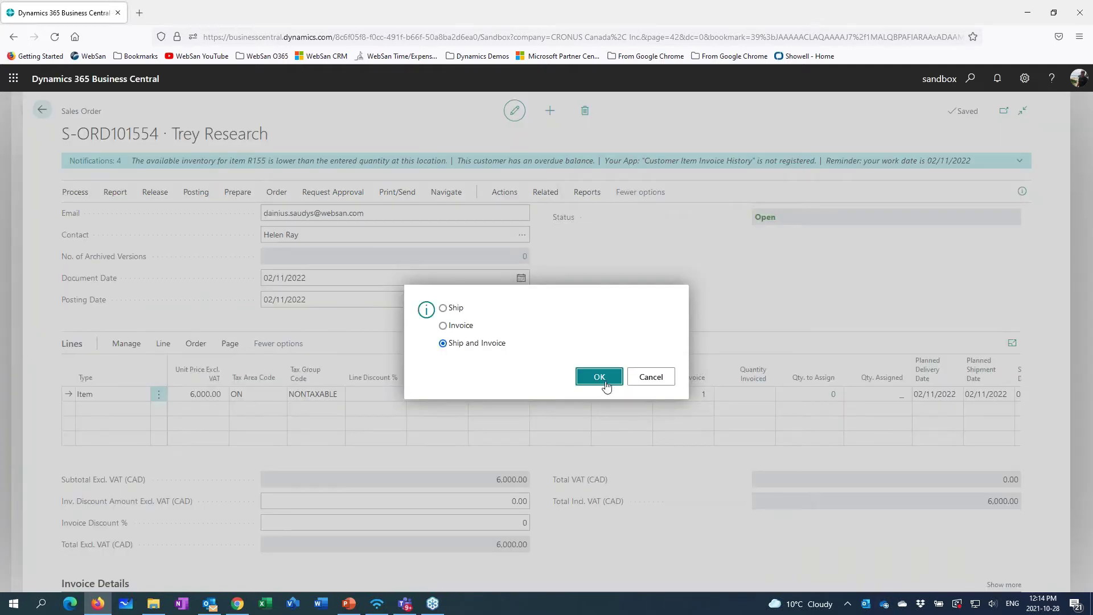
click(603, 383)
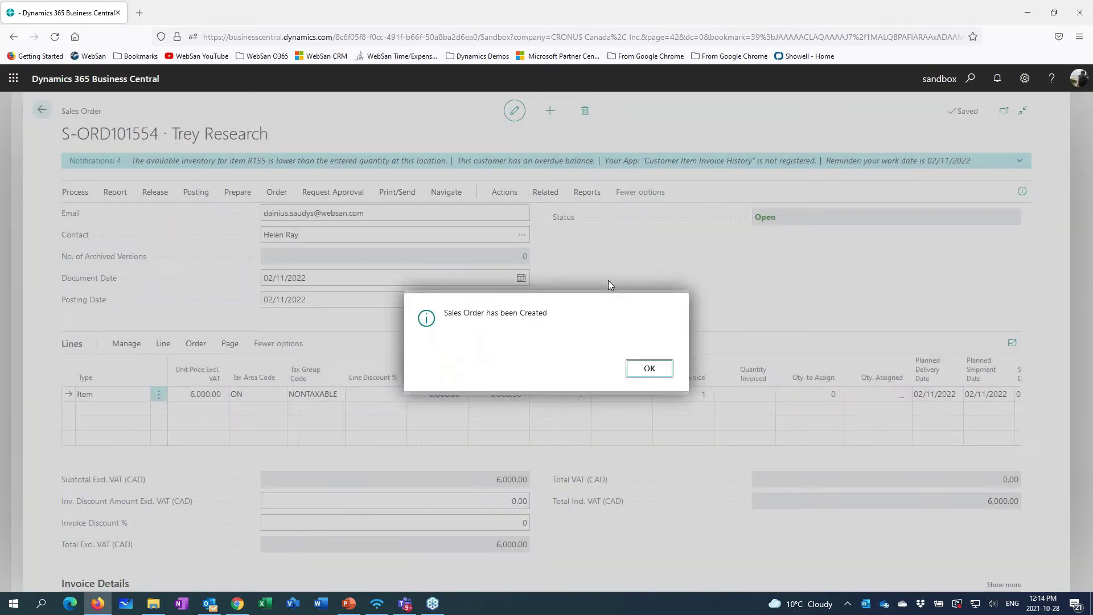
click(649, 369)
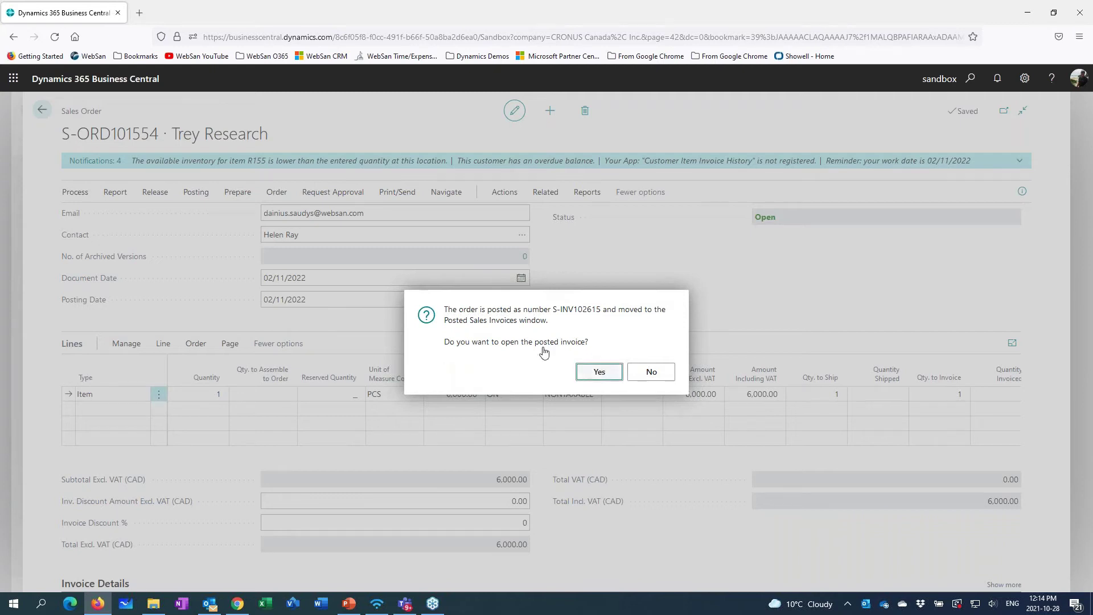
click(580, 368)
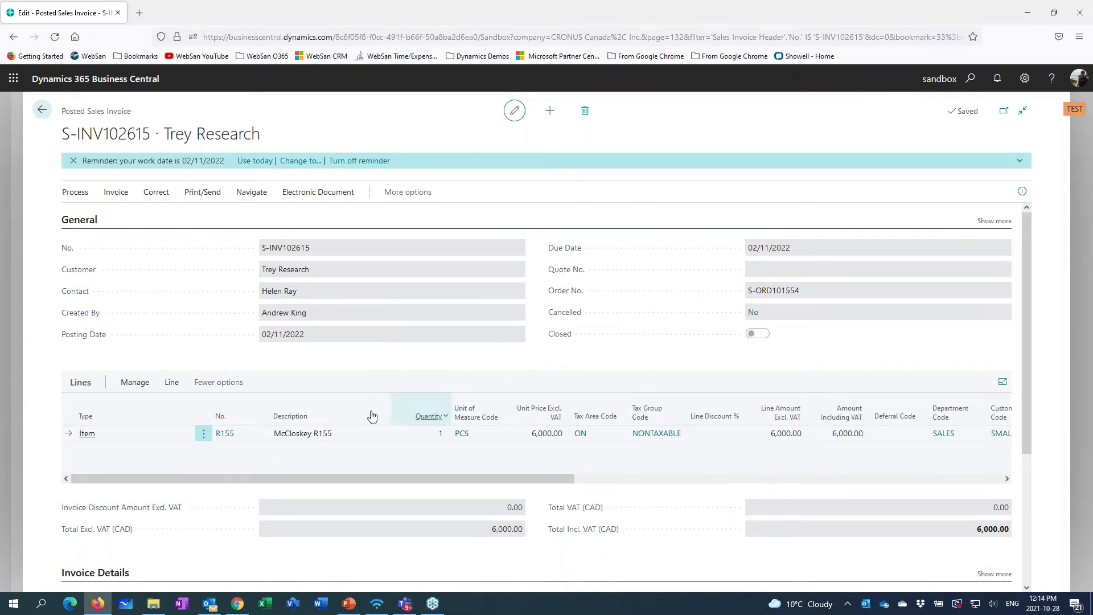
- Leave the posted invoice and open the service item card for the R155 with serial number AK65788
click(43, 110)
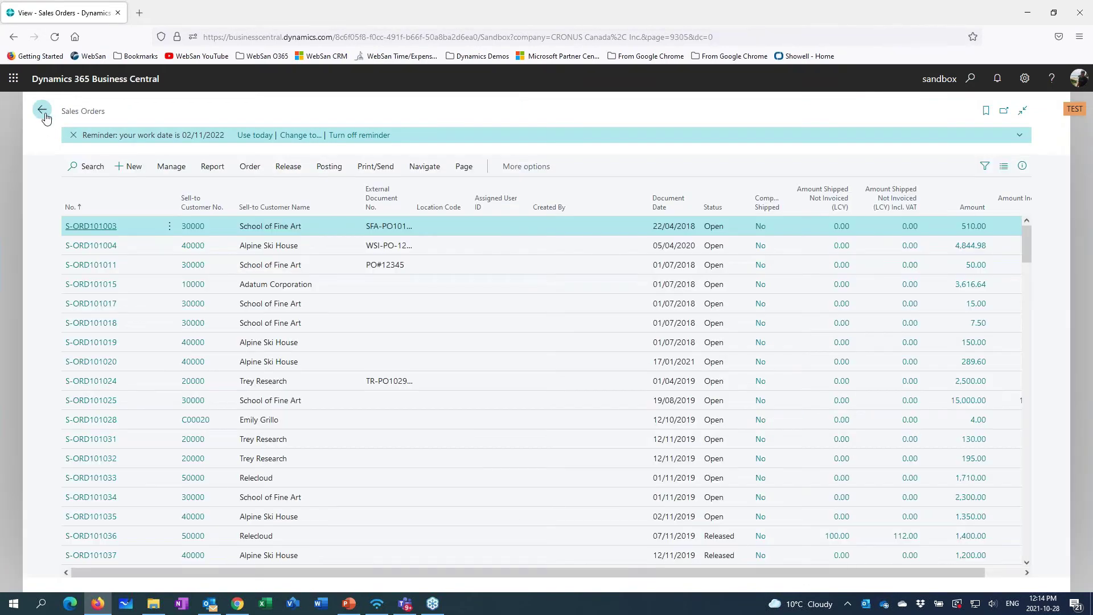
click(46, 115)
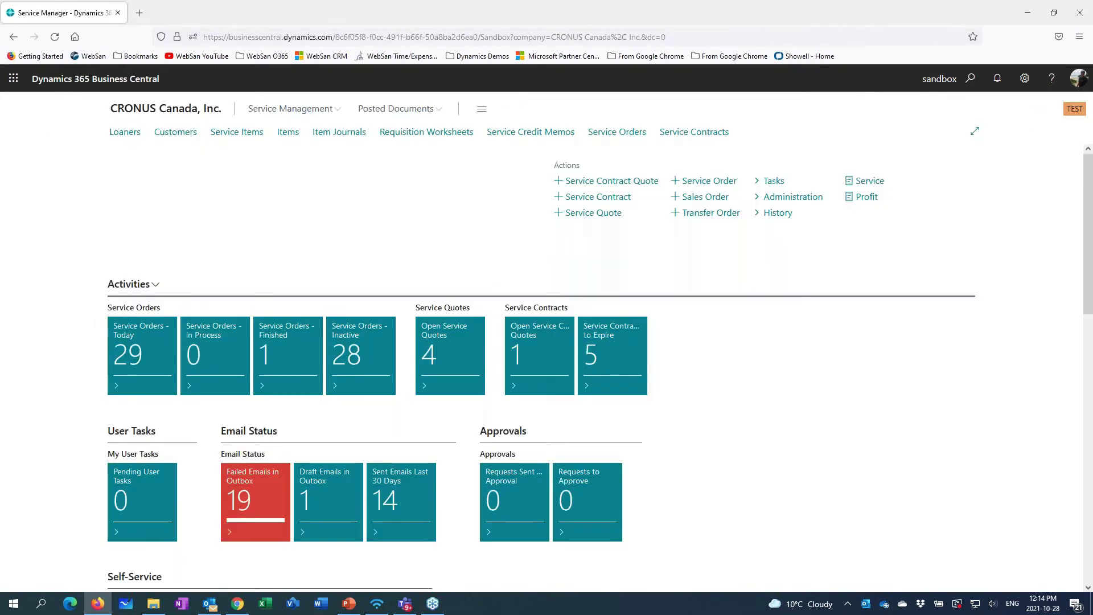
click(236, 134)
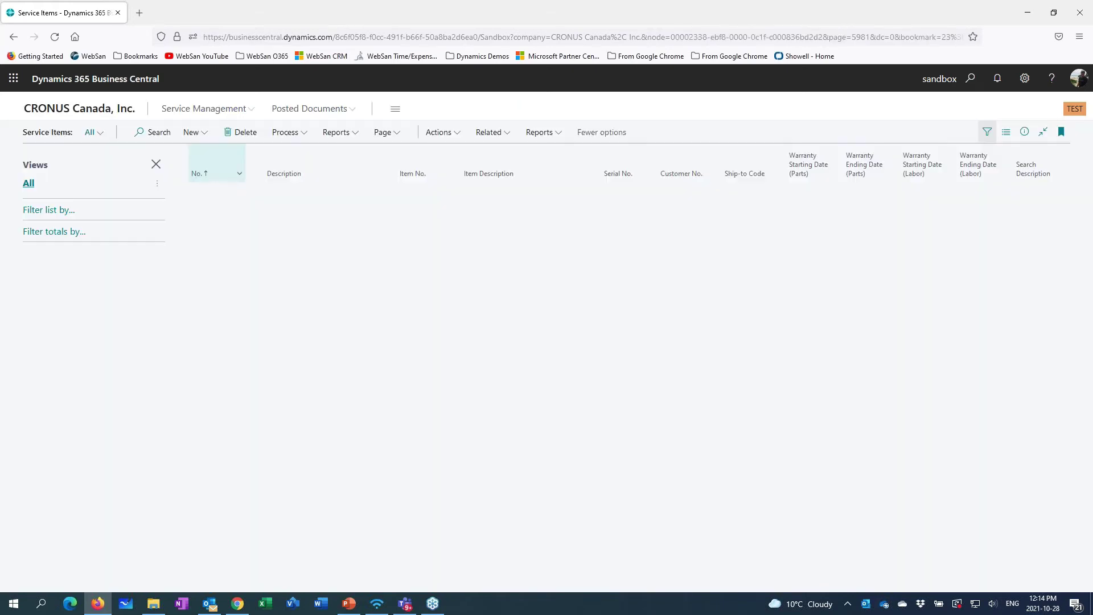
scroll(222, 341, down, 15)
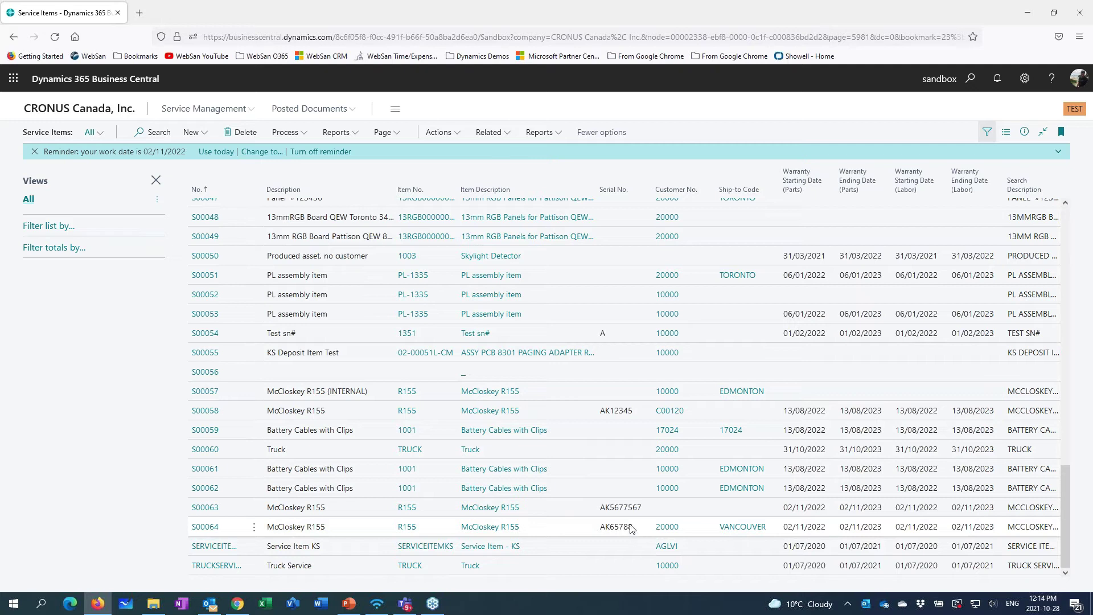
click(206, 525)
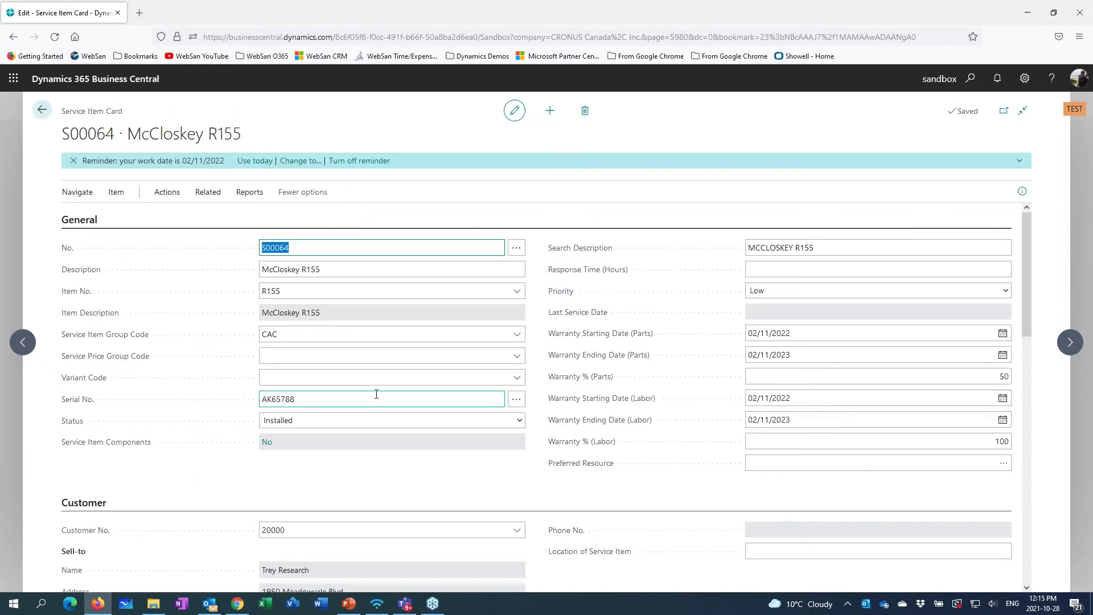
- Examine the service item's group code, item and serial numbers, customer, ship-to, contract, vendor and sales details
click(291, 337)
click(301, 338)
click(296, 291)
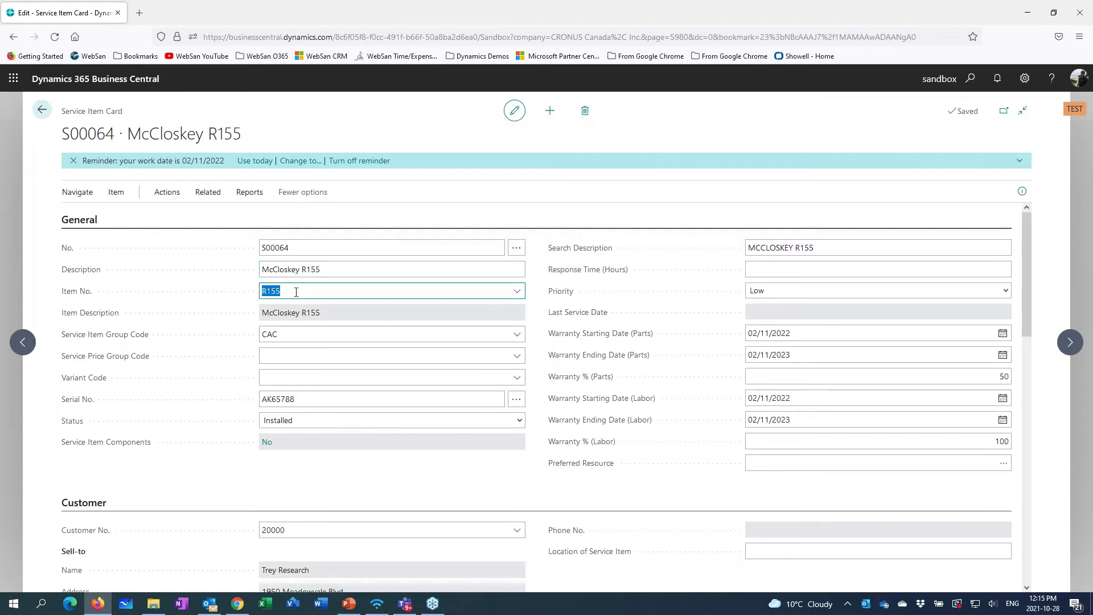
click(299, 291)
click(300, 399)
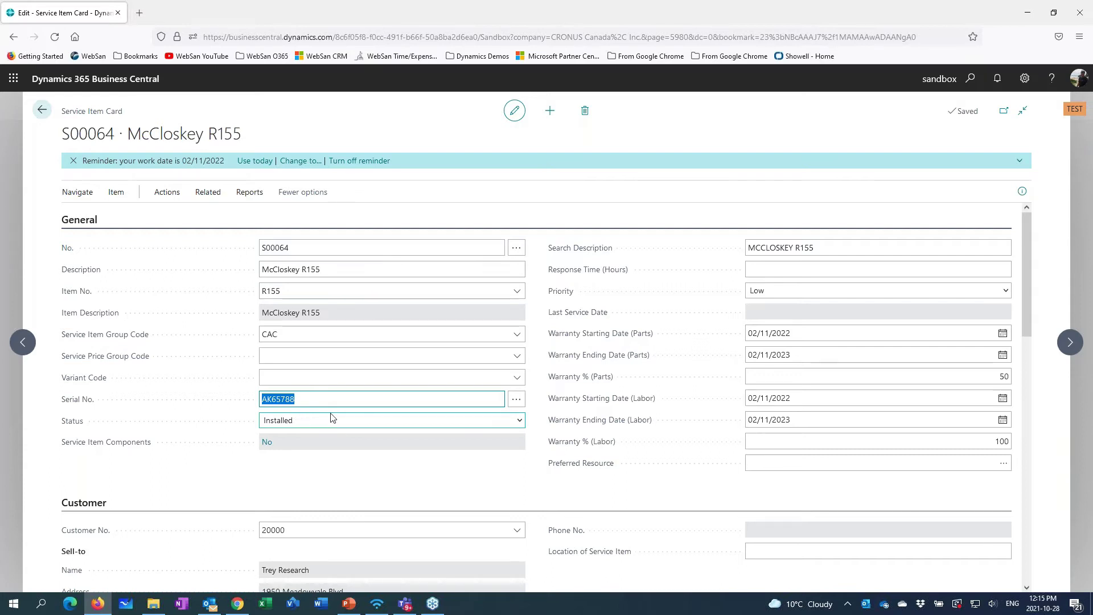
scroll(525, 461, down, 3)
click(292, 354)
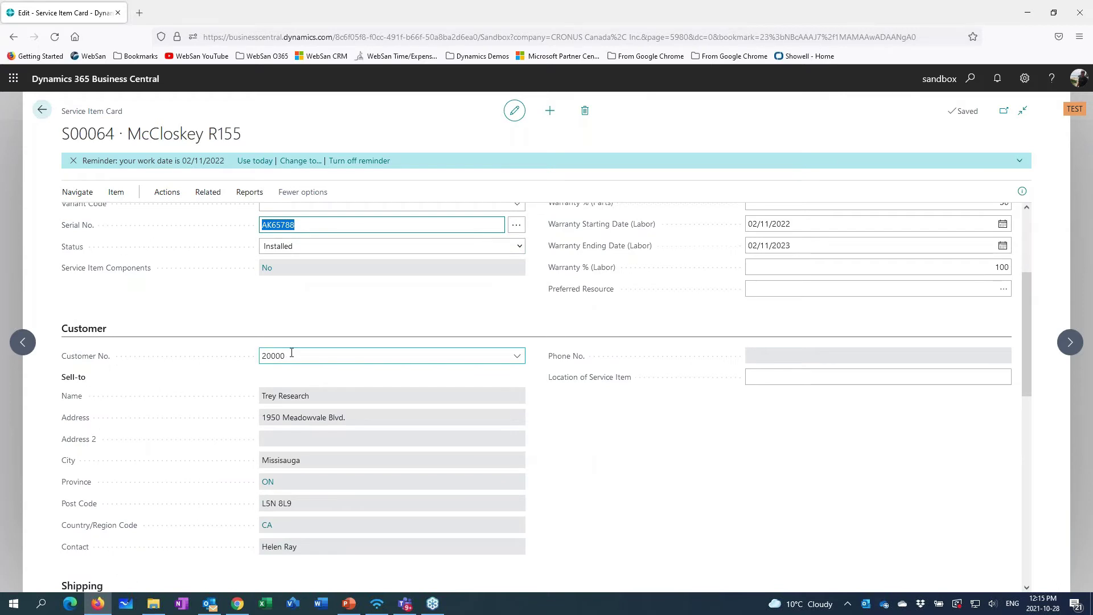
scroll(500, 408, down, 3)
click(338, 446)
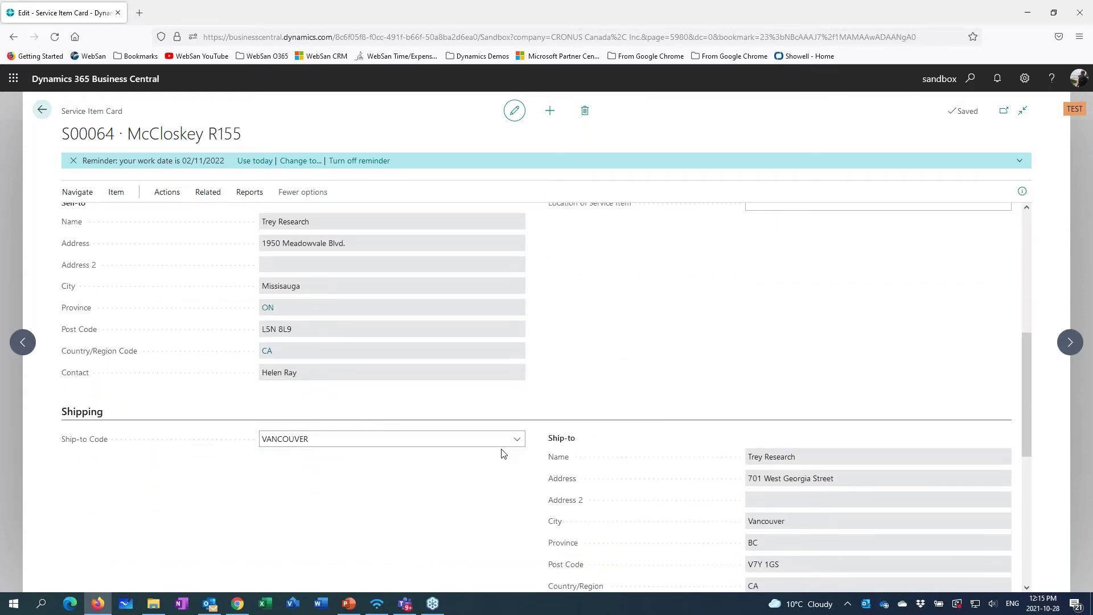
scroll(505, 450, down, 3)
scroll(512, 440, down, 3)
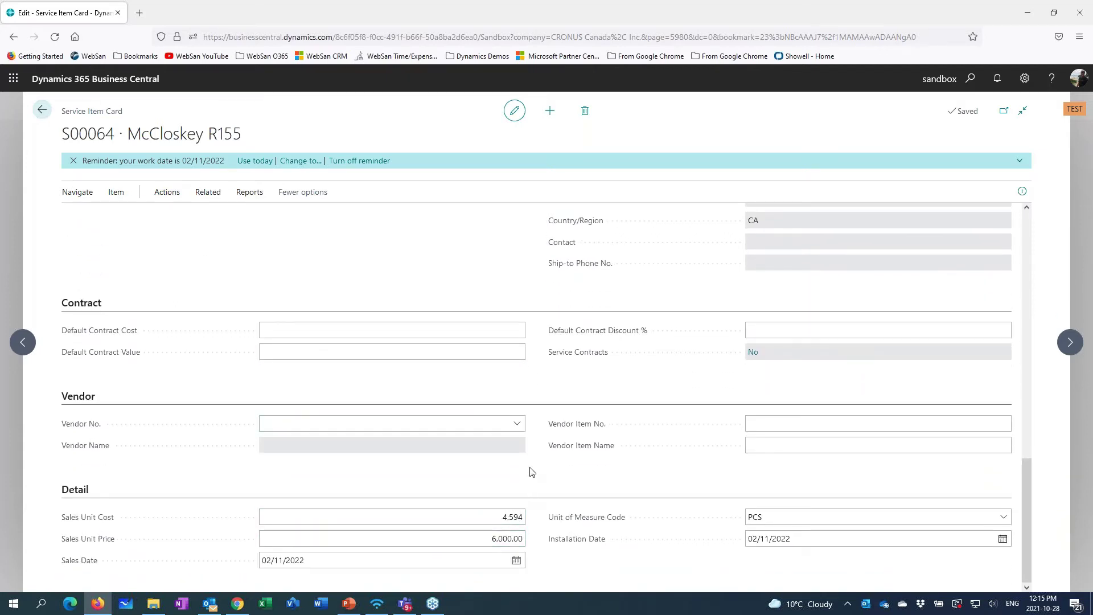
scroll(530, 471, up, 6)
scroll(530, 471, up, 5)
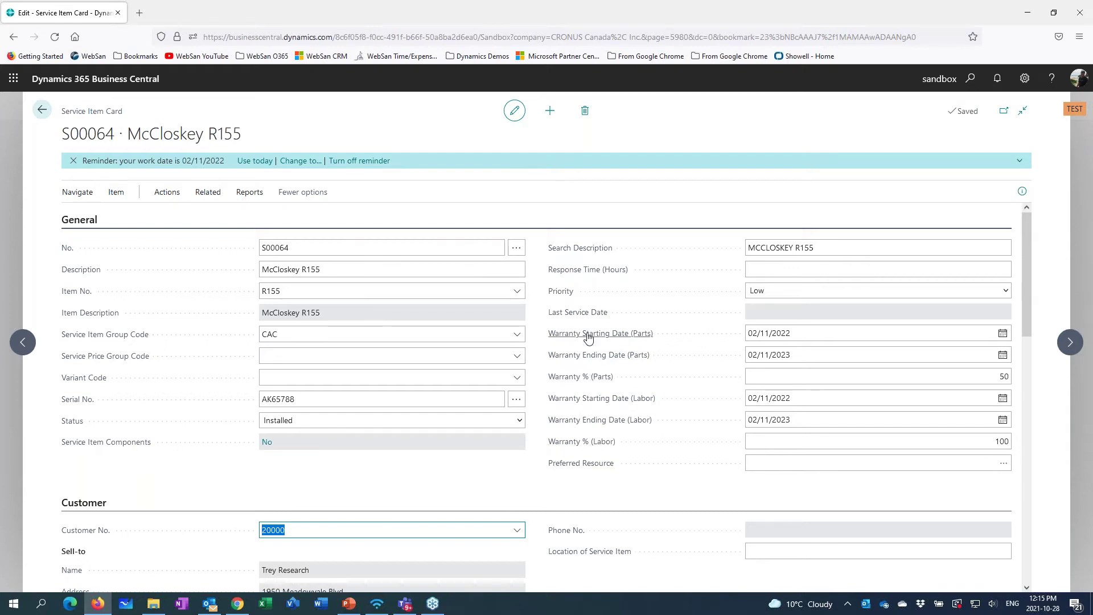
- Check the service item's warranty percentages for parts and labor
click(947, 382)
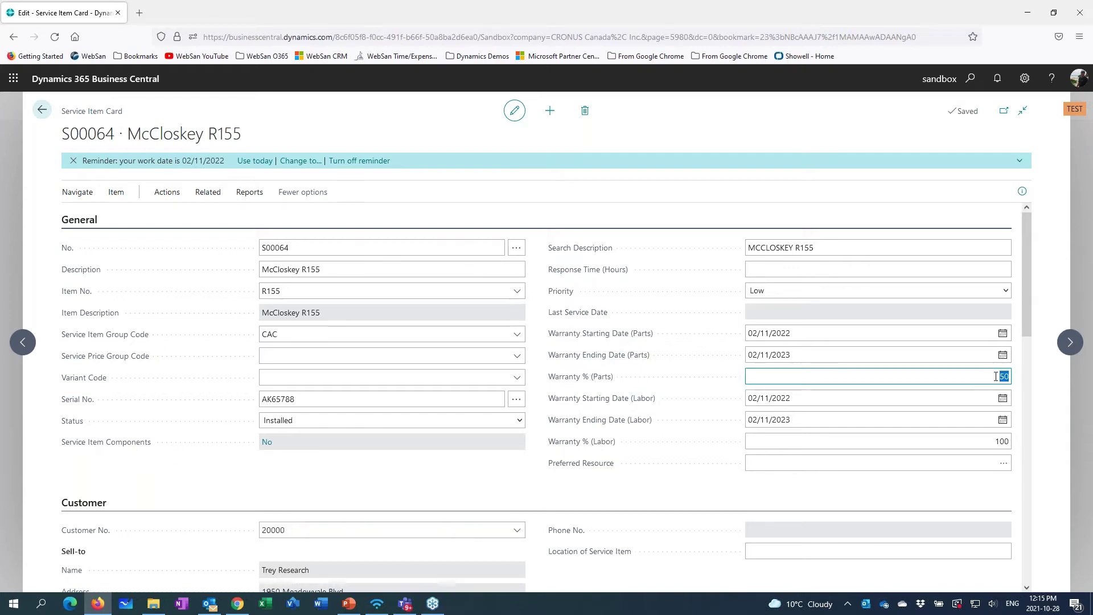
click(997, 443)
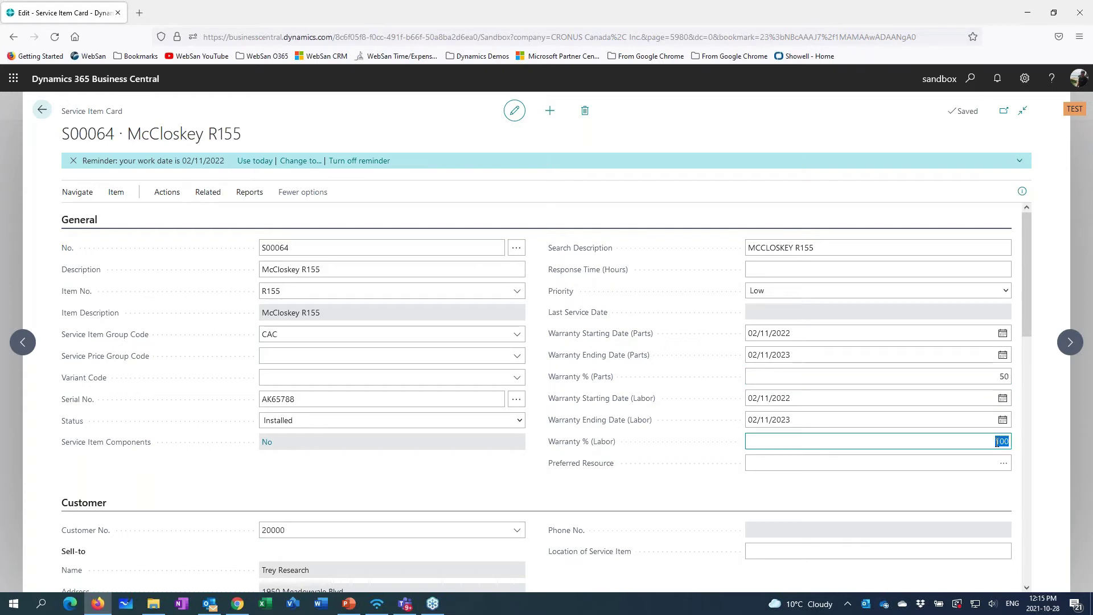
click(499, 469)
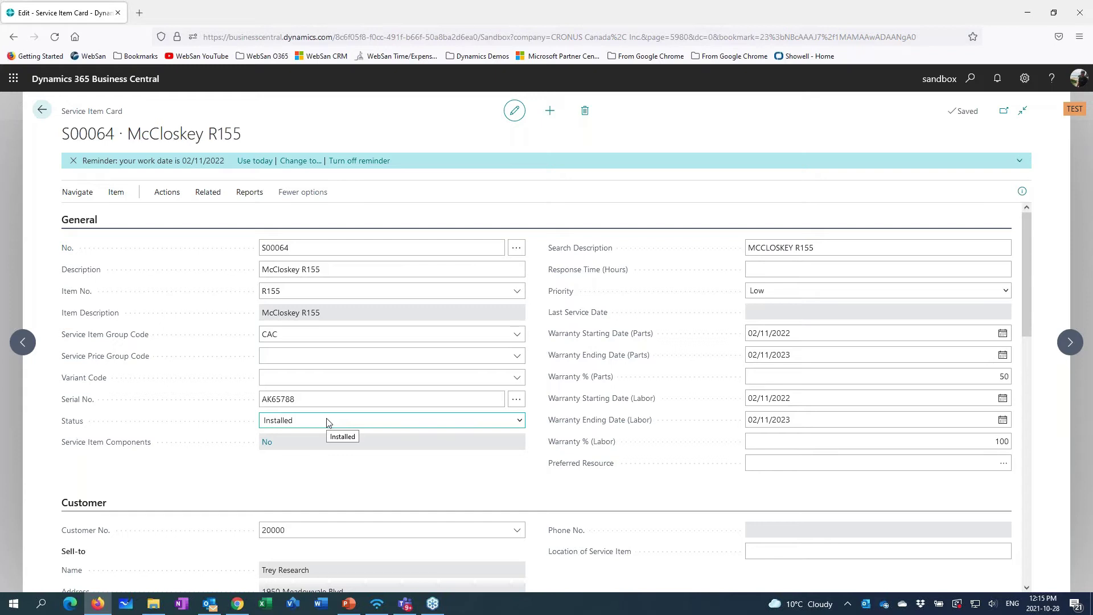
- Review the service item log for the R155 service item and return to the service items list
click(209, 196)
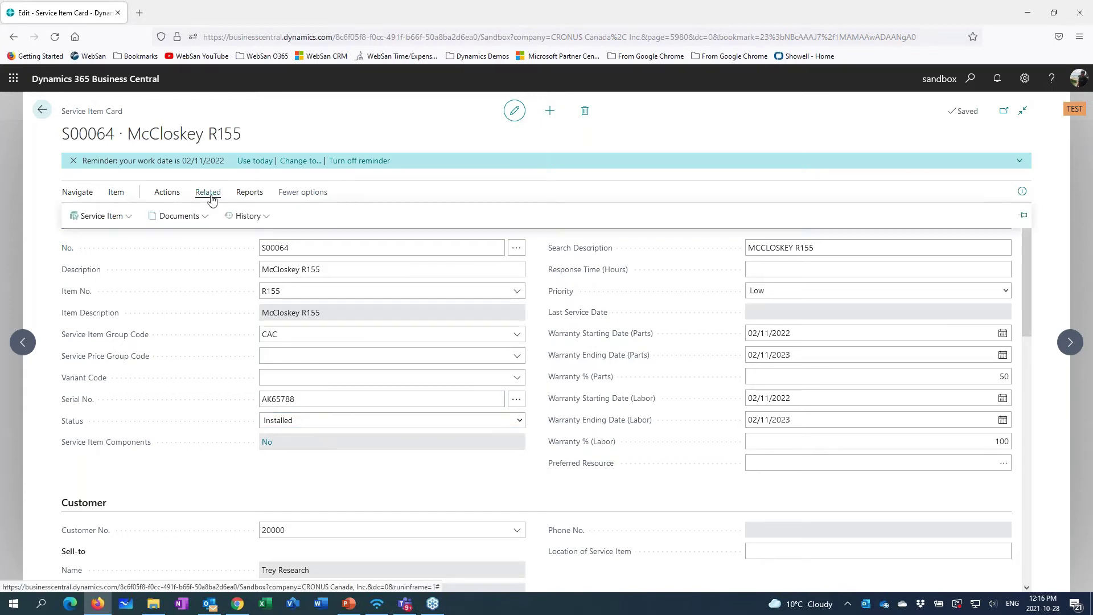
click(267, 219)
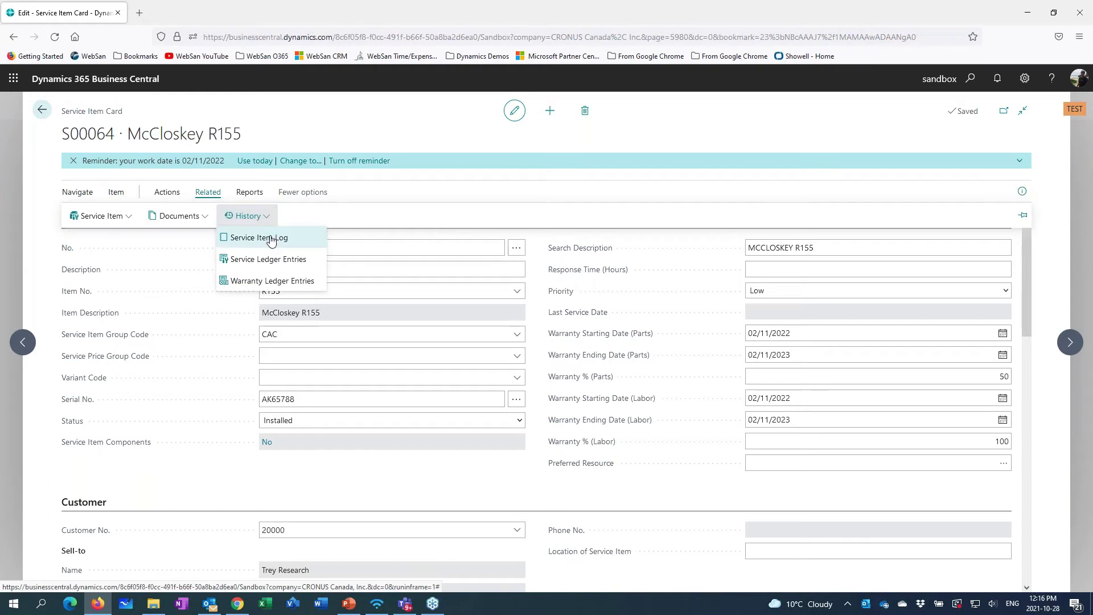
click(271, 239)
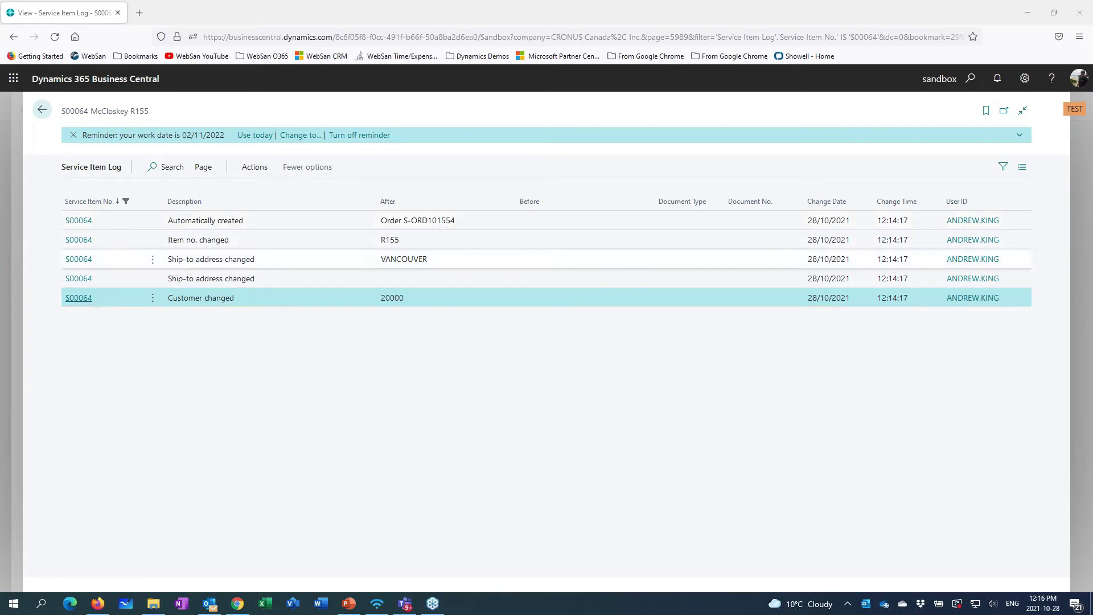
click(42, 110)
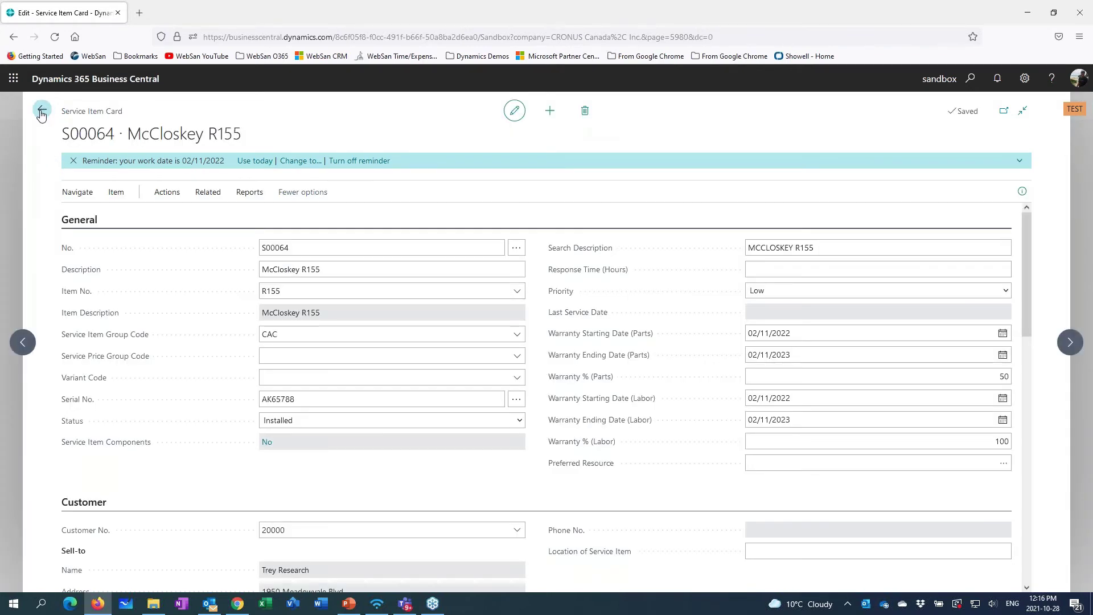
key(Escape)
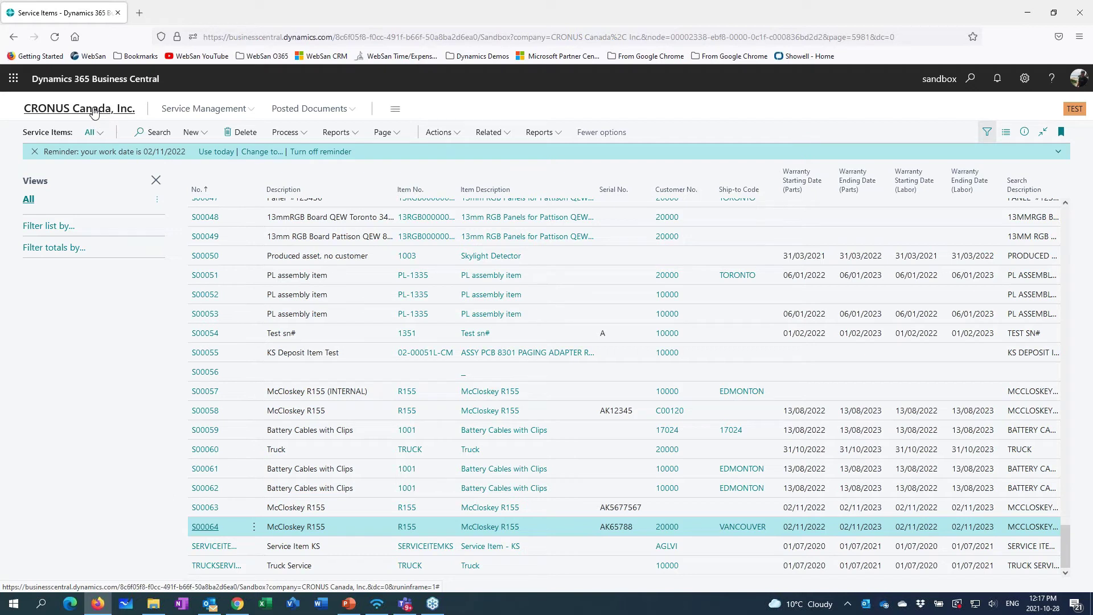
- Create a new service quote from the service manager home page for the customer Trey Research
click(94, 110)
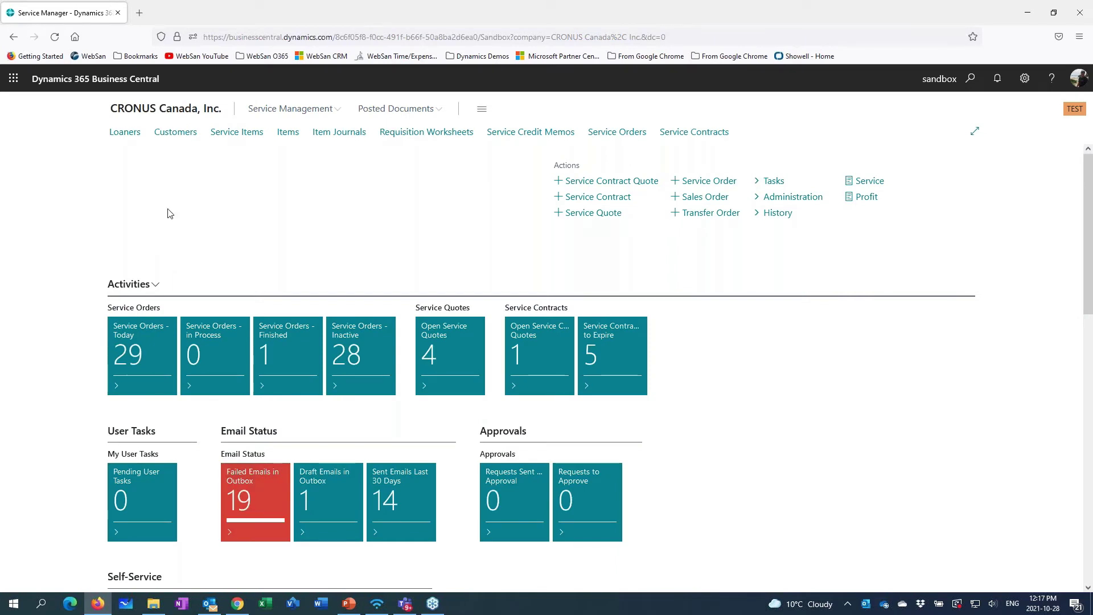
click(302, 113)
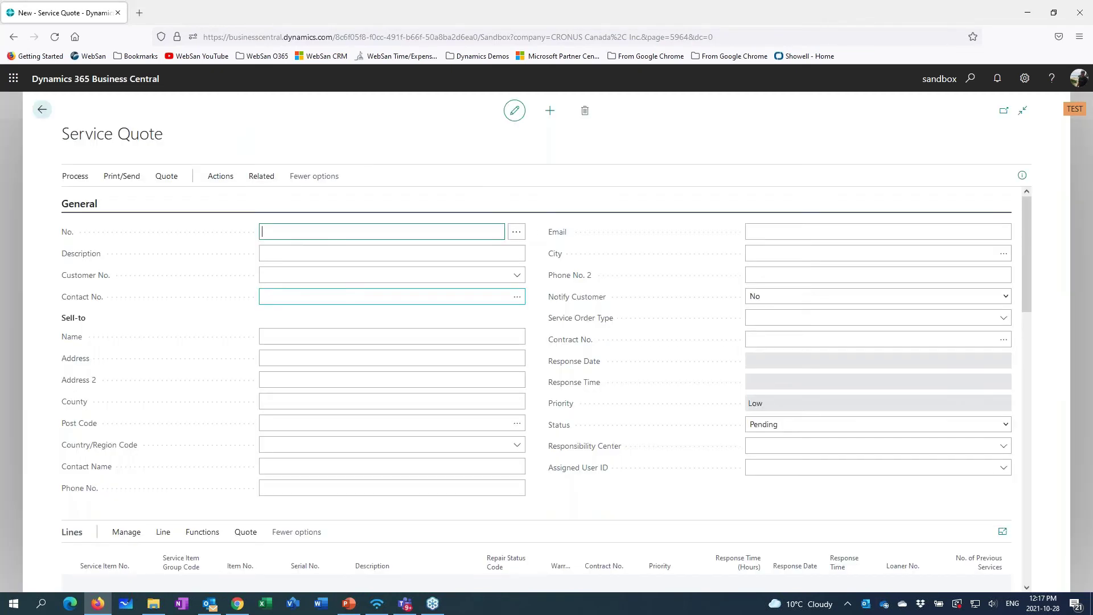
key(Tab)
key(Tab)
text(20000)
key(Tab)
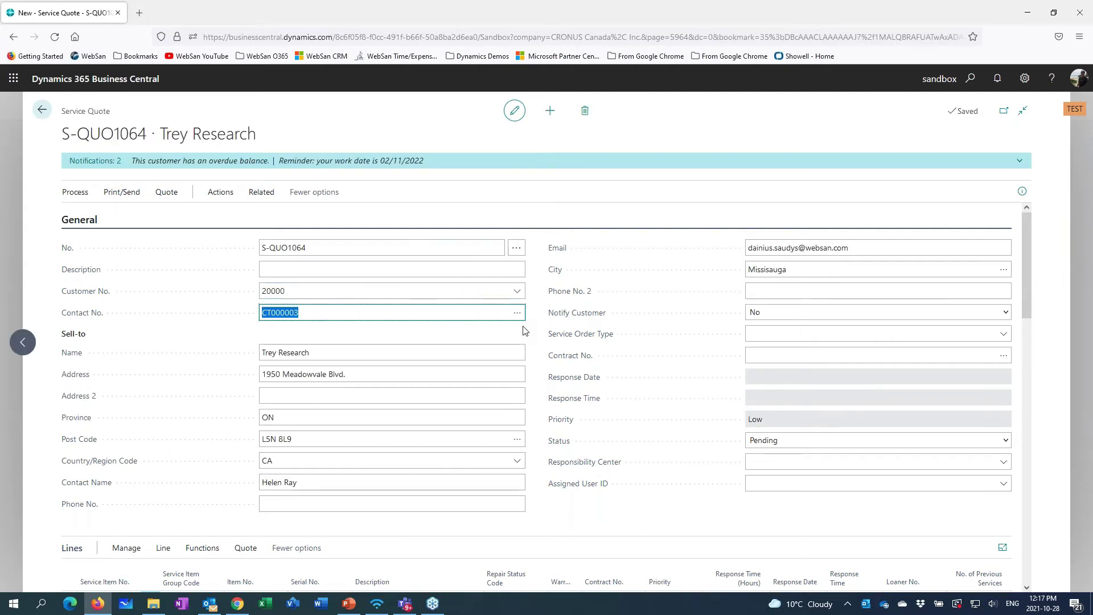
- Enter "Test for webinar" as the service quote's description
click(346, 268)
text(Test for webinar)
key(Return)
key(Return)
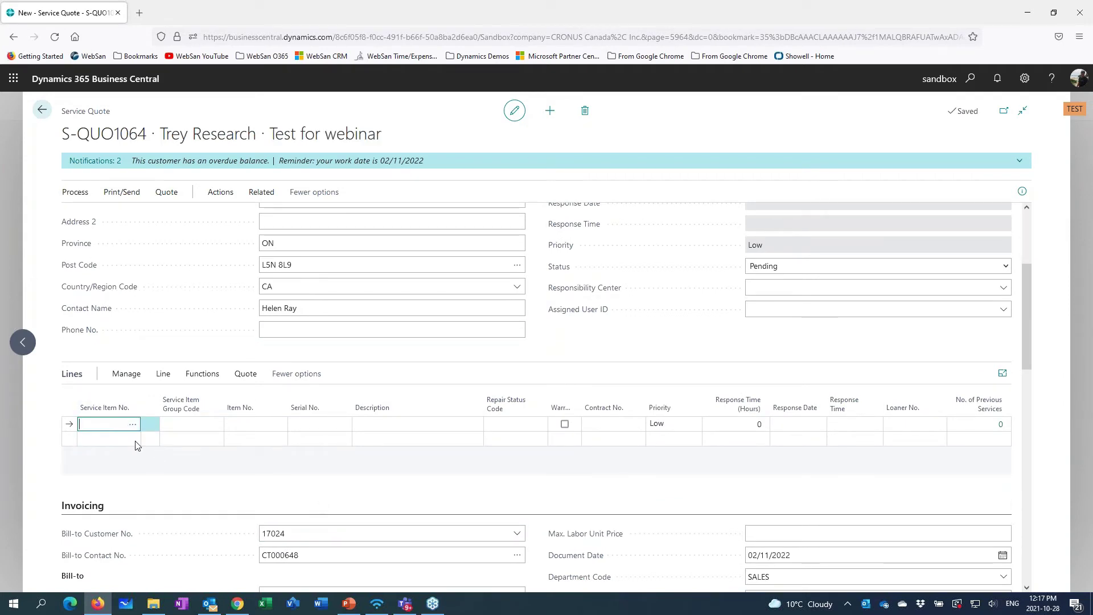
- Add service item S00064 to the quote's first line, choosing it from the customer's service items
key(alt+Down)
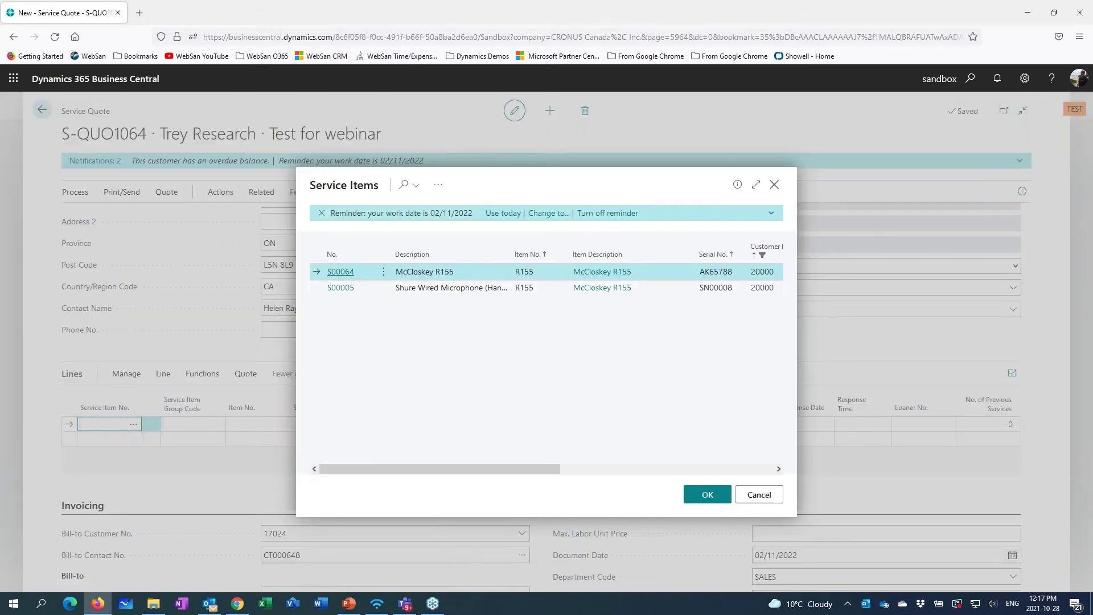
click(756, 184)
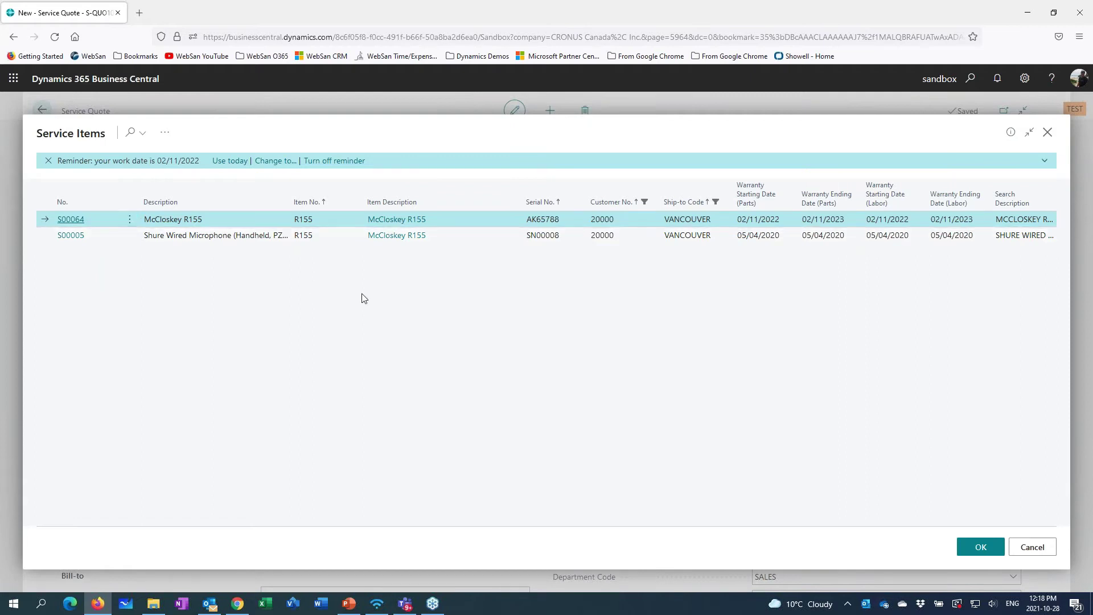
click(980, 547)
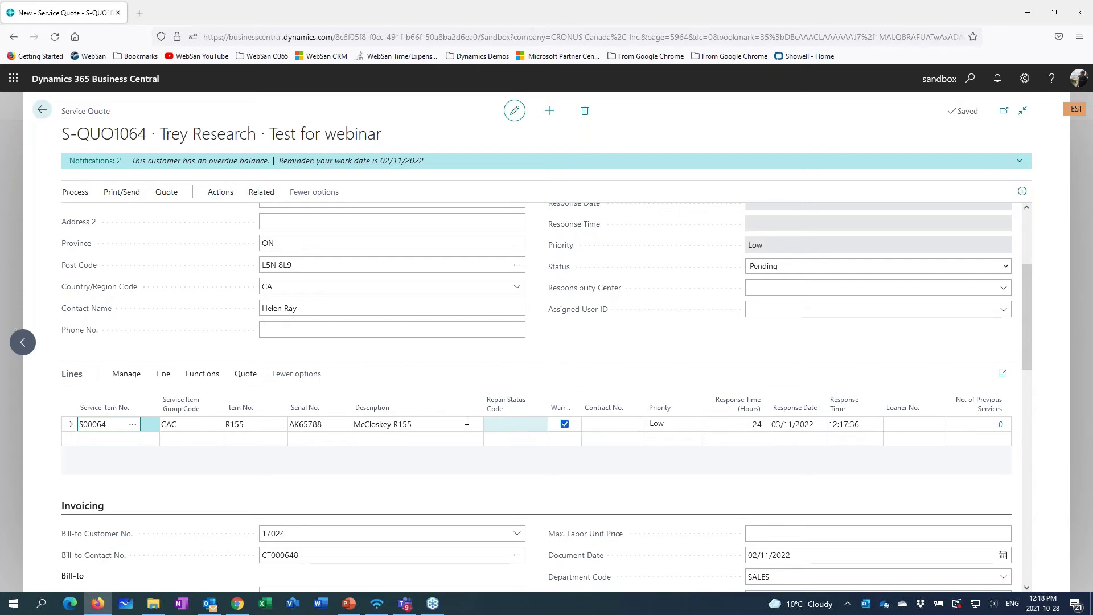
click(165, 377)
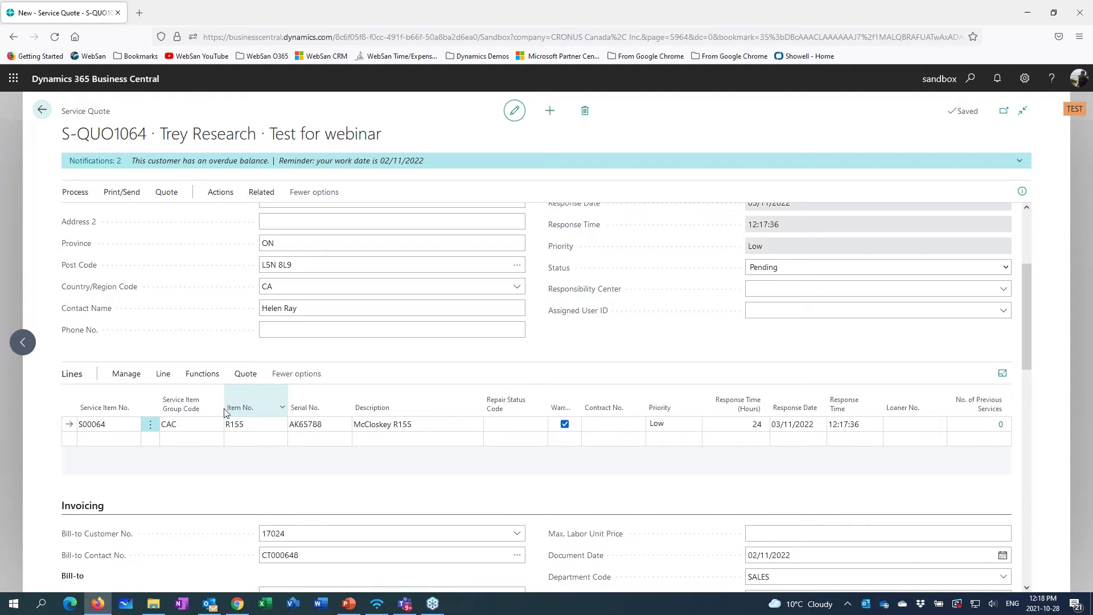
- Add a resource line for the technician to the service item worksheet of S00064, with no location code and a quantity of 5
click(73, 486)
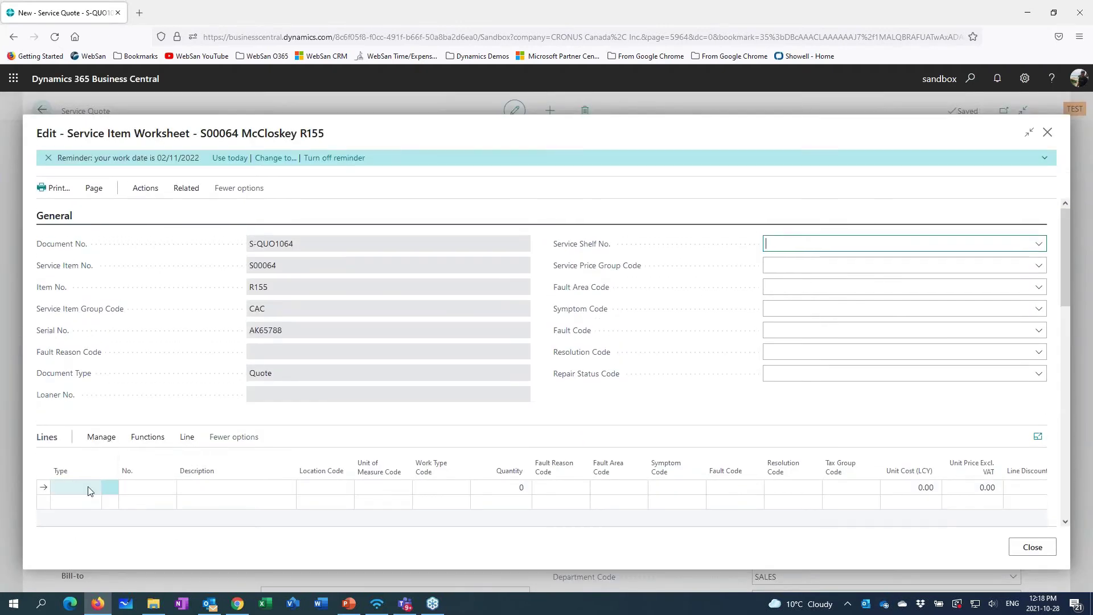
click(67, 534)
click(131, 492)
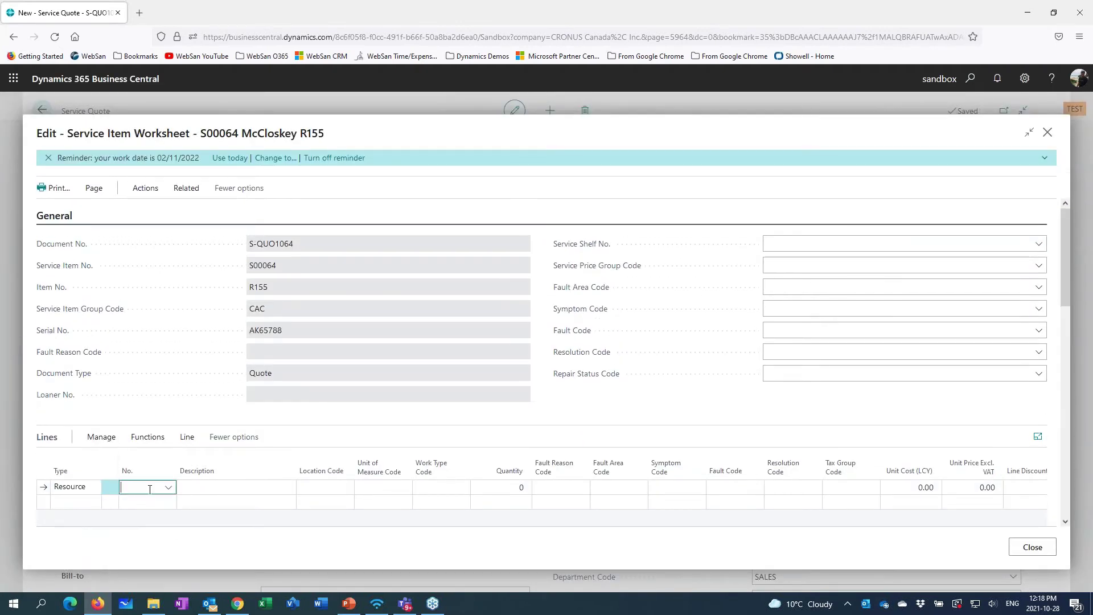
text(katrina)
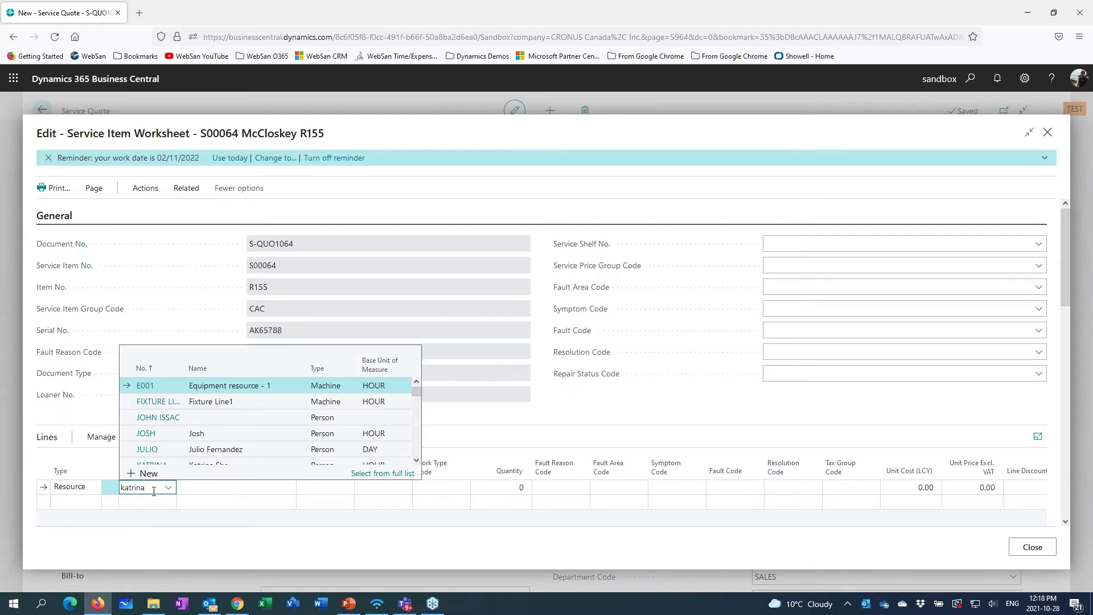
key(Tab)
key(Tab)
key(Delete)
key(Tab)
key(Tab)
key(Tab)
text(5)
key(Tab)
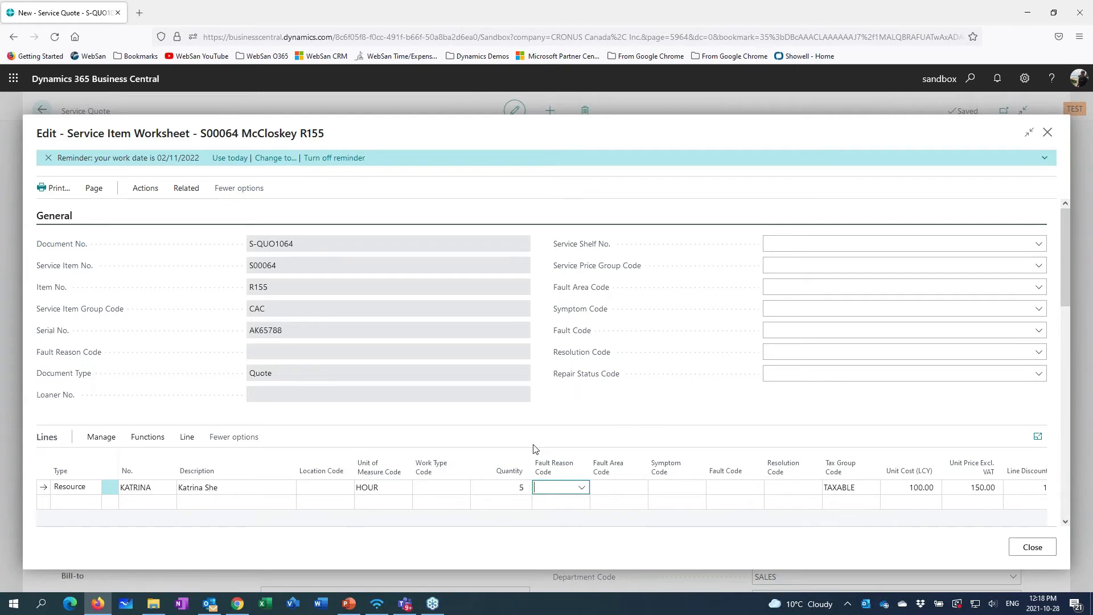
- Review the resource line's unit cost, price, line discount and warranty columns, and close the service item worksheet
click(745, 492)
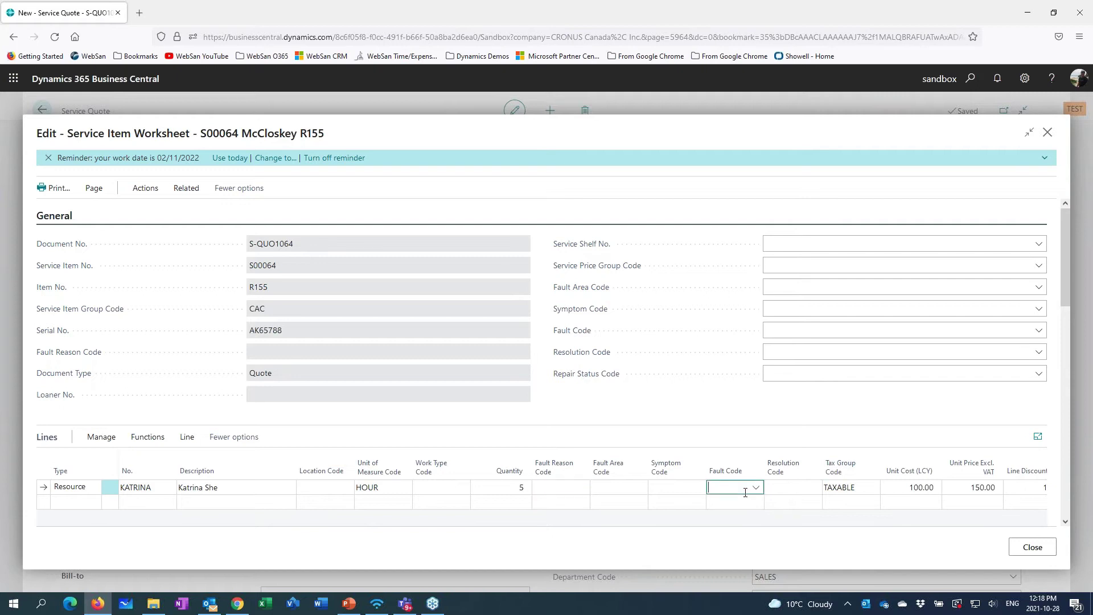
click(880, 515)
scroll(881, 499, down, 4)
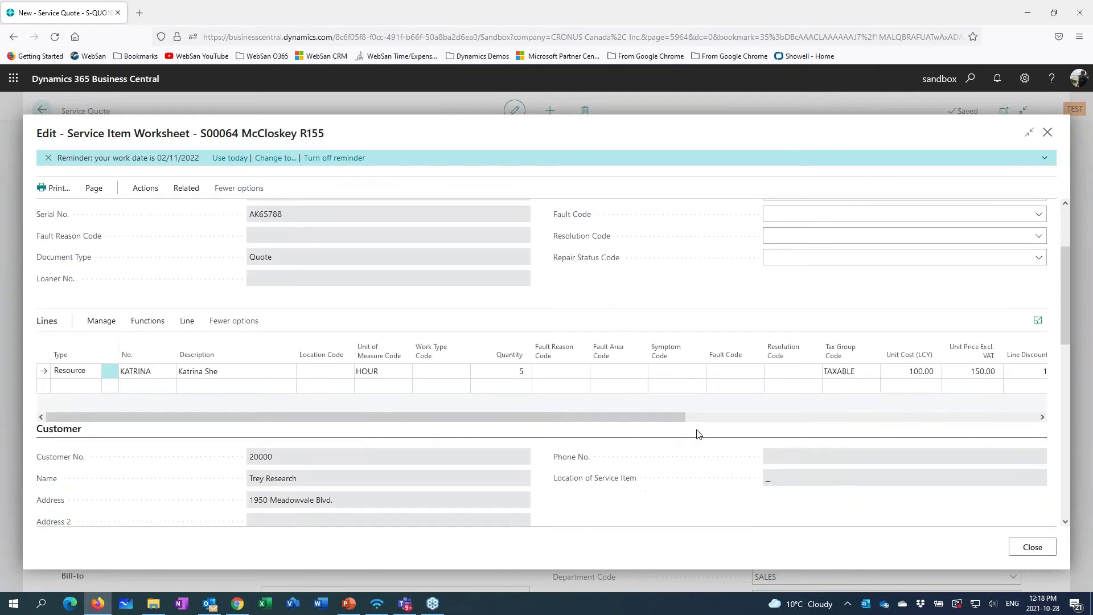
drag(652, 415, 857, 422)
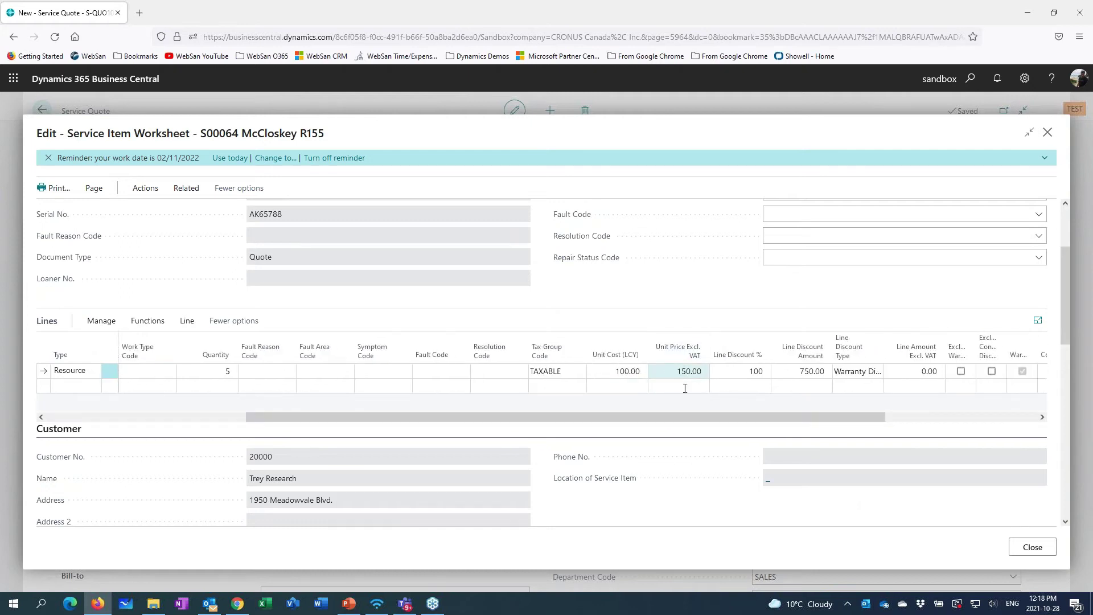
drag(689, 416, 839, 421)
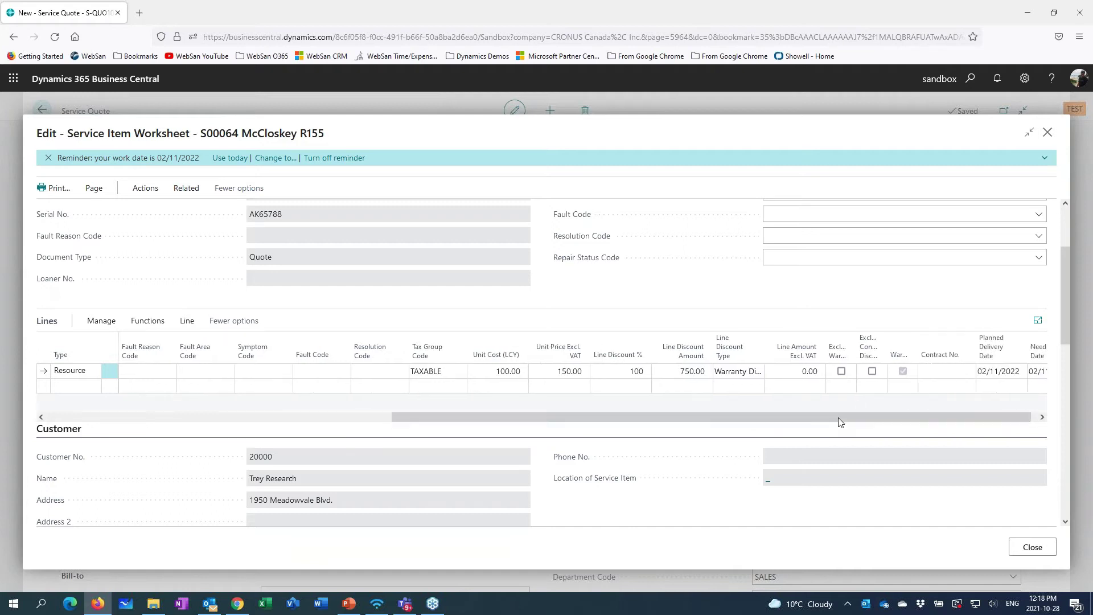
click(902, 371)
click(625, 369)
drag(638, 414, 245, 420)
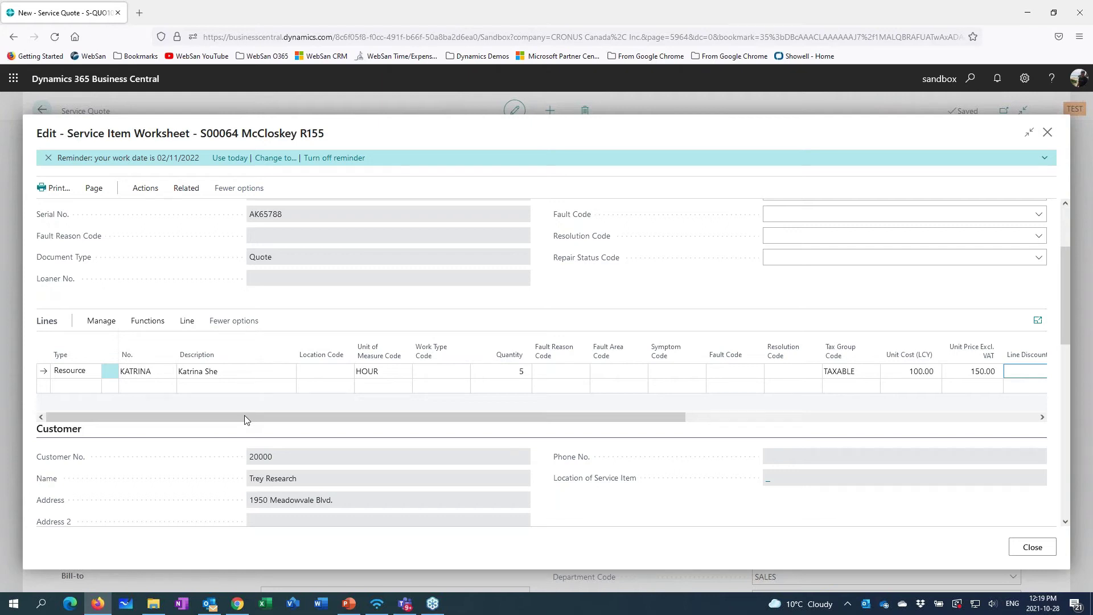
click(1035, 549)
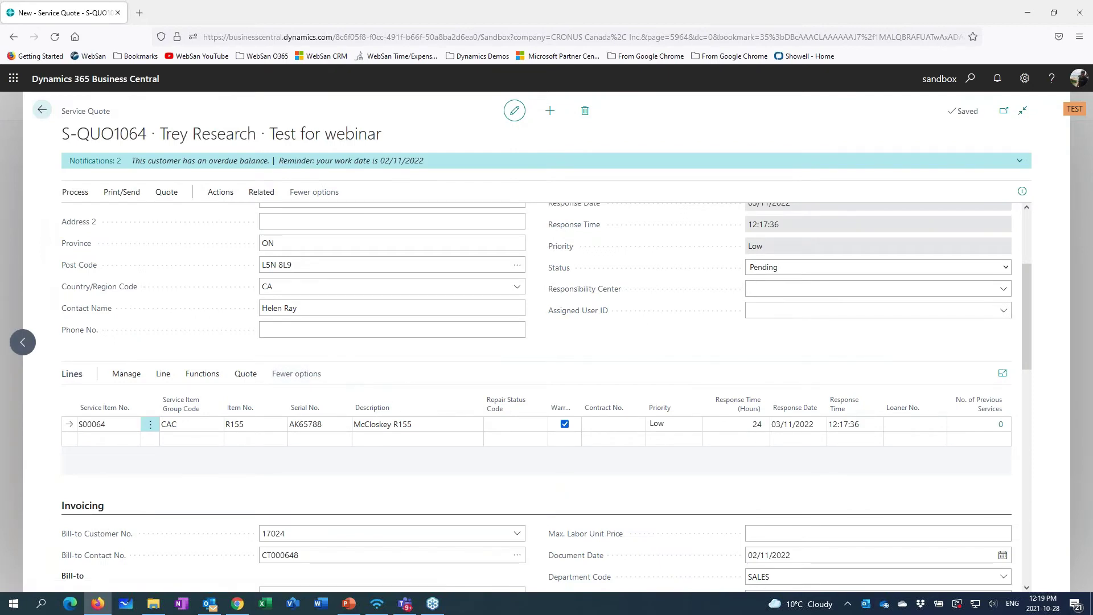
- Try to preview and print the service quote report, and return to the quote
scroll(532, 495, down, 2)
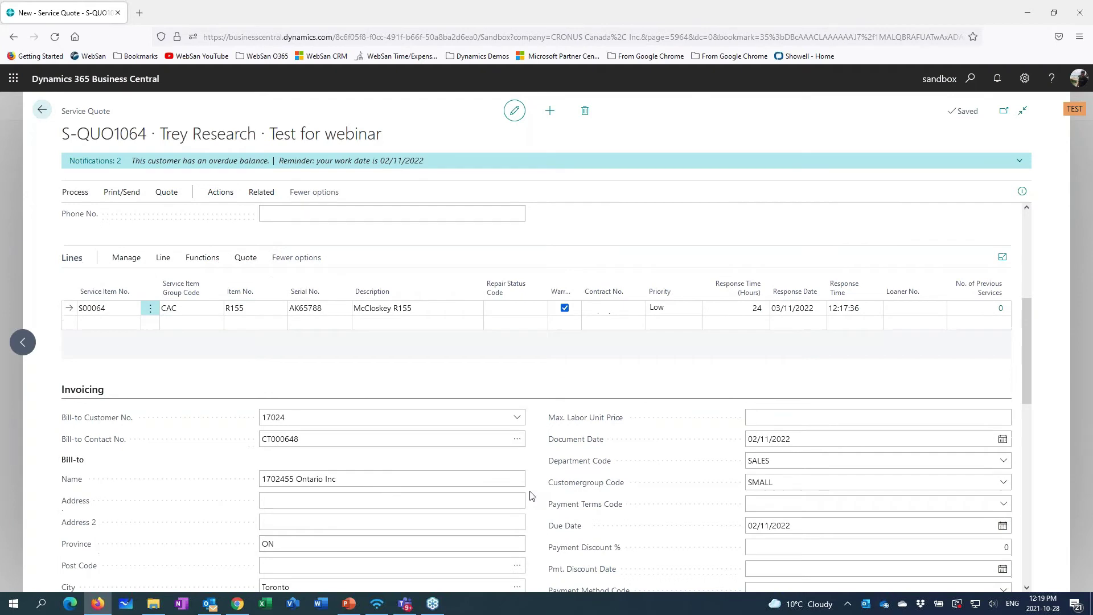
scroll(533, 496, up, 5)
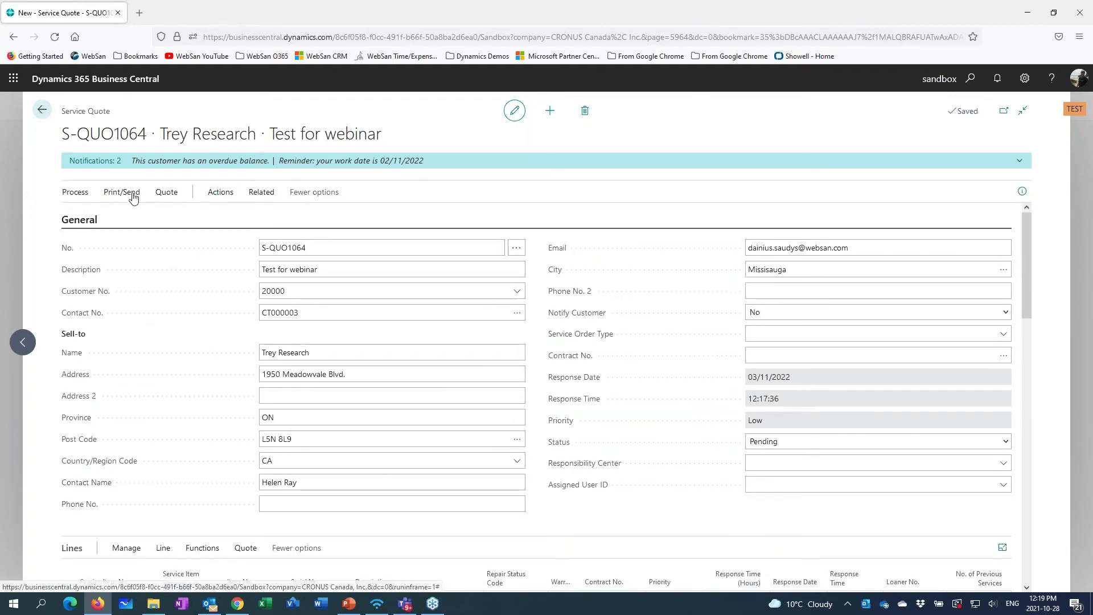
click(129, 195)
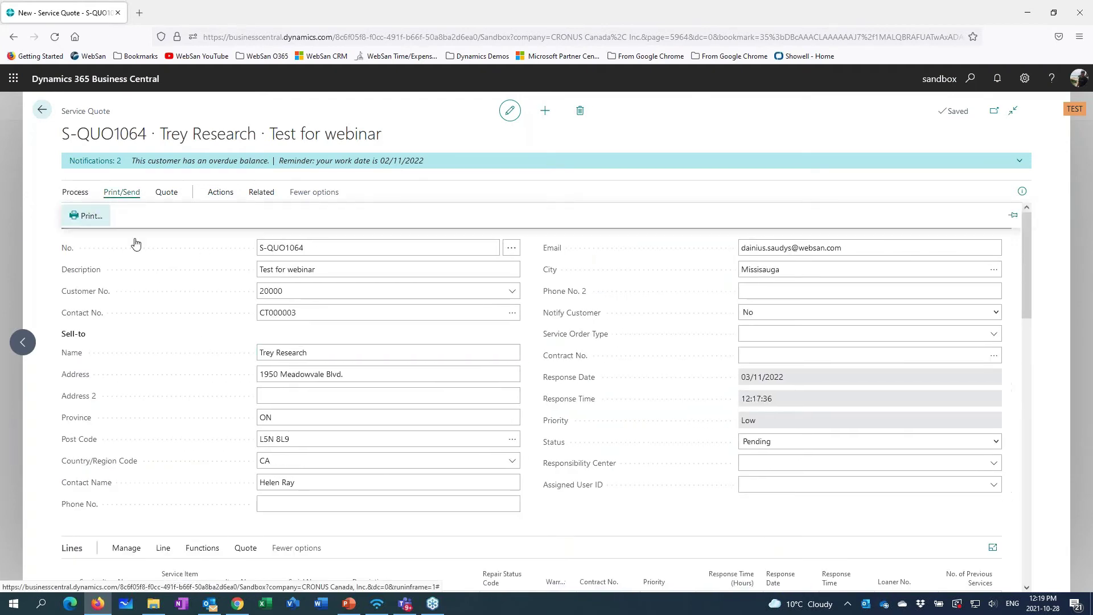
click(301, 288)
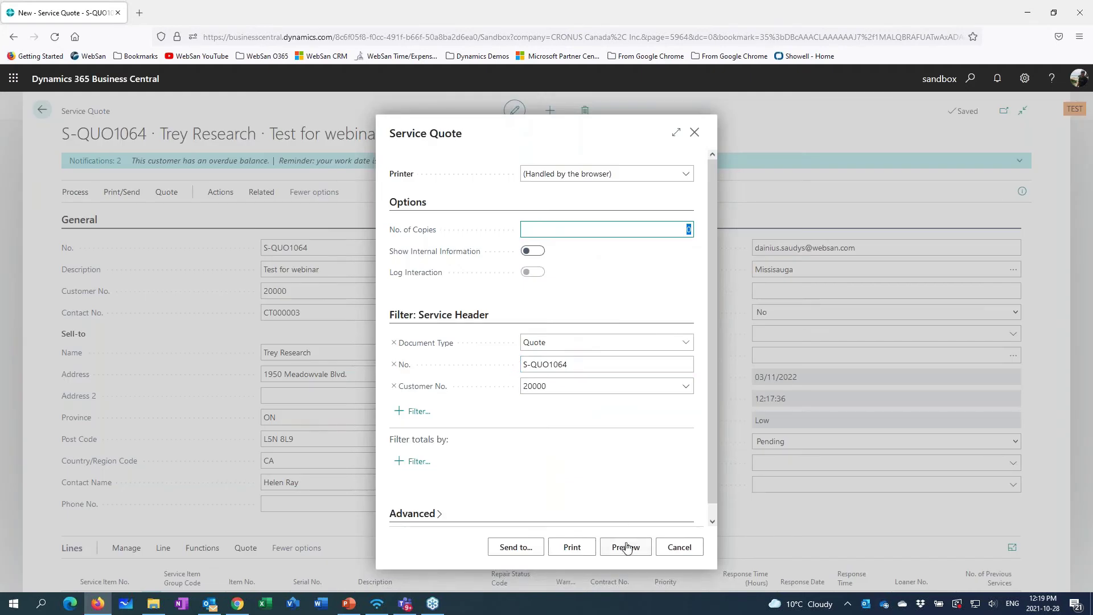
click(626, 548)
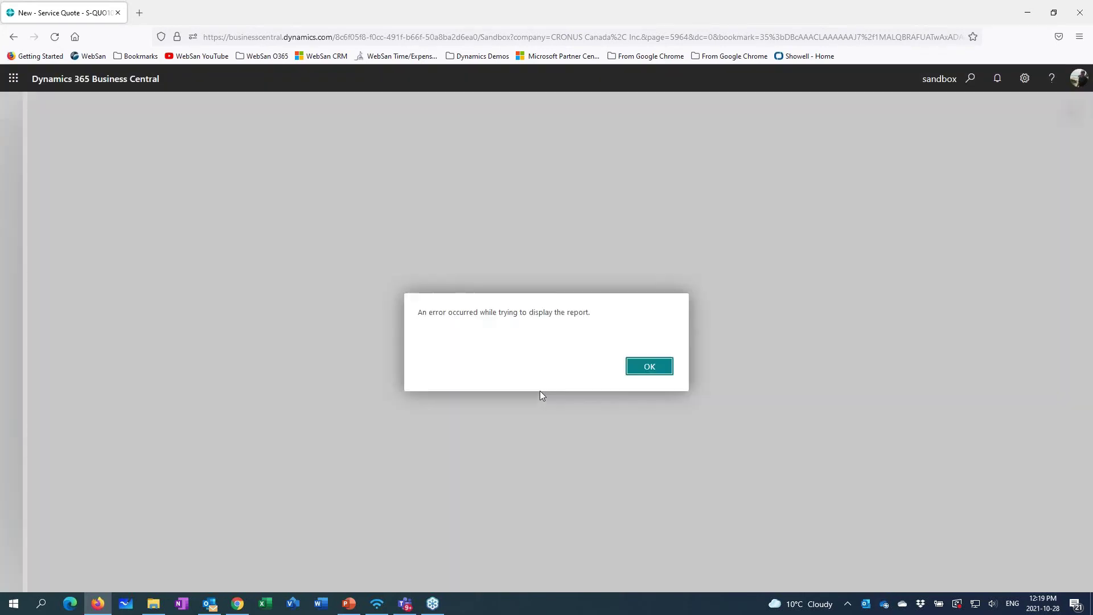
click(651, 371)
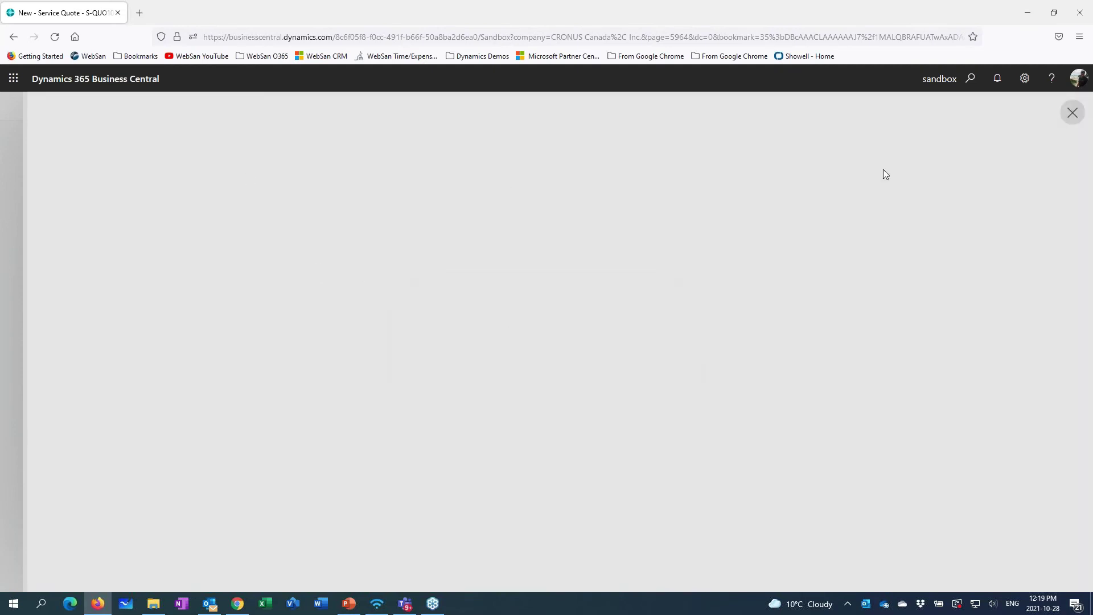
click(1072, 113)
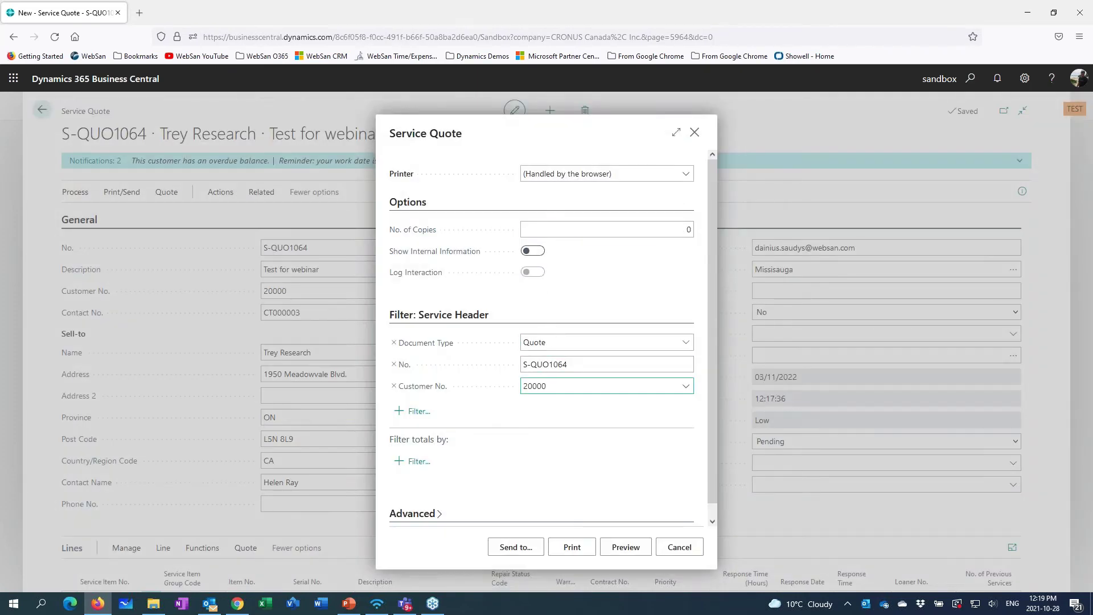
click(568, 548)
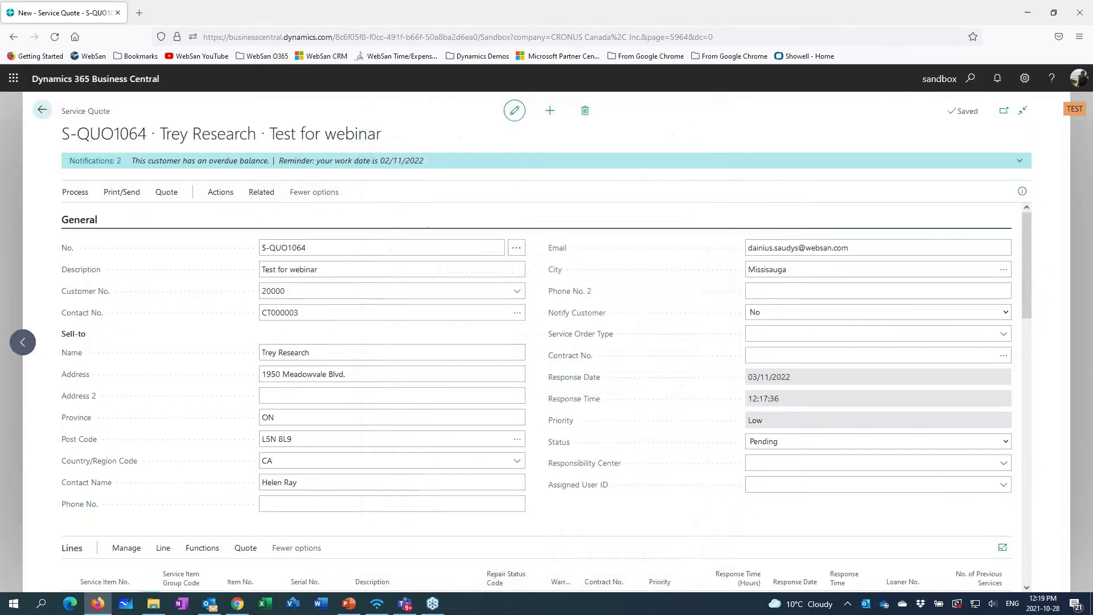
click(72, 14)
- Examine the service quote's sections along with the functions and related pages available for it
scroll(542, 401, down, 1)
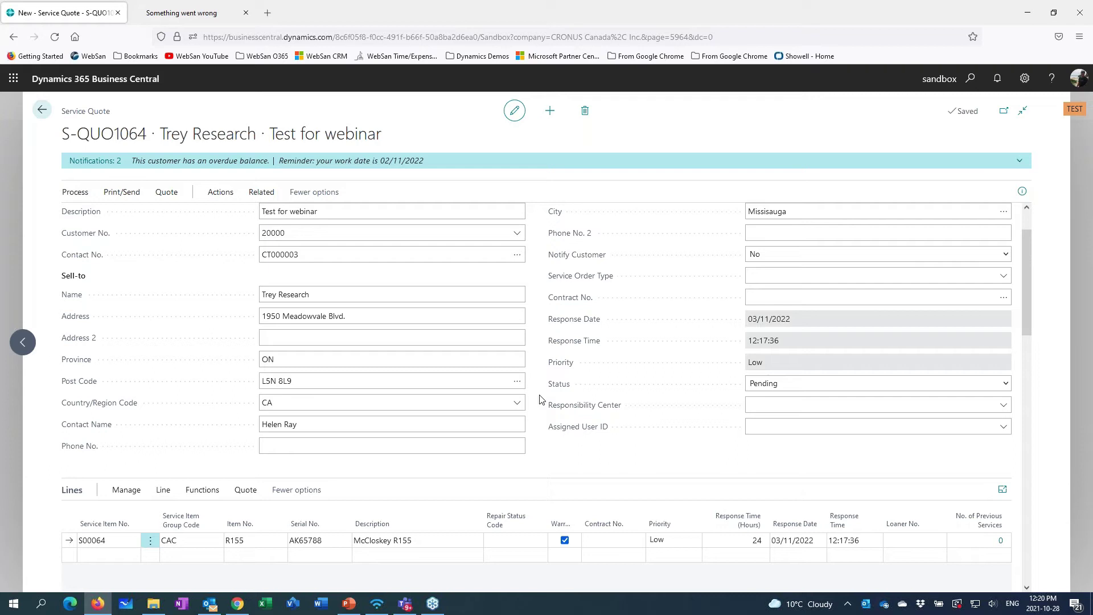
scroll(541, 398, down, 5)
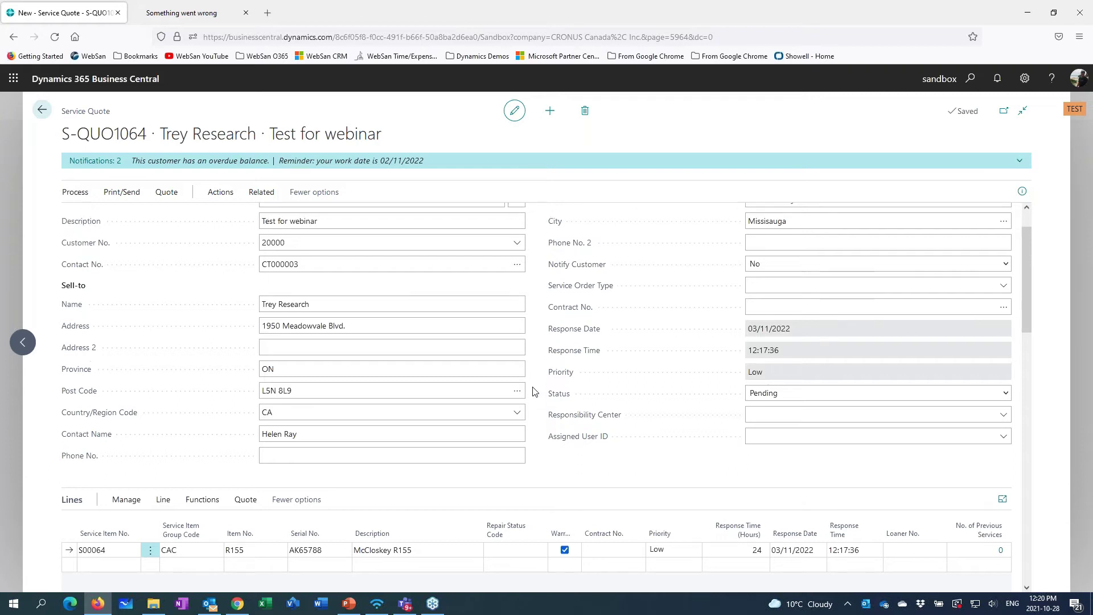
scroll(535, 387, down, 5)
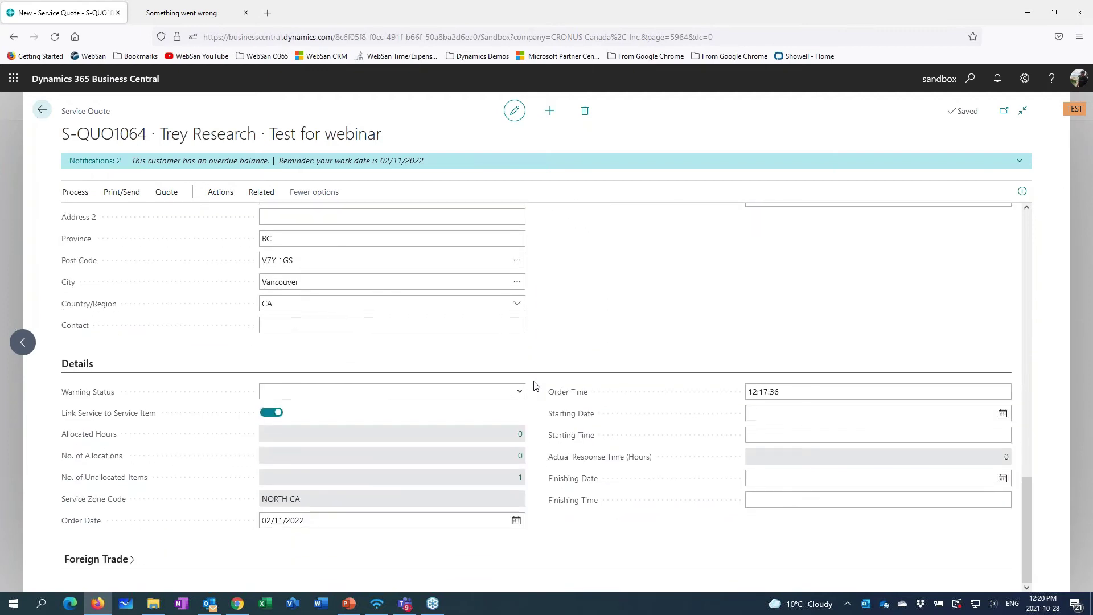
scroll(535, 386, up, 10)
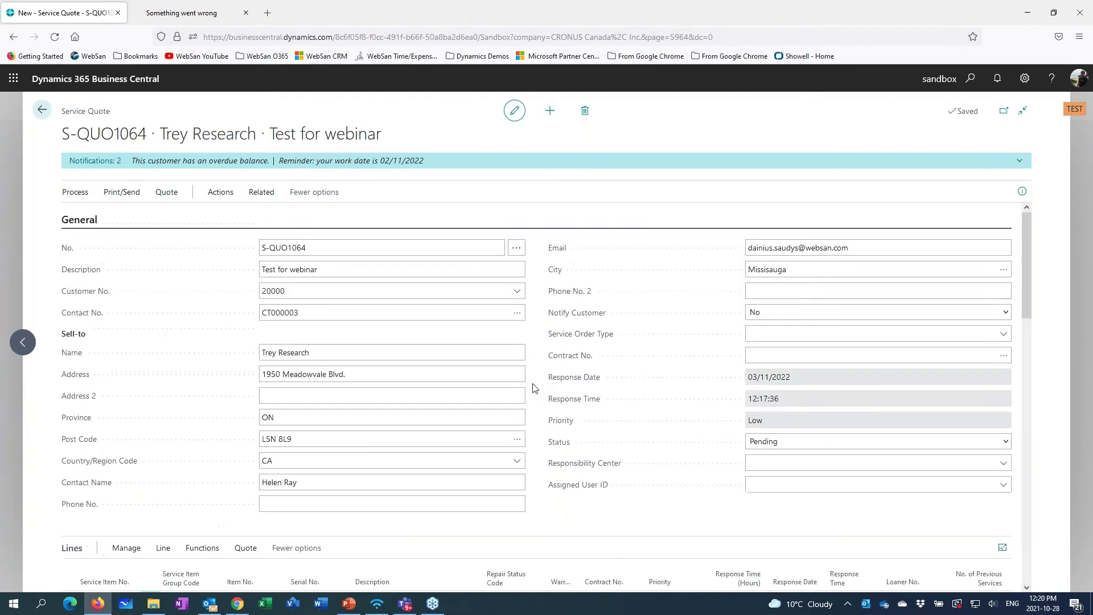
click(82, 201)
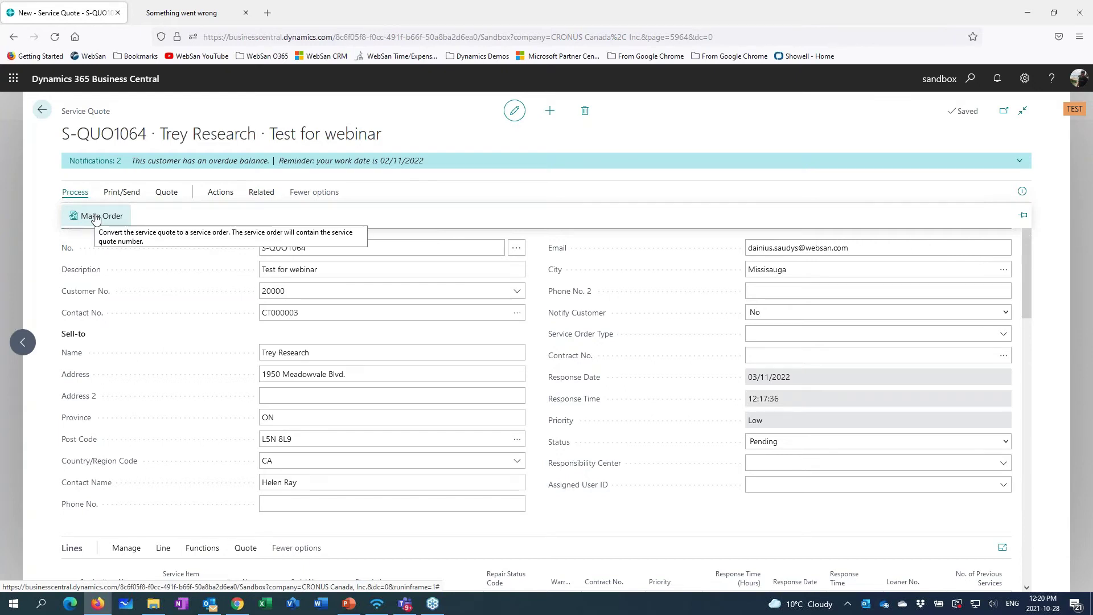
click(166, 194)
click(218, 195)
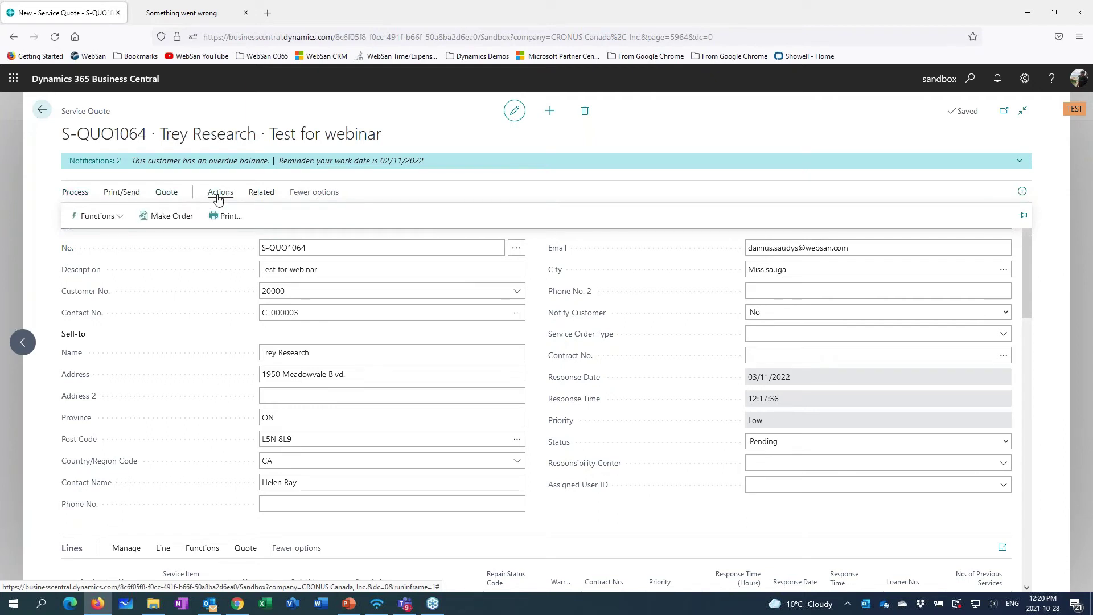
click(119, 219)
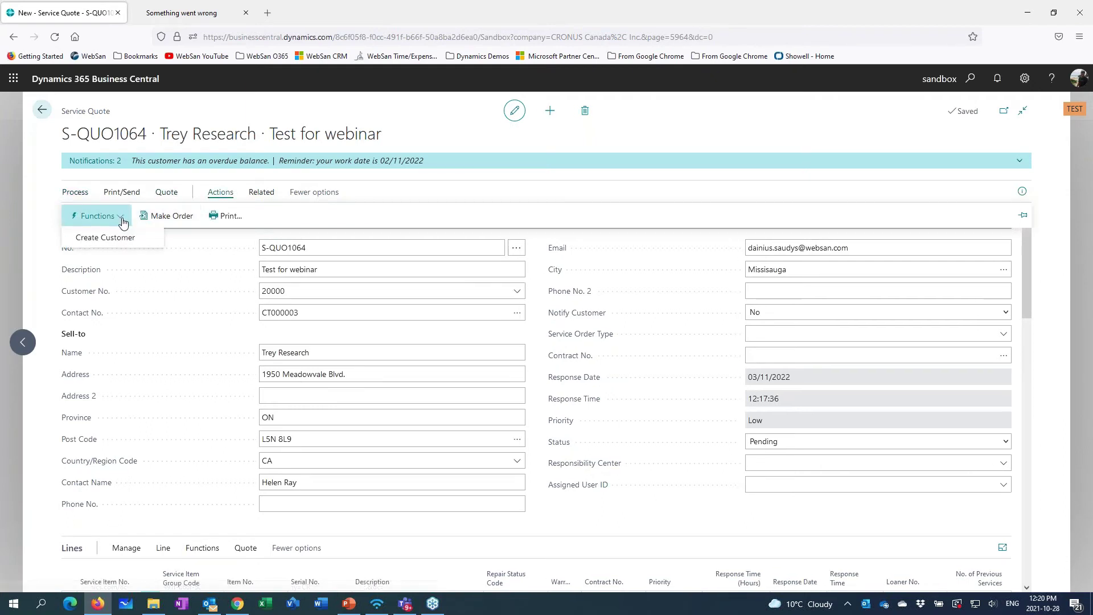
click(253, 197)
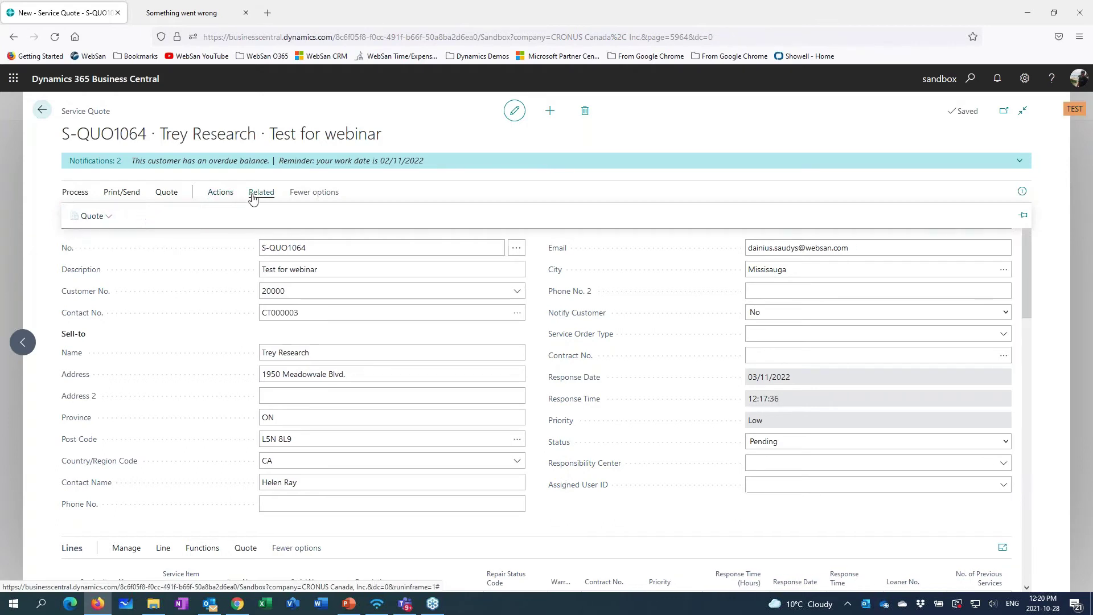
click(113, 223)
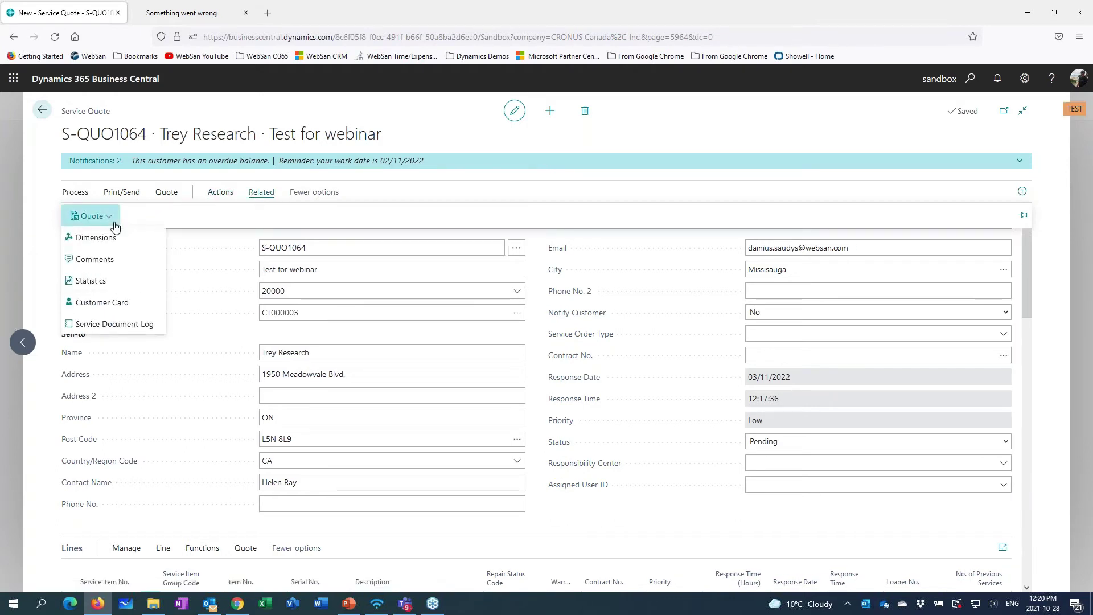
- Convert the service quote to a service order
click(75, 192)
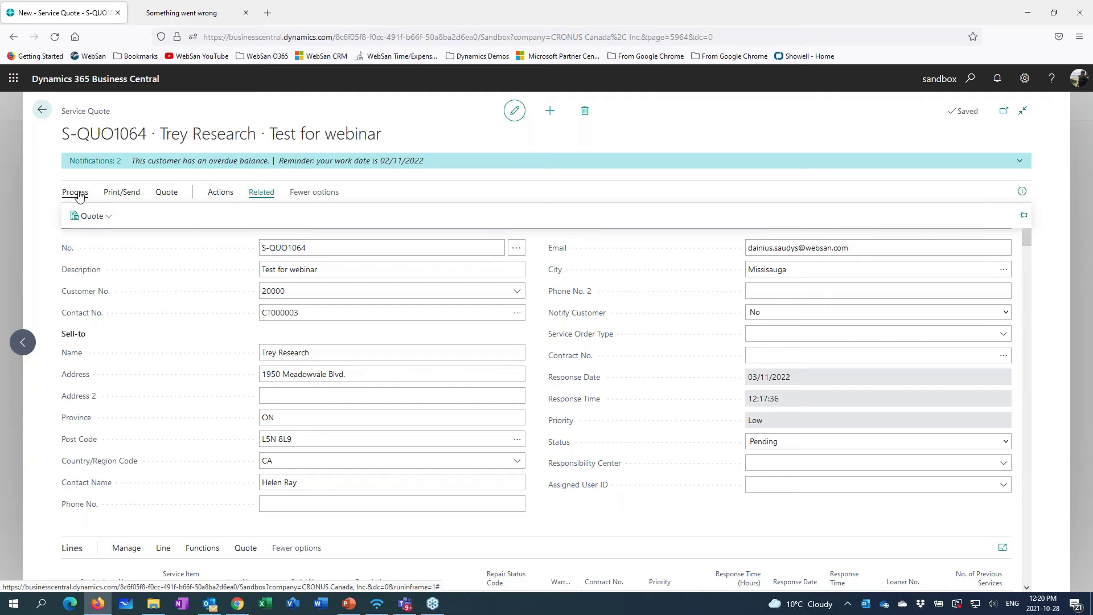
click(91, 216)
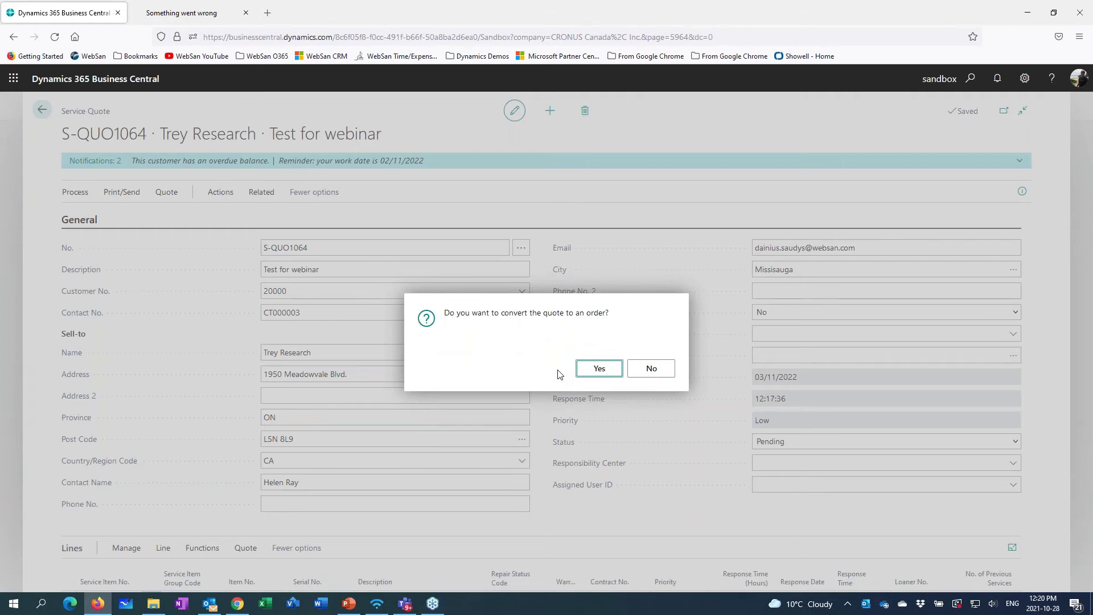
key(Return)
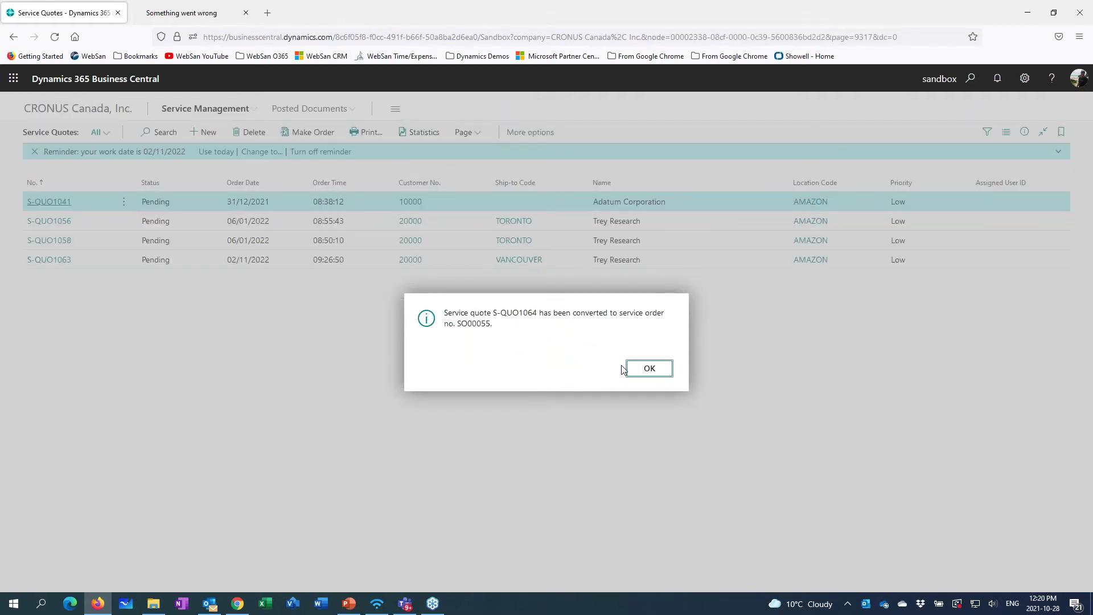
click(657, 370)
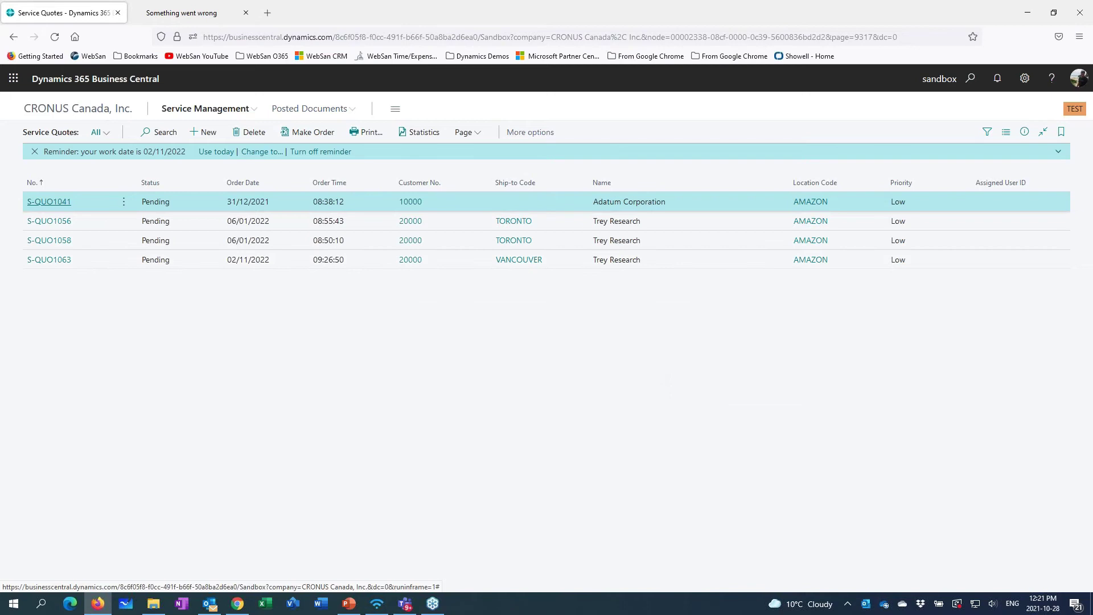
- Go back to the home page and open the Trey Research order dated 02/11/2022 from the service orders list
click(100, 114)
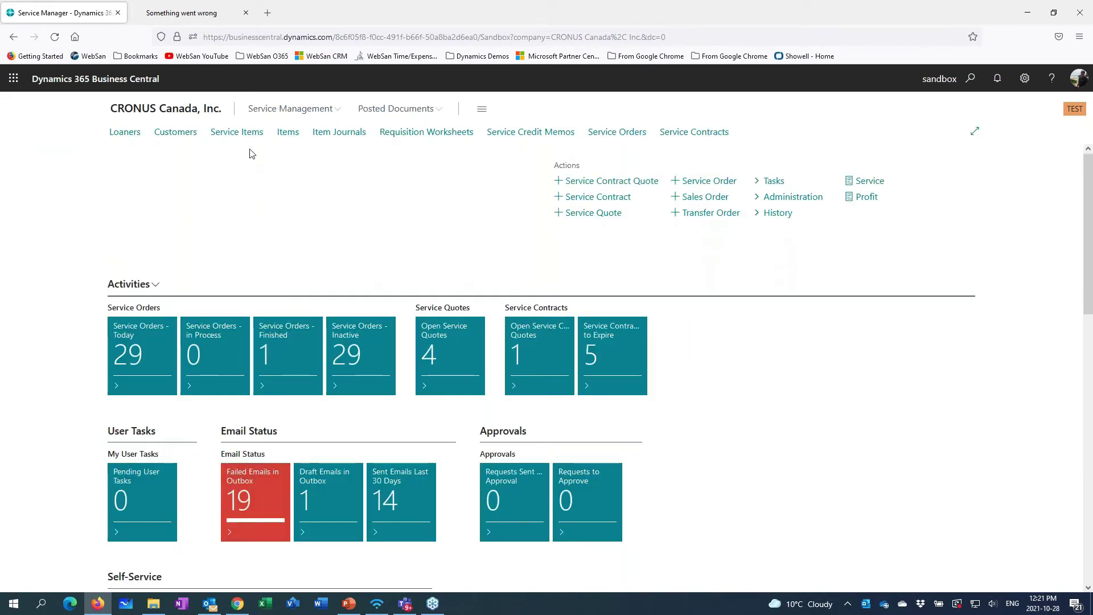
click(310, 114)
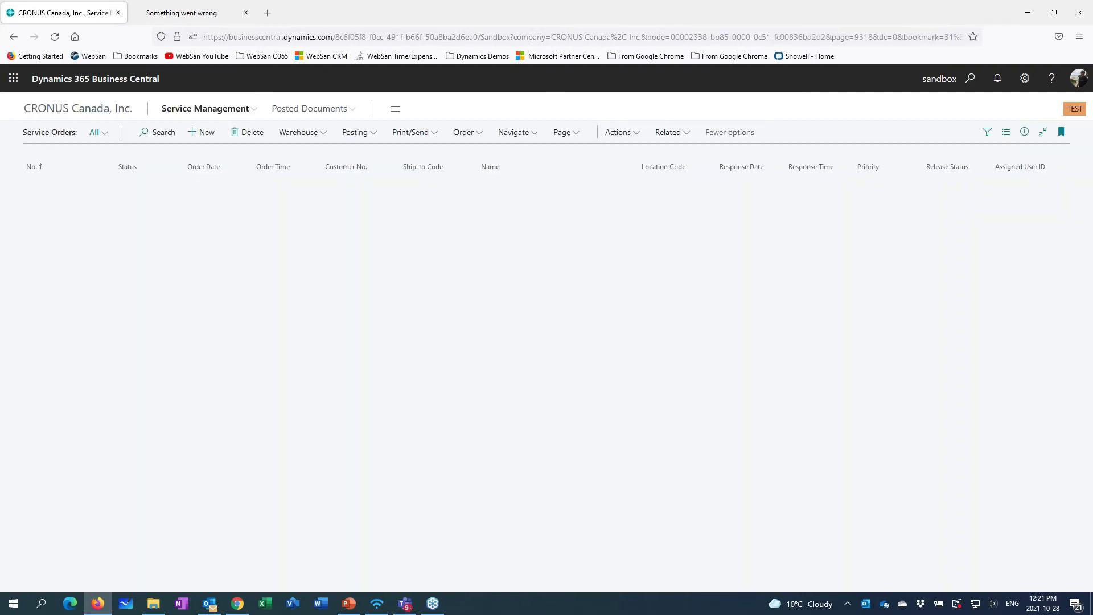
scroll(114, 319, down, 5)
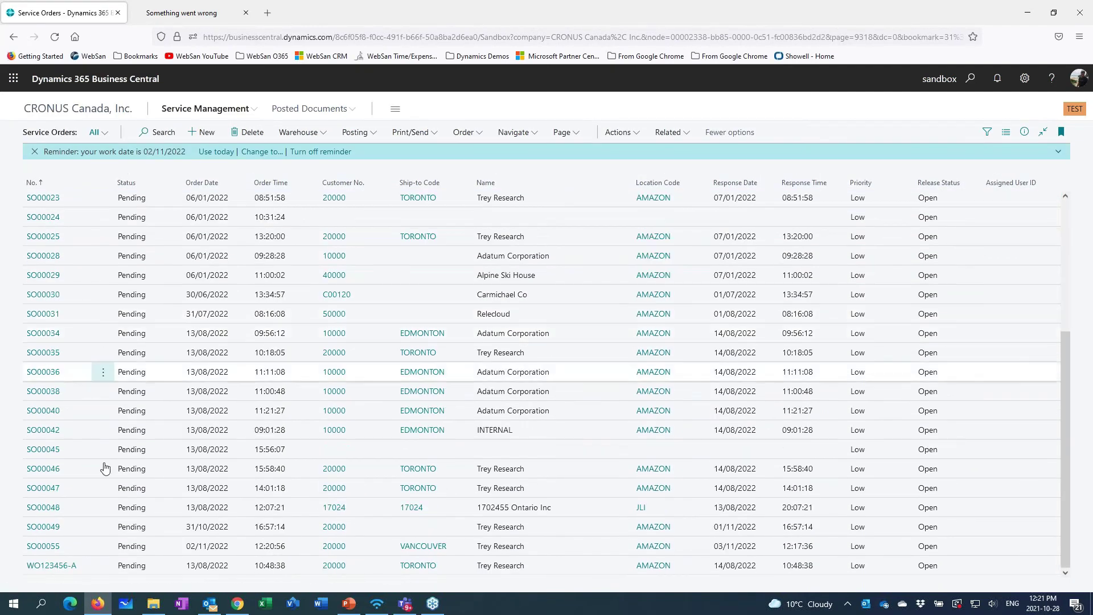
click(50, 550)
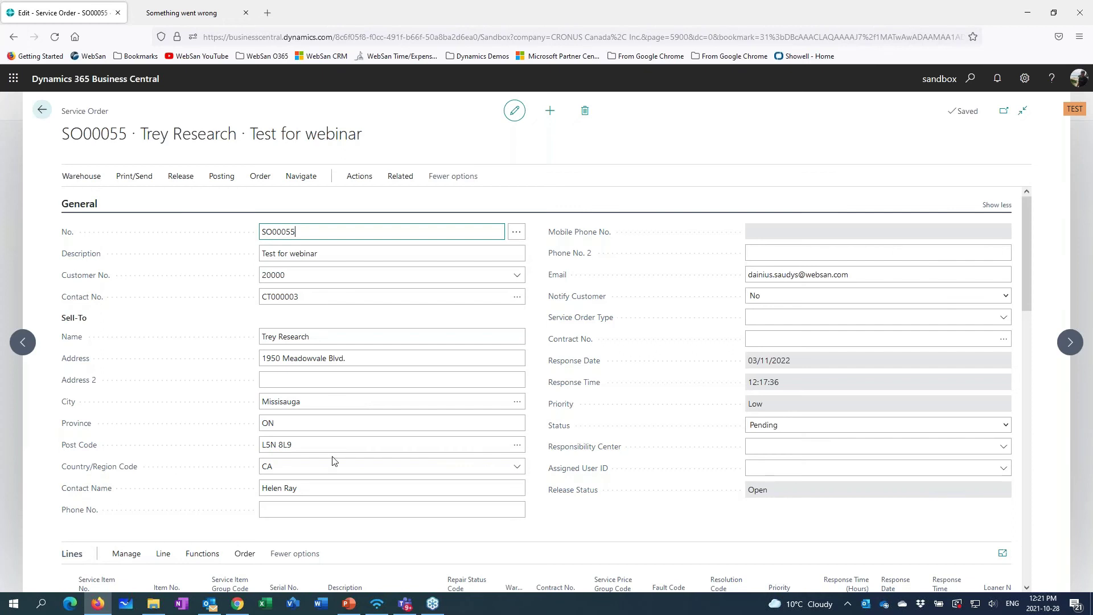
- Open the service item worksheet for the R155 line of the service order, examine its lines, and close it
scroll(522, 452, down, 2)
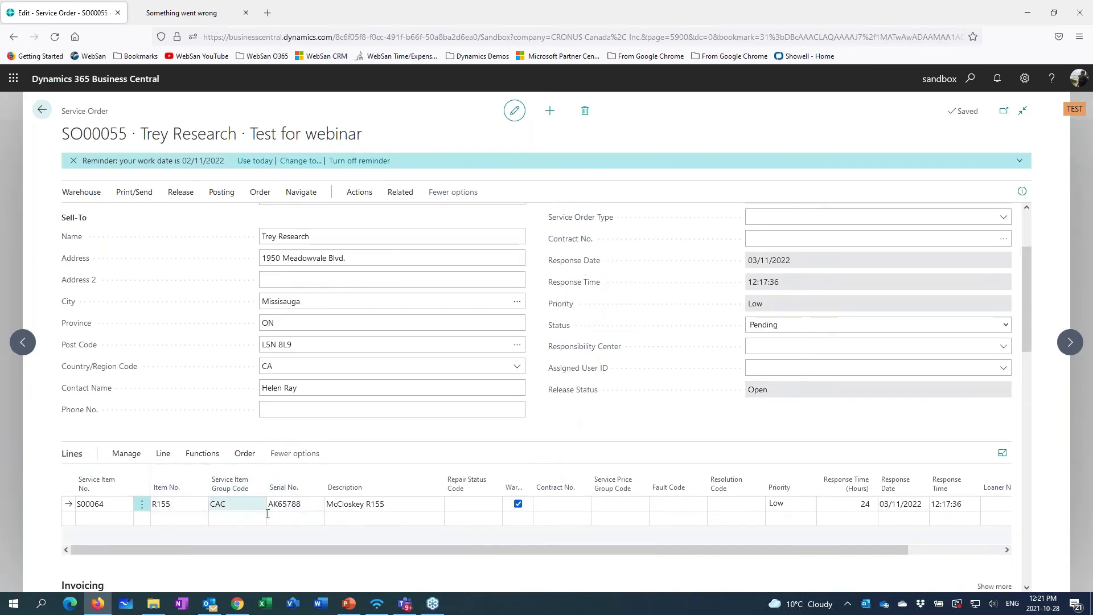
click(163, 453)
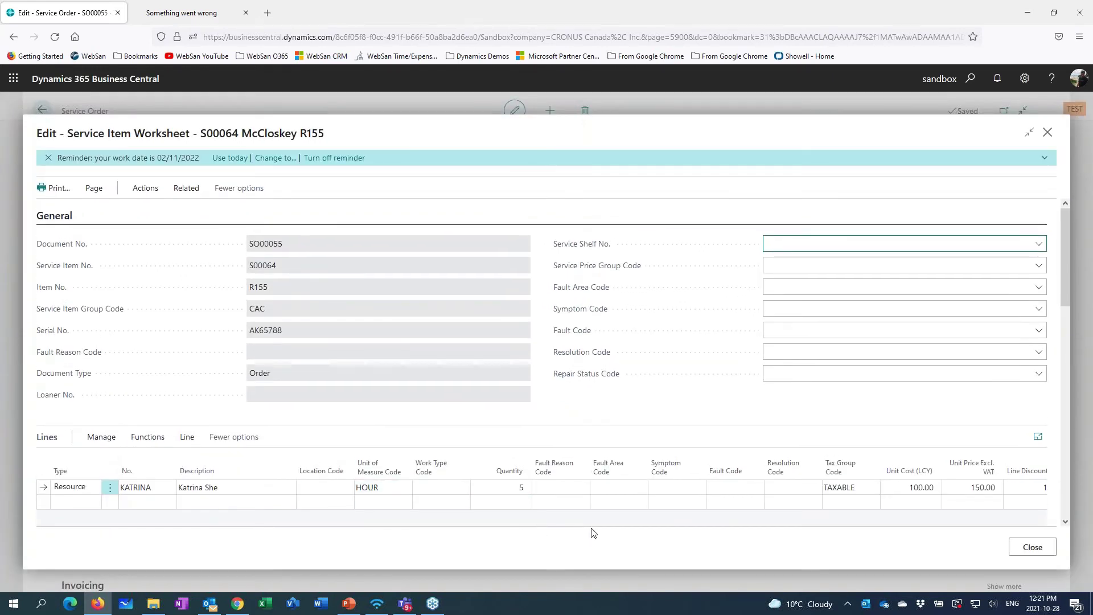
click(650, 505)
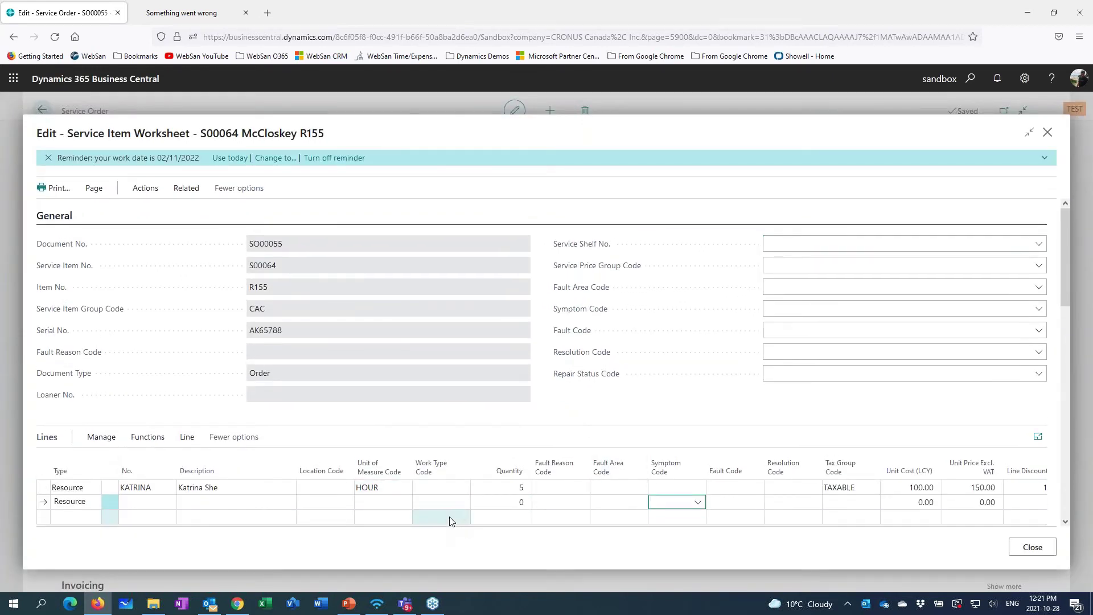
scroll(469, 501, down, 1)
drag(645, 478, 746, 478)
click(1032, 546)
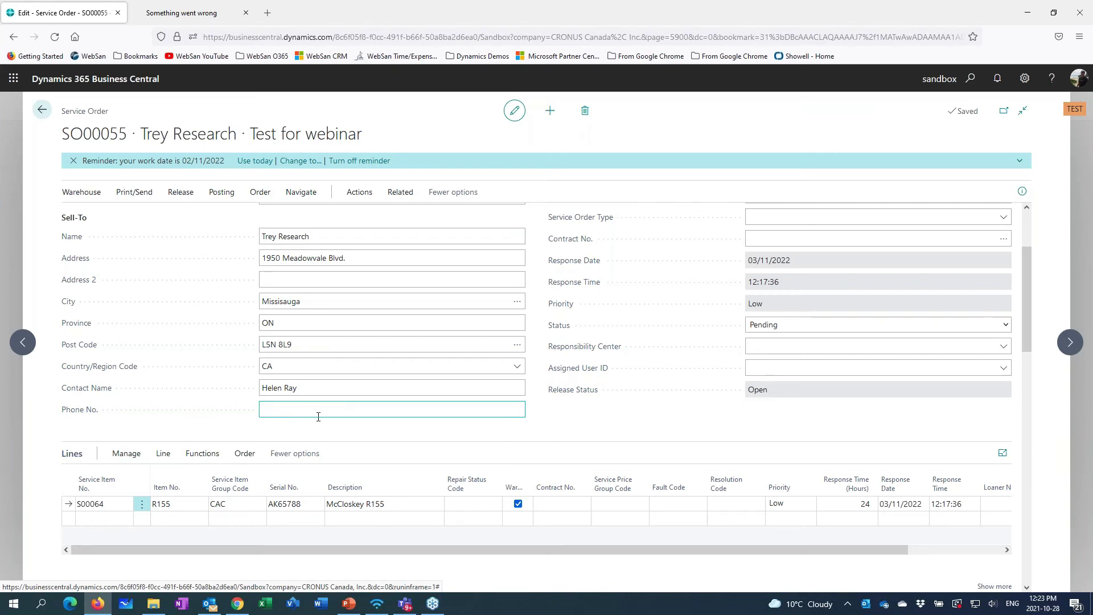
- Set the resource line's quantity to 6 hours in the R155 service item worksheet and return to the service order
click(561, 446)
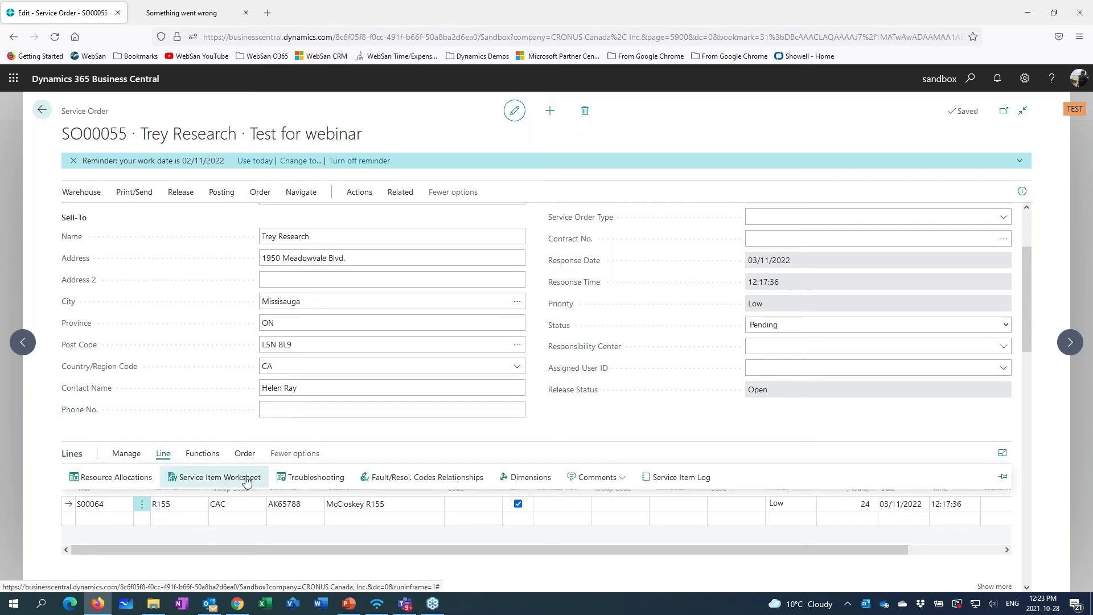
mouse_move(480, 484)
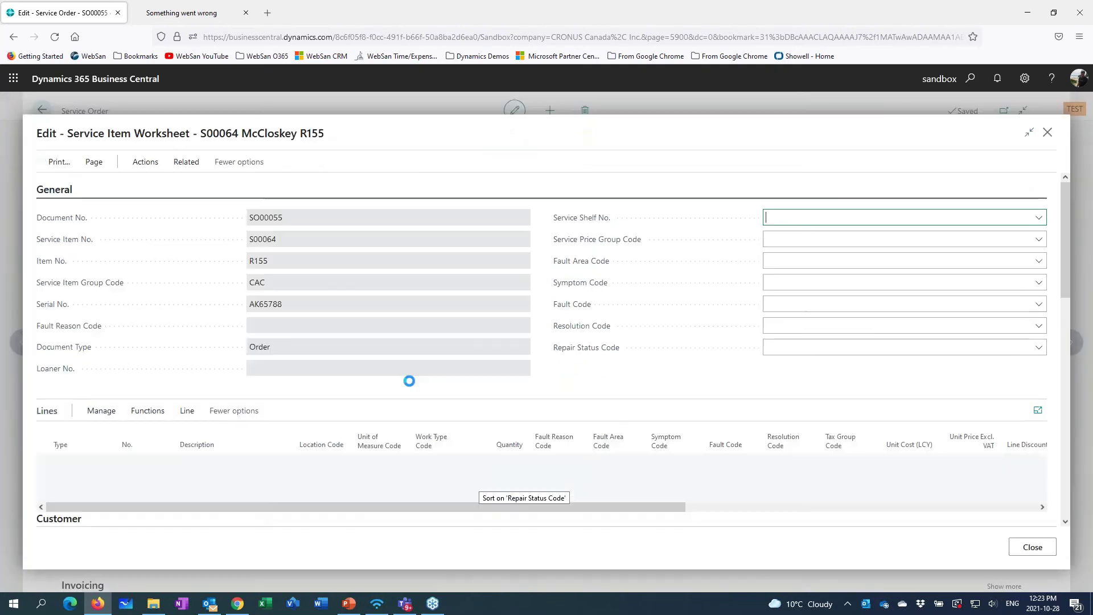
click(513, 487)
key(BackSpace)
text(6)
key(Tab)
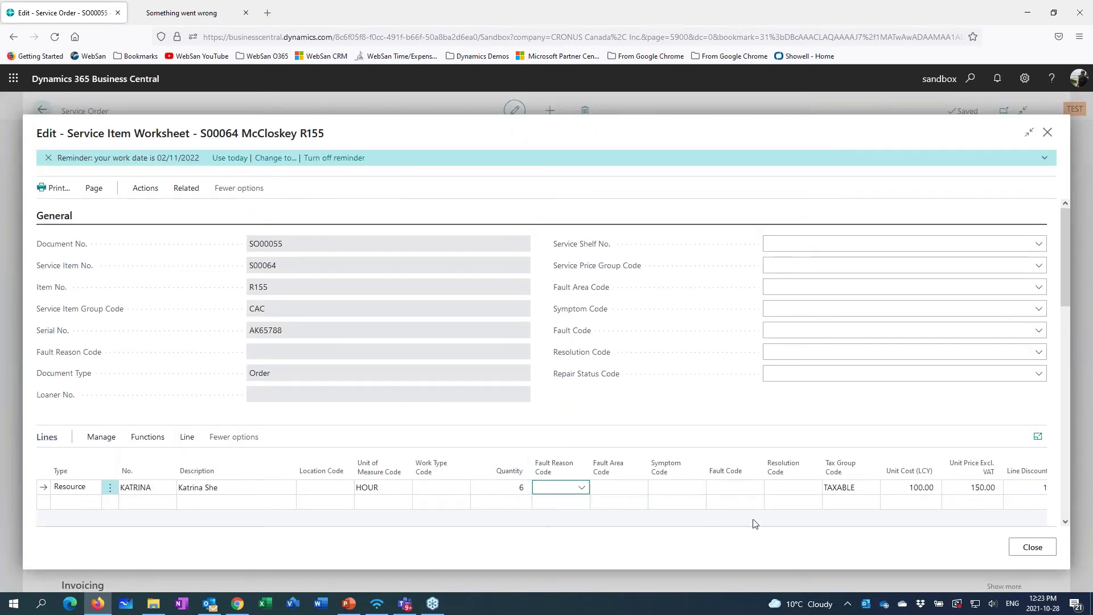
click(1027, 548)
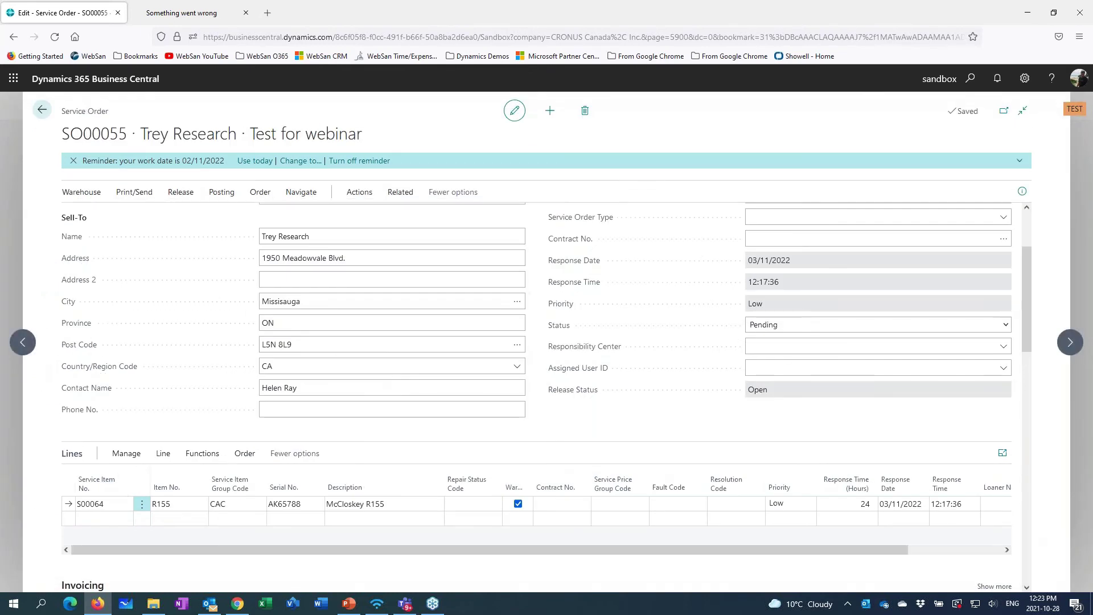
- Post the service order with the Ship and Invoice option and open the posted service invoice
click(222, 192)
click(86, 218)
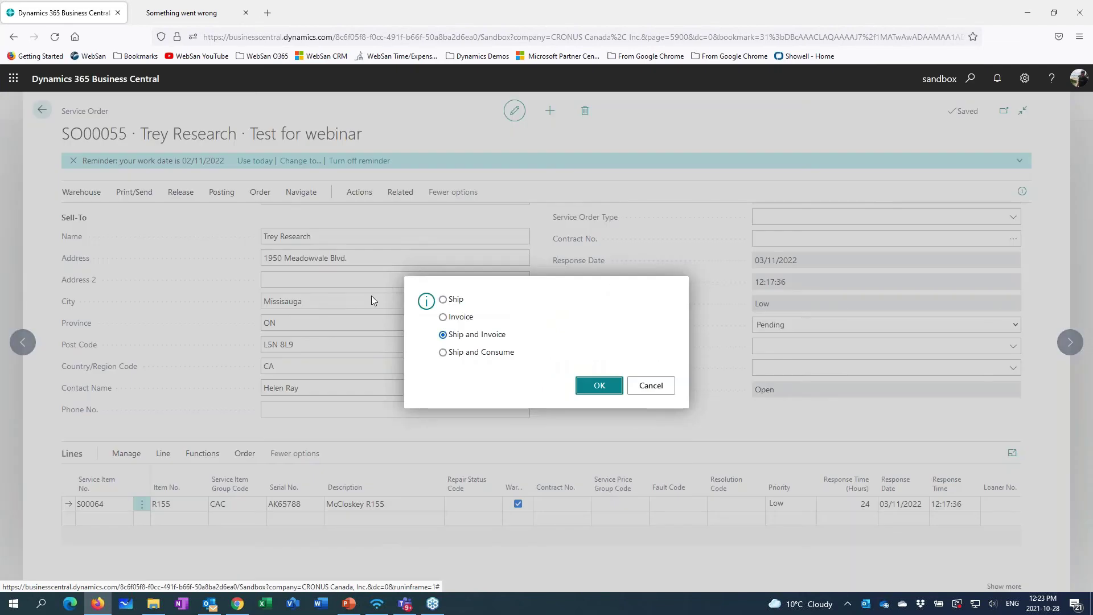
click(601, 386)
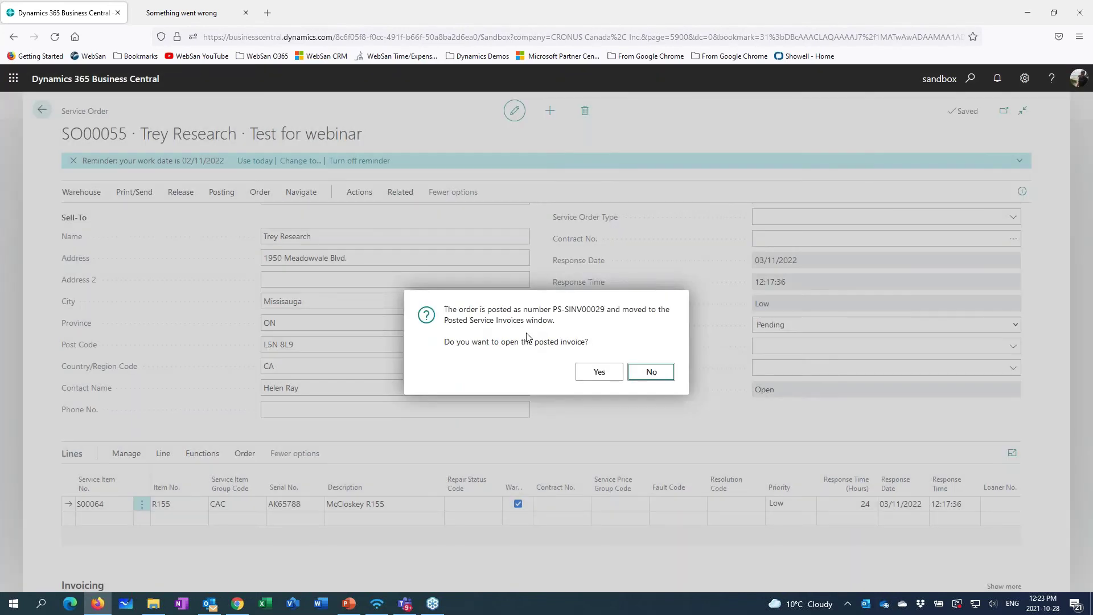
click(599, 372)
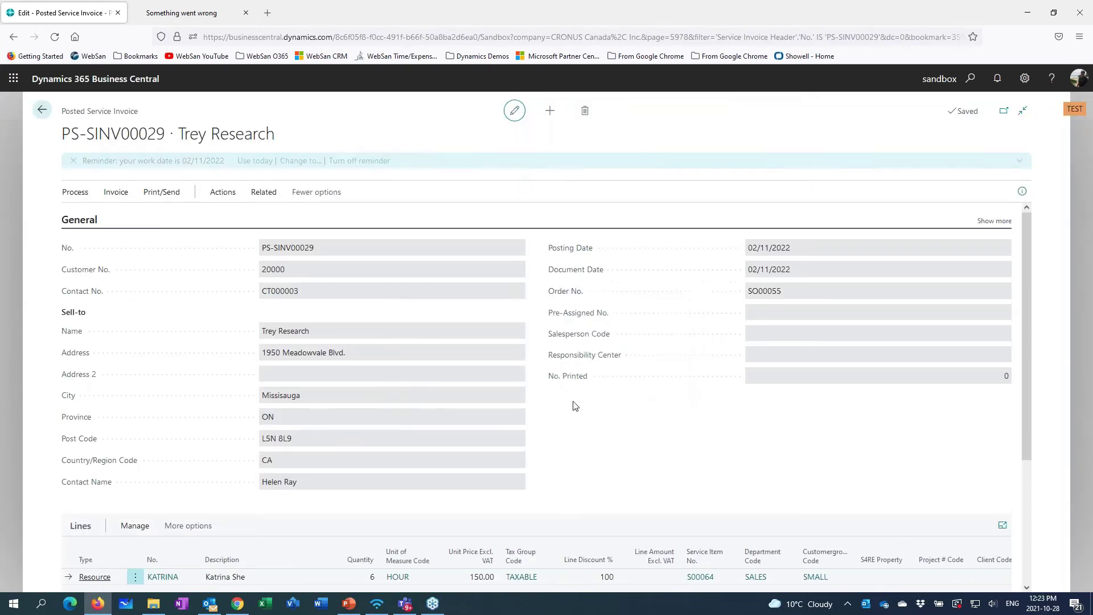
- Examine the posted service invoice's lines, line discount and full invoicing details
scroll(575, 405, down, 2)
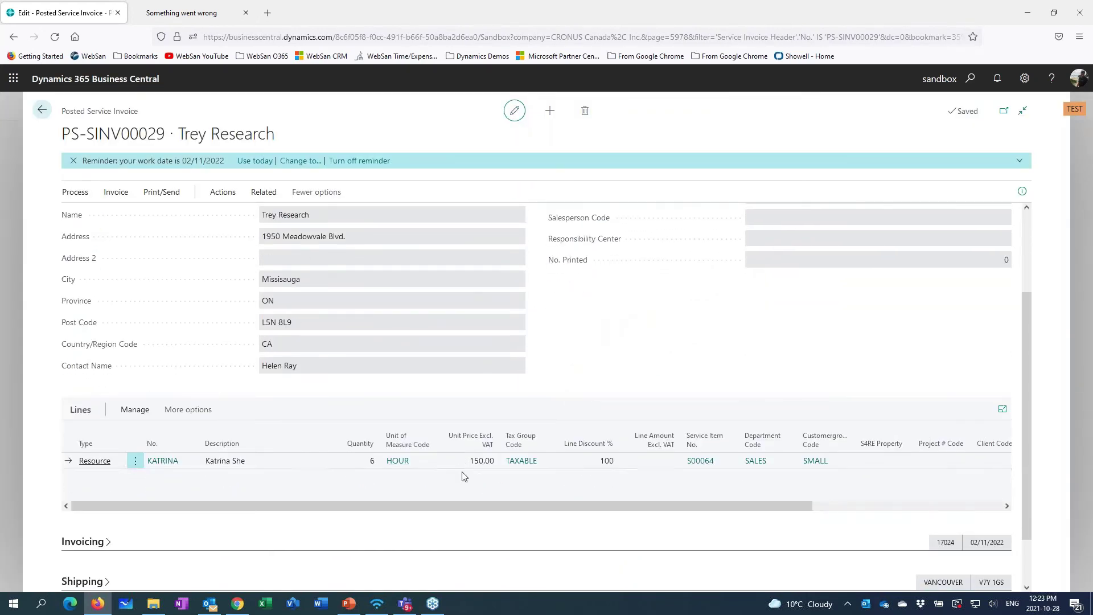
scroll(612, 458, down, 1)
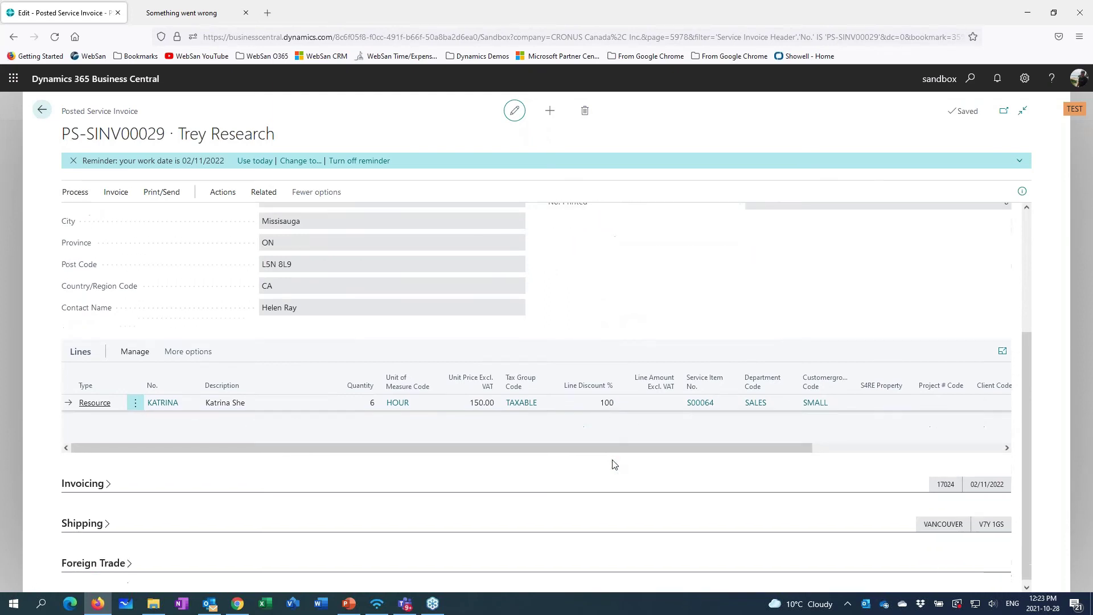
click(101, 485)
scroll(317, 471, down, 1)
scroll(342, 461, down, 1)
scroll(430, 433, up, 1)
drag(520, 391, 567, 390)
click(995, 426)
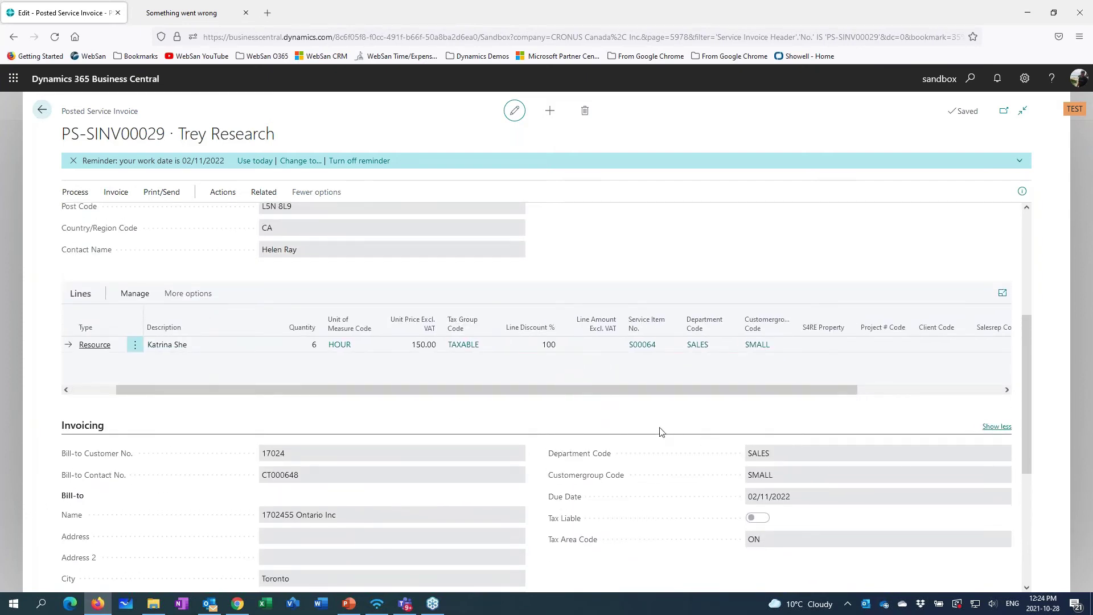
scroll(541, 416, down, 4)
scroll(538, 410, up, 4)
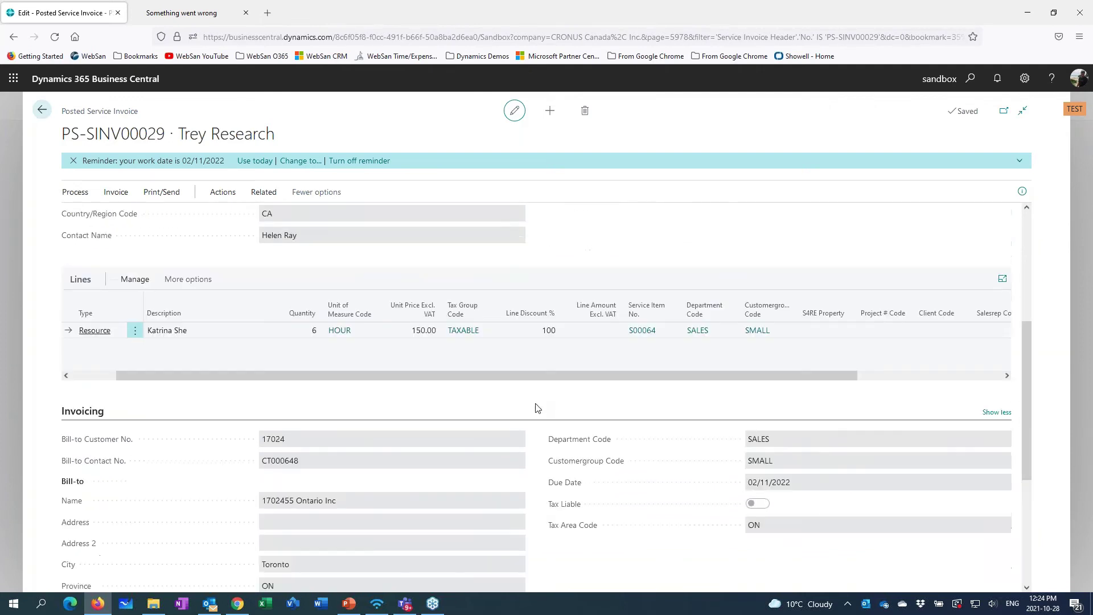
scroll(536, 398, up, 4)
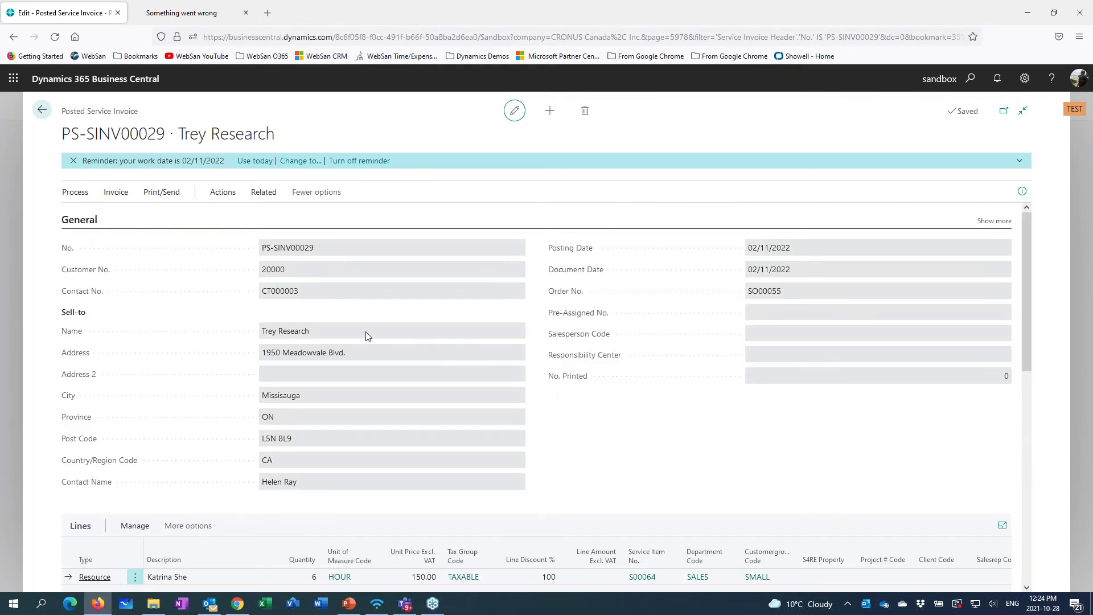
- Return to the home page, open the service credit memos, and create a new credit memo for Trey Research
click(43, 112)
click(43, 110)
click(47, 116)
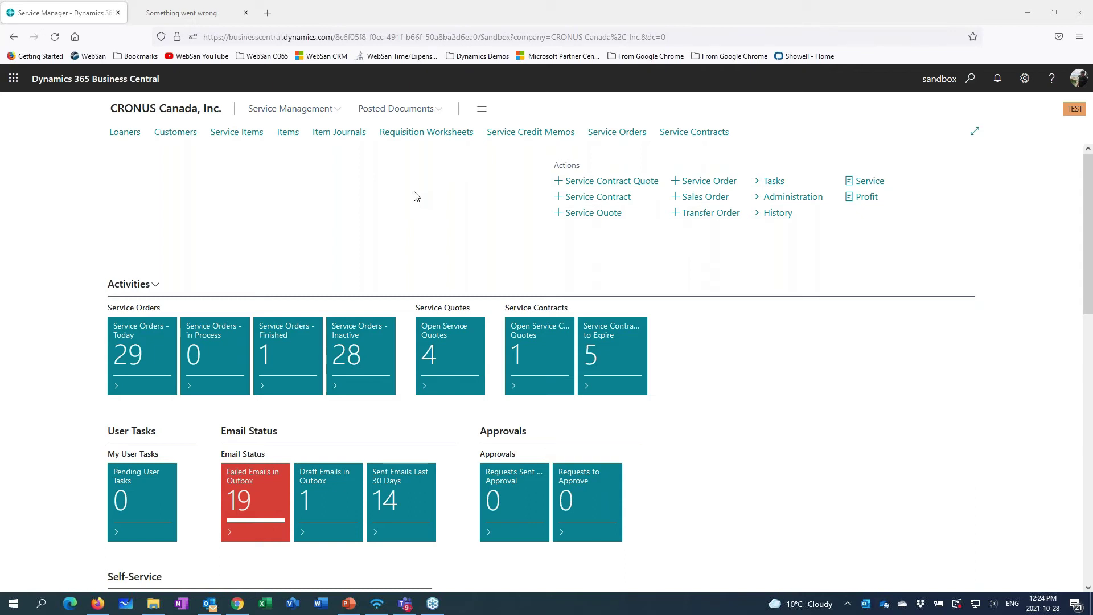
click(305, 117)
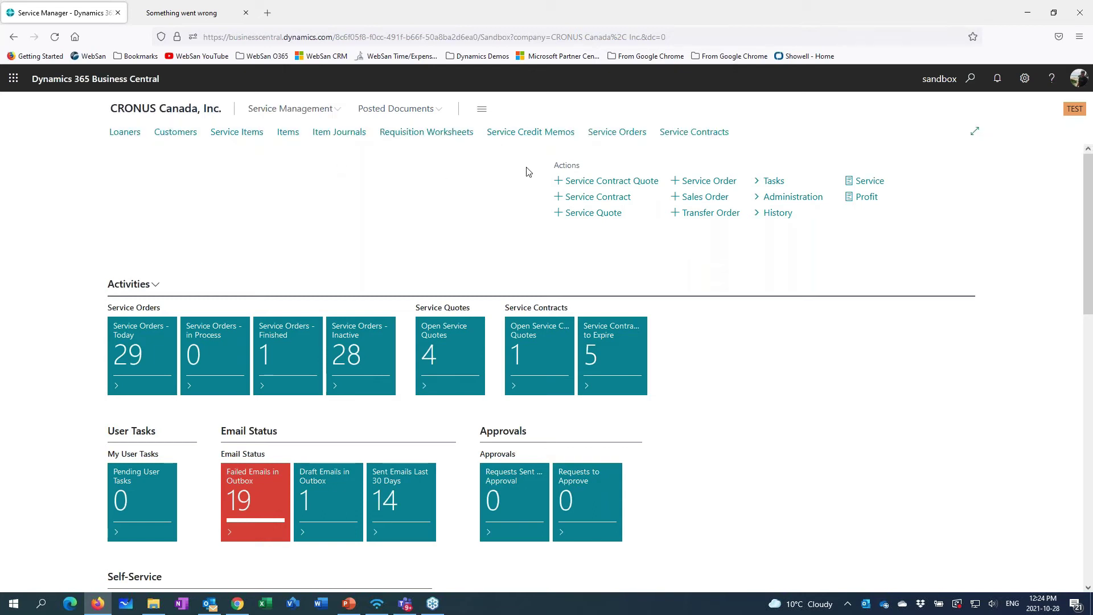
click(524, 134)
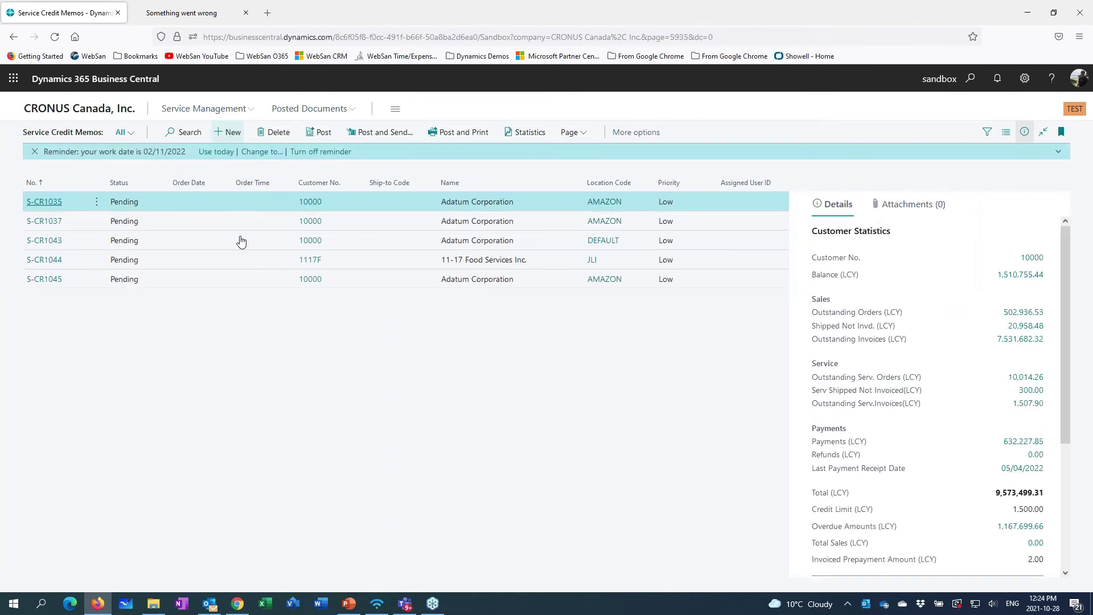
key(alt+n)
key(Tab)
text(20000)
key(Tab)
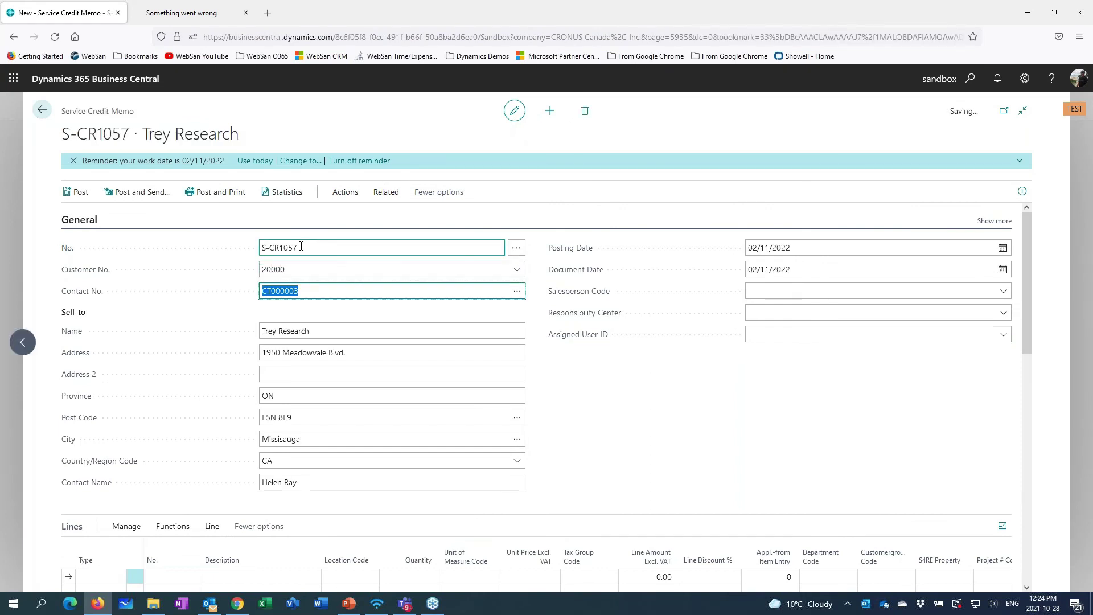
- Add an Item line for R155 with a quantity of 1 to the service credit memo
scroll(551, 354, down, 2)
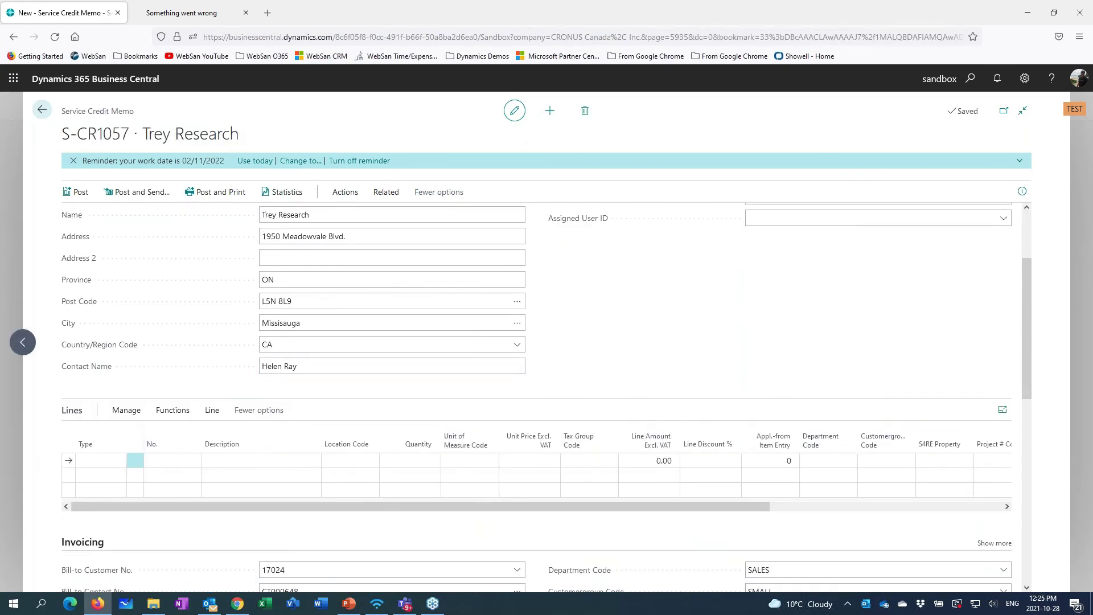
click(118, 464)
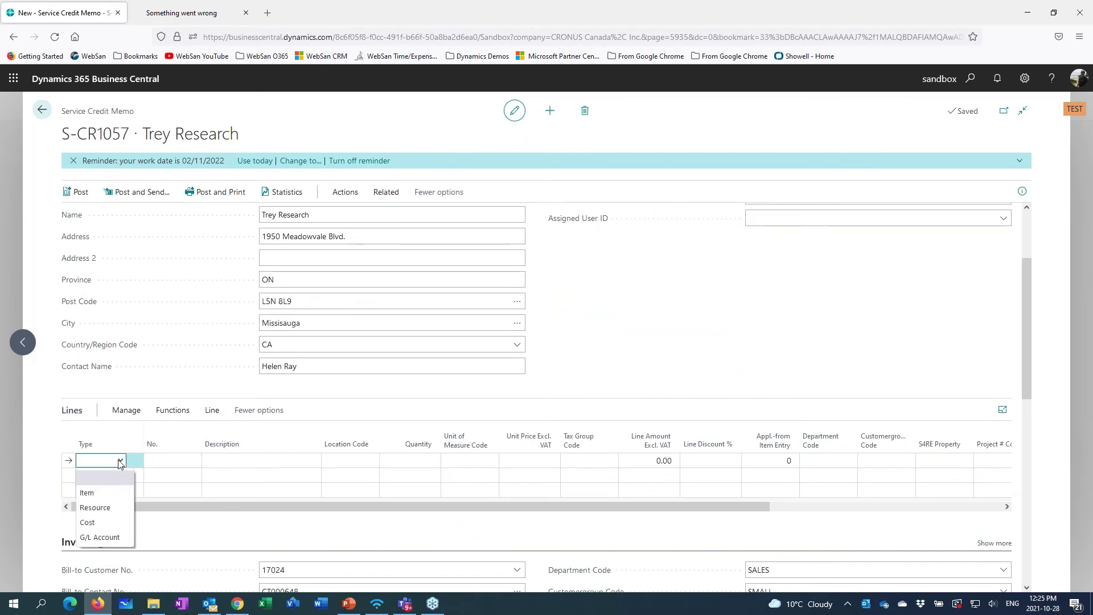
click(108, 493)
click(195, 460)
text(r155)
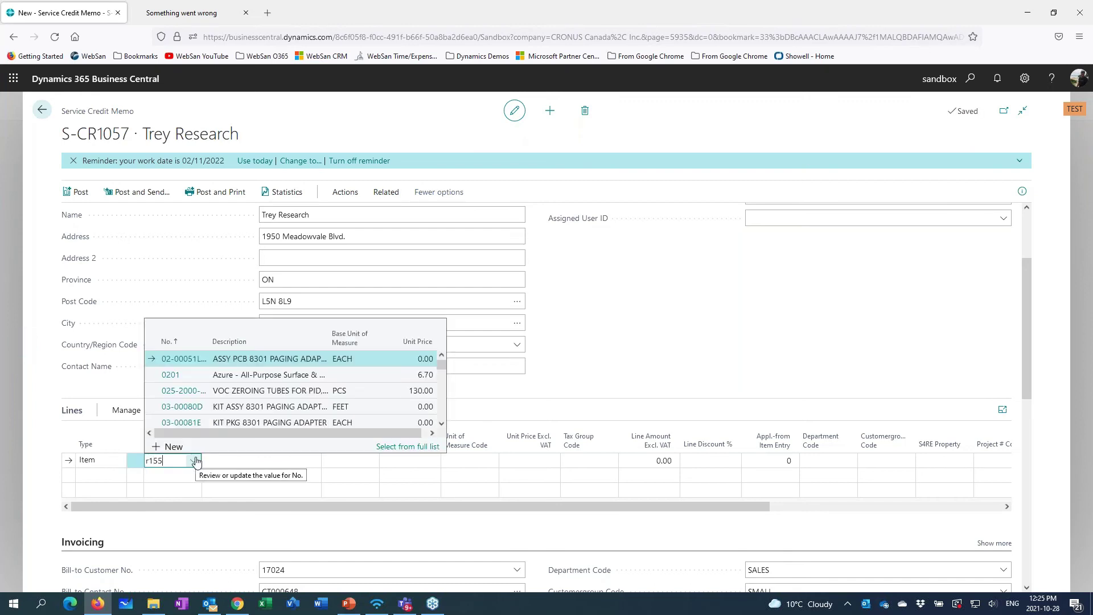
key(Tab)
key(Tab)
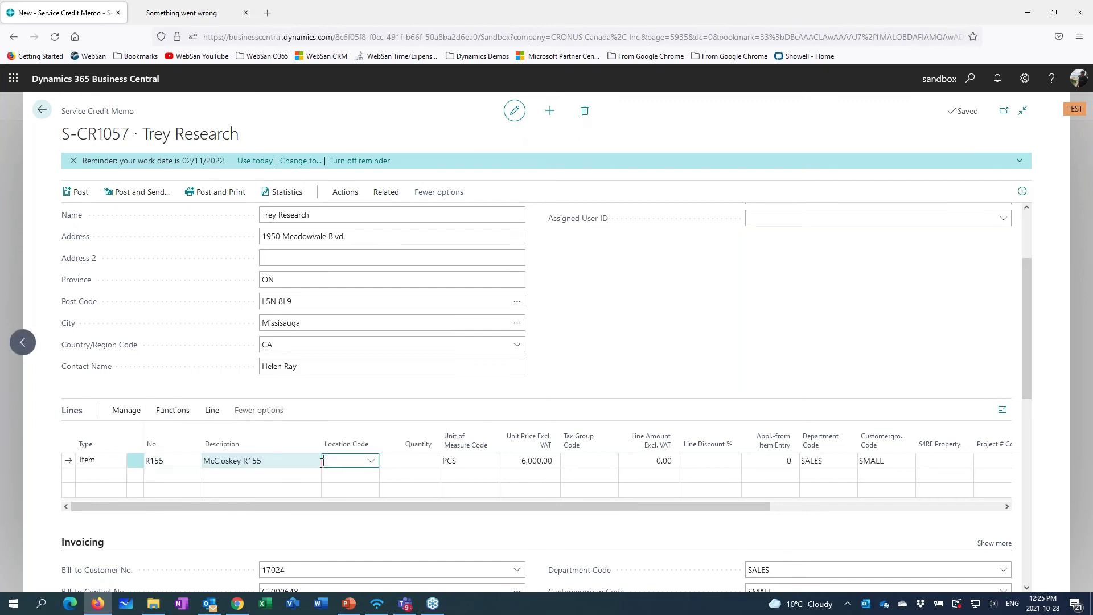
key(Tab)
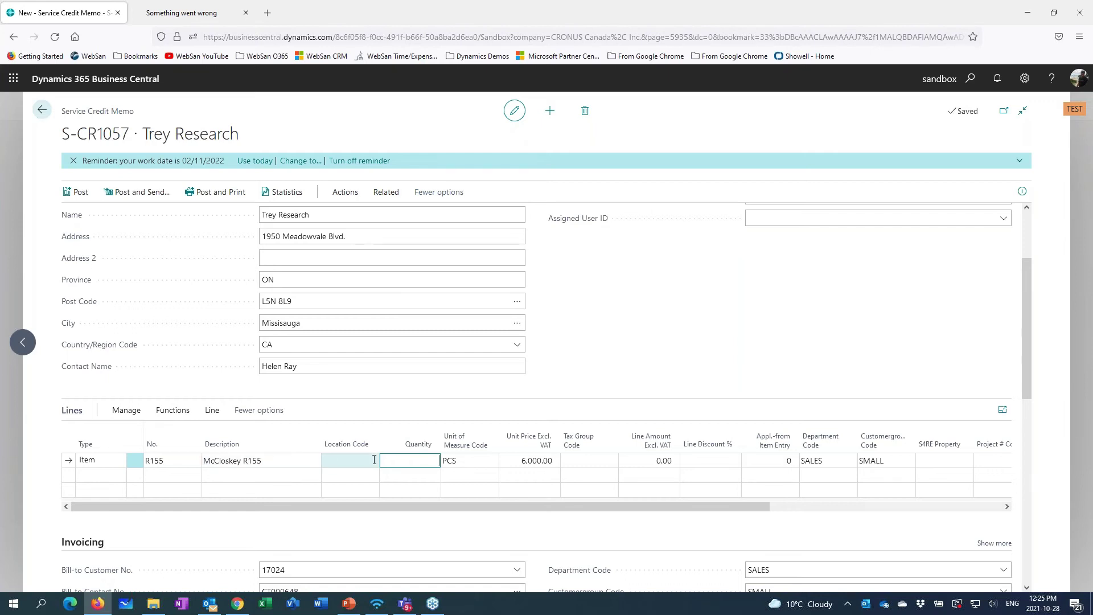
key(Tab)
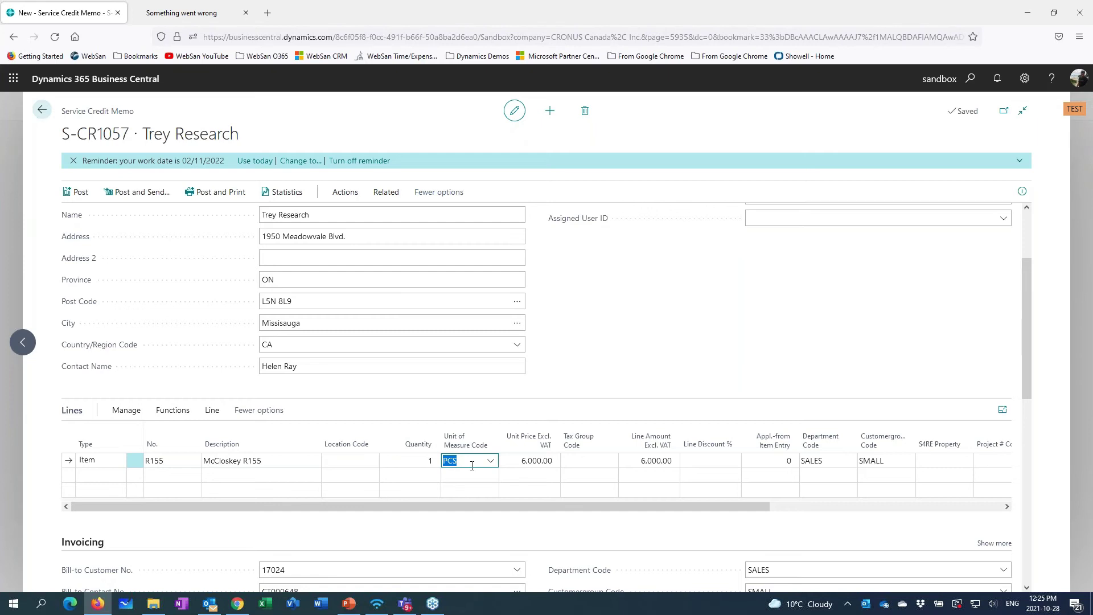
click(522, 460)
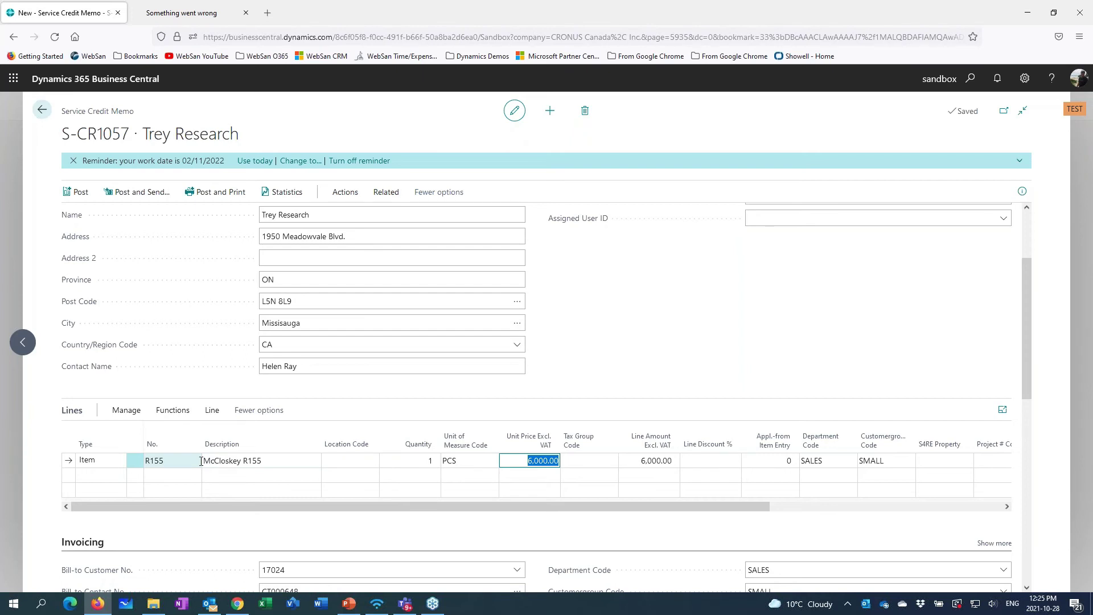
- Check which line types are available for the credit memo line without changing its type
click(114, 461)
click(120, 460)
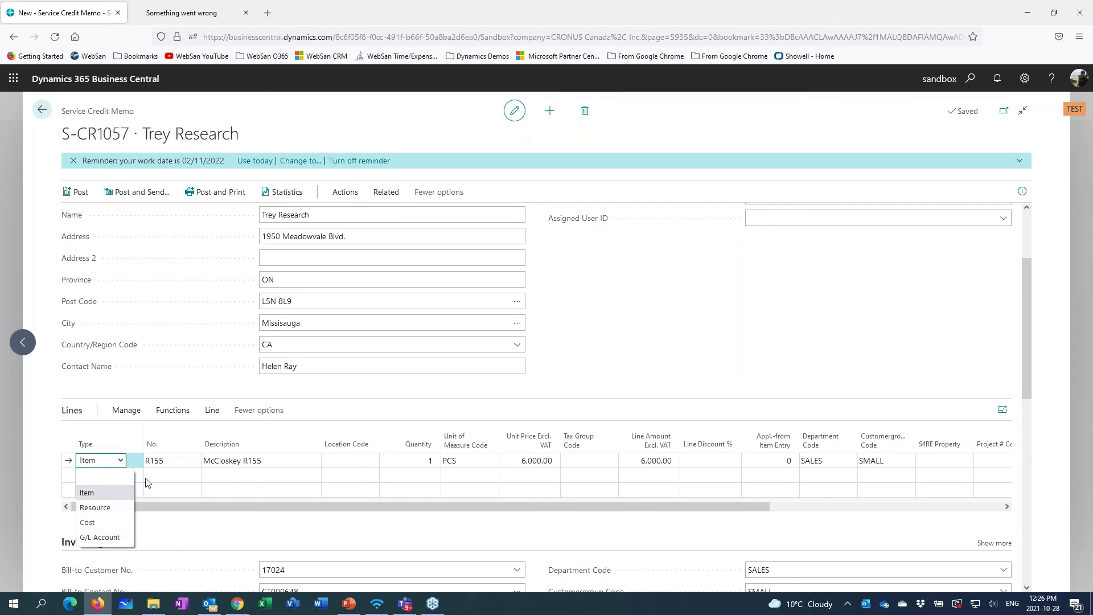
click(563, 377)
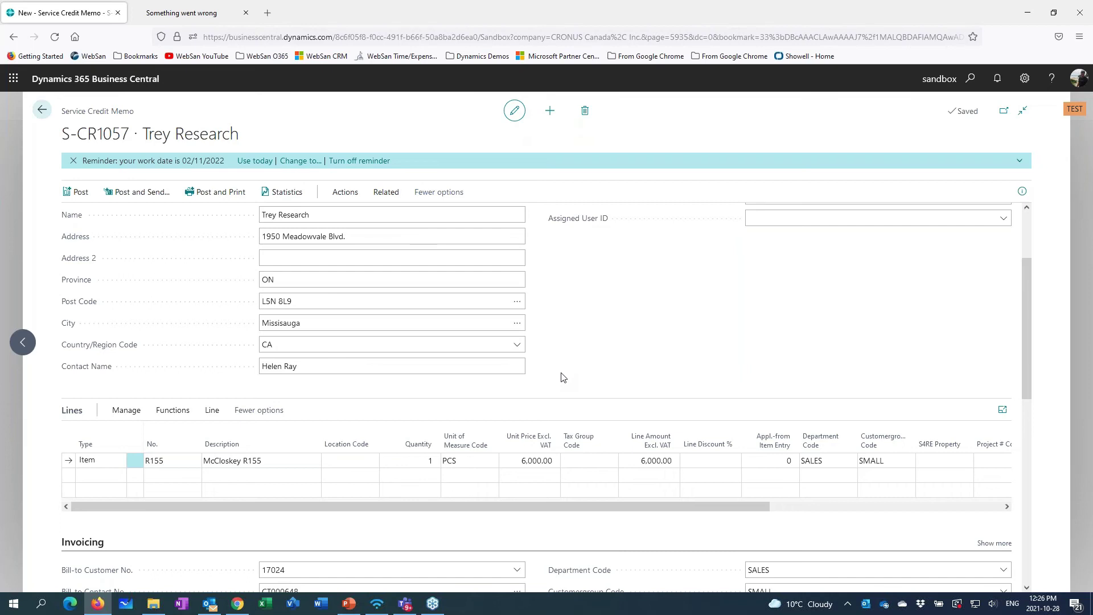
- Open the item tracking lines for the R155 credit memo line and assign serial number AK65788
scroll(561, 374, up, 1)
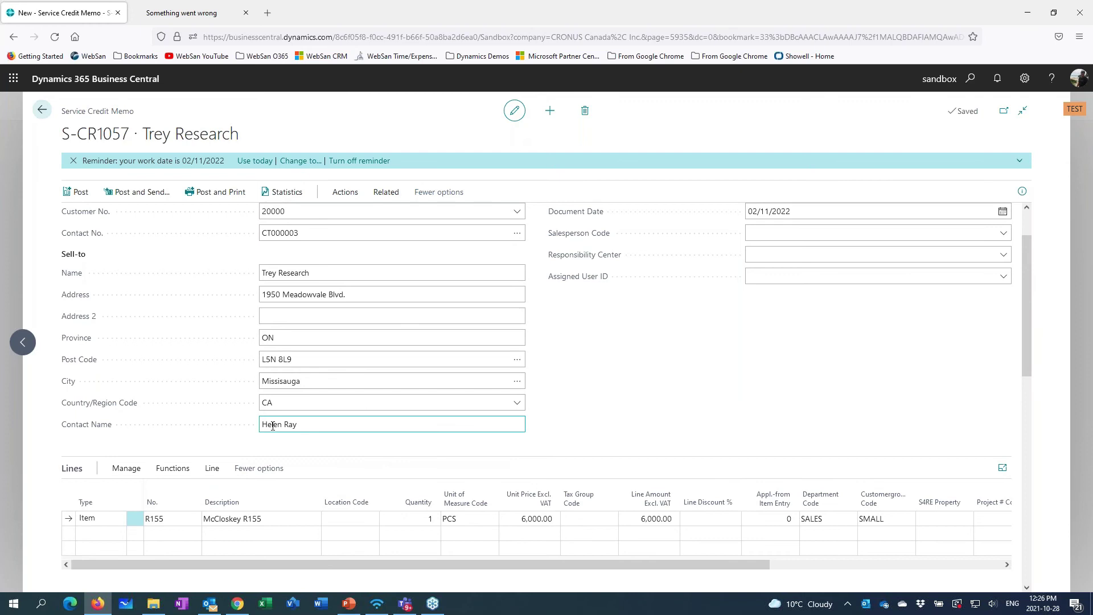
click(211, 468)
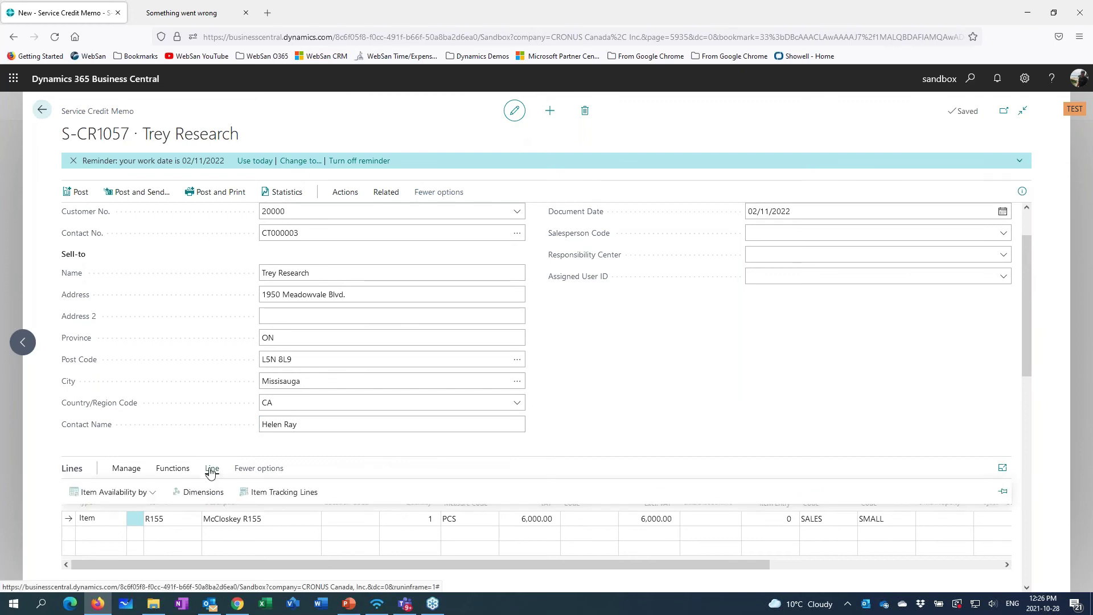
click(314, 501)
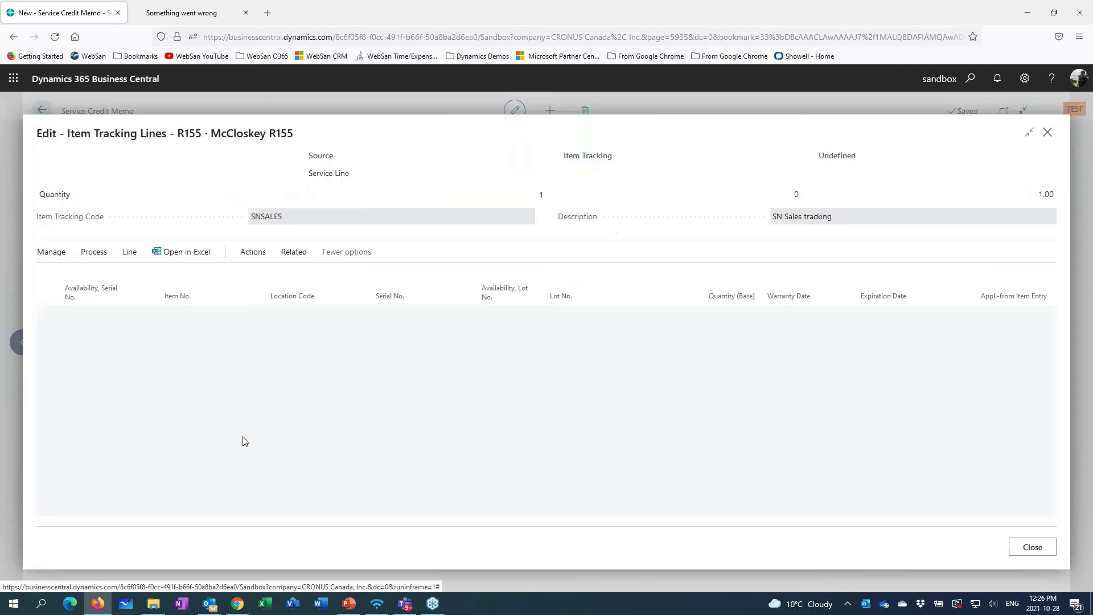
click(381, 342)
click(470, 339)
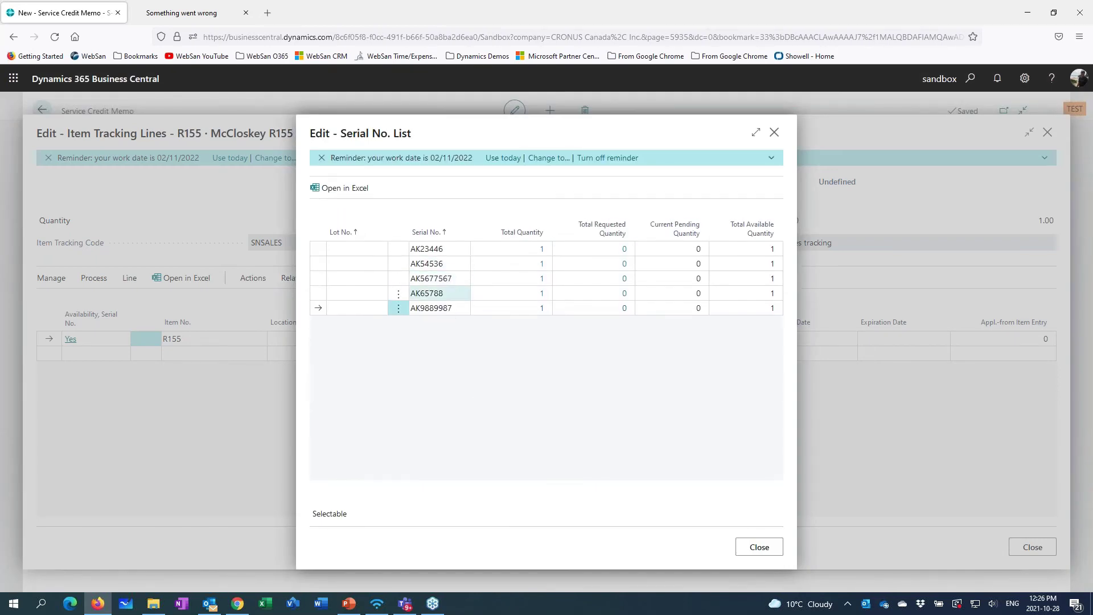
click(447, 294)
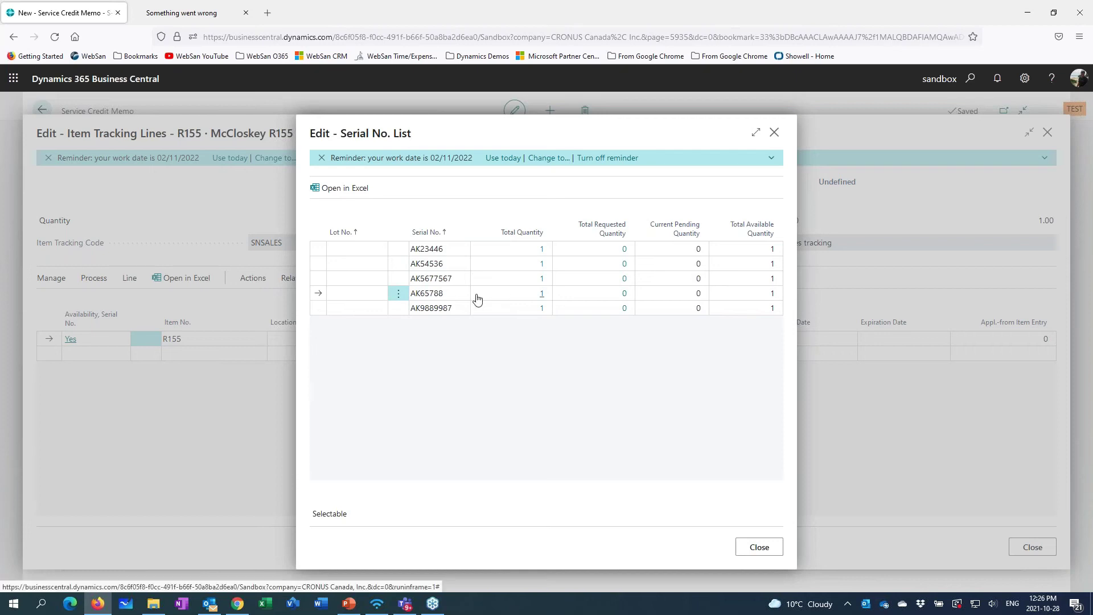
click(750, 555)
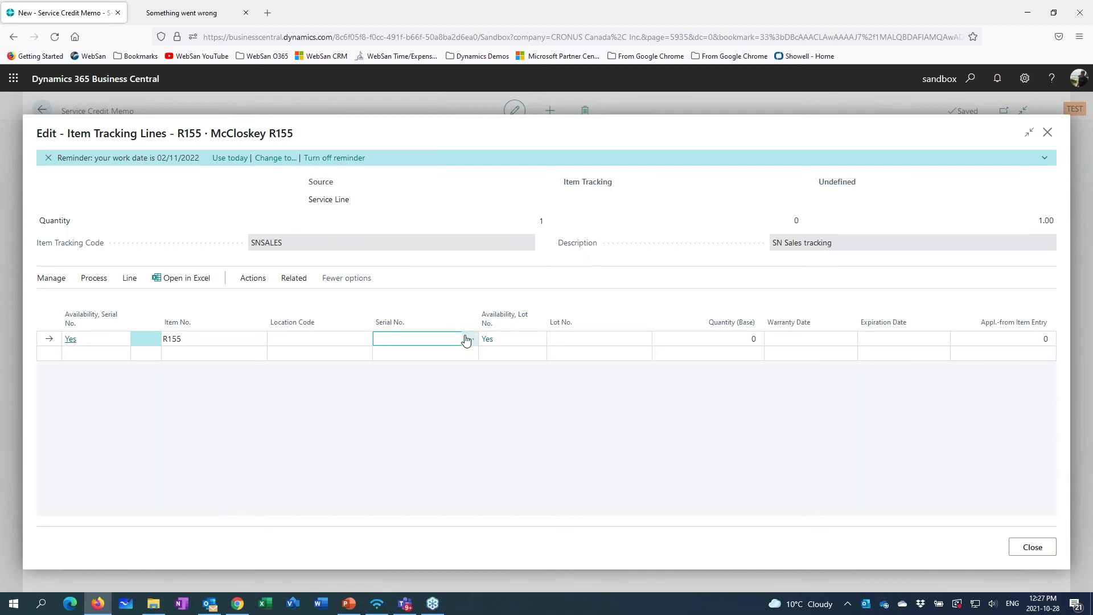
click(447, 341)
text(AK65788)
key(Tab)
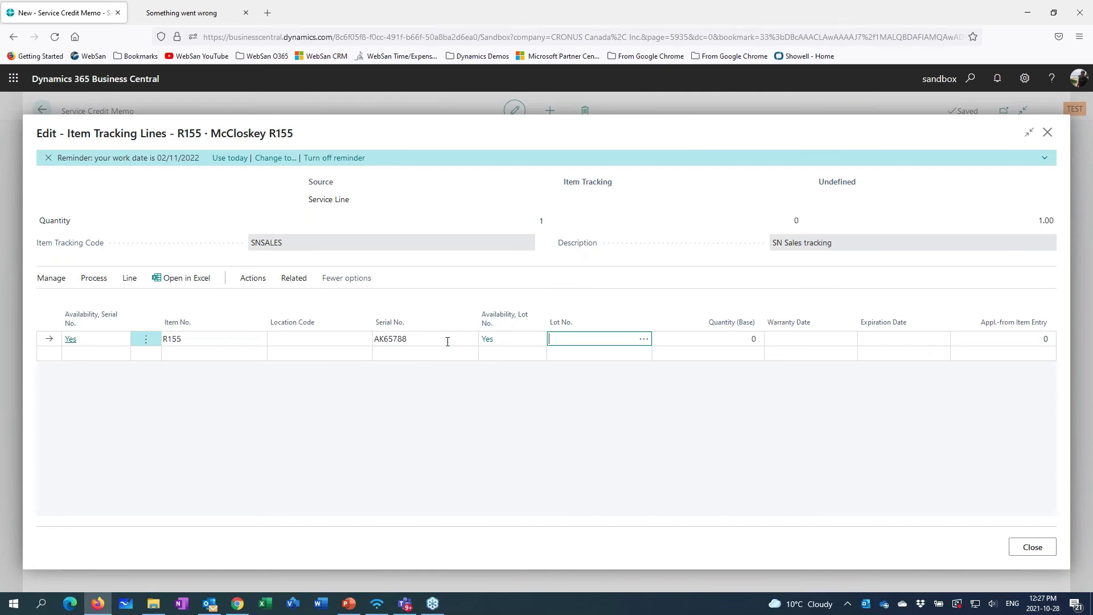
- Apply the AK65788 tracking line from item ledger entry 2440, the original sales shipment
click(1017, 342)
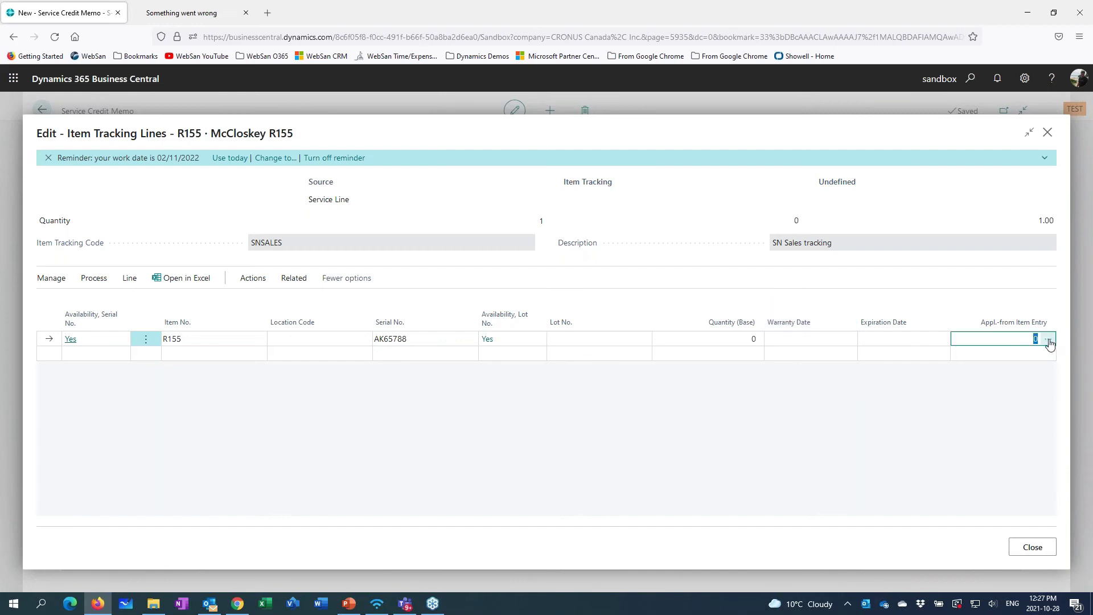
click(1049, 340)
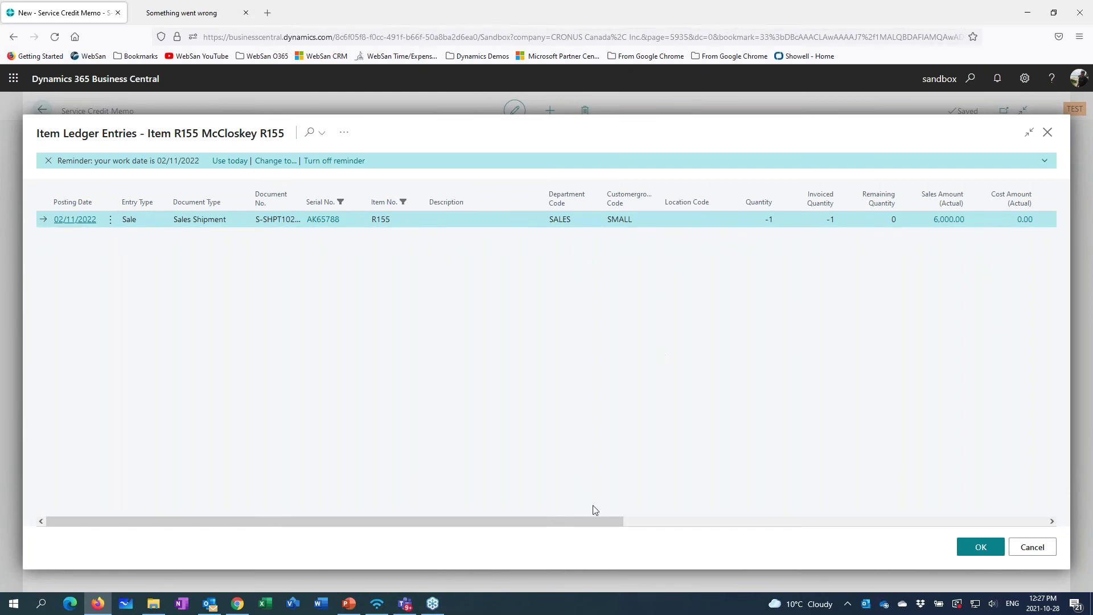
drag(578, 521, 999, 524)
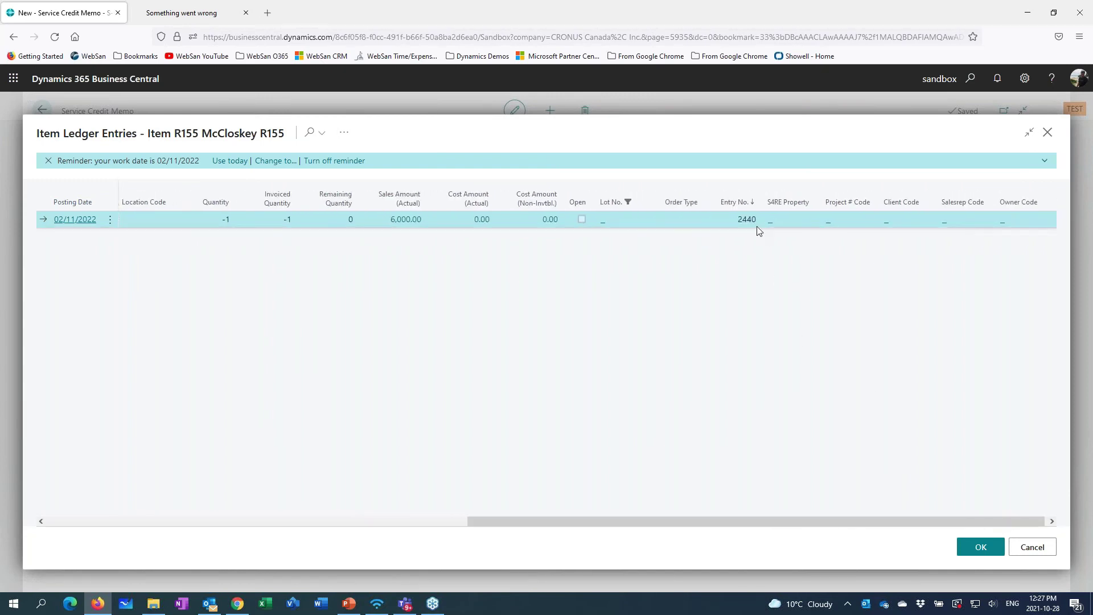
click(970, 547)
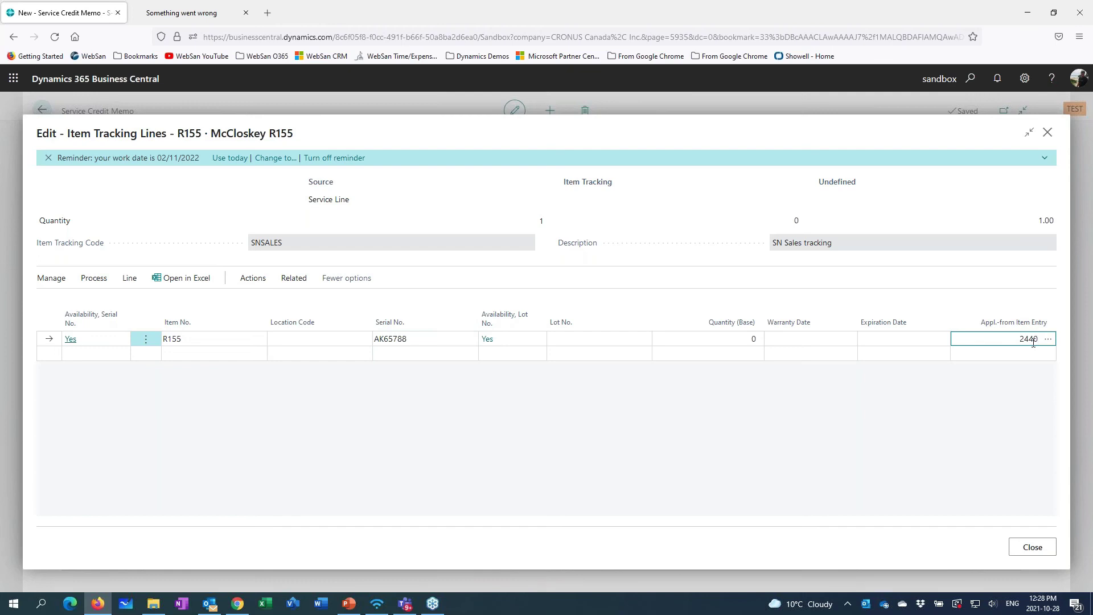
- Set the tracking line's base quantity to 1 and close the item tracking lines
click(752, 336)
text(1)
key(Tab)
click(1032, 546)
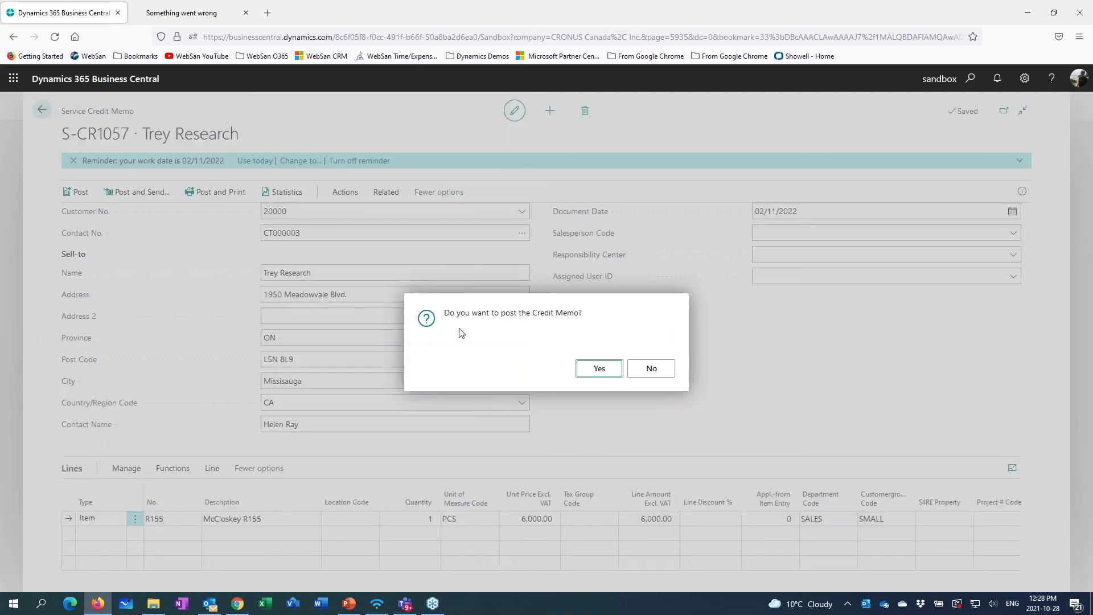
- Try to post the credit memo, and set the R155 line's tax group code to NONTAXABLE
click(600, 369)
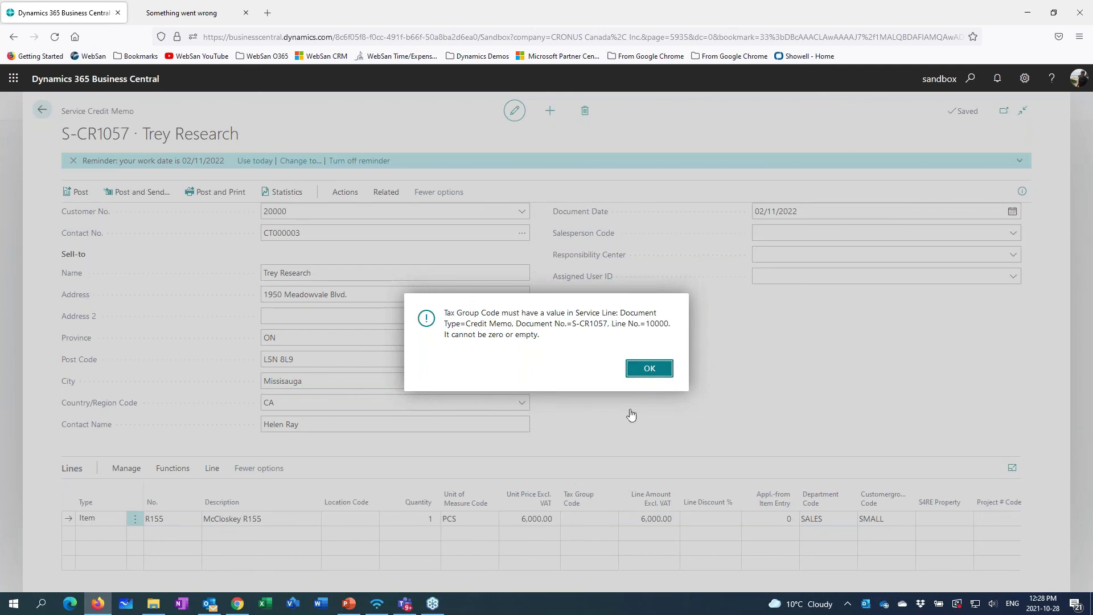
key(Return)
click(608, 518)
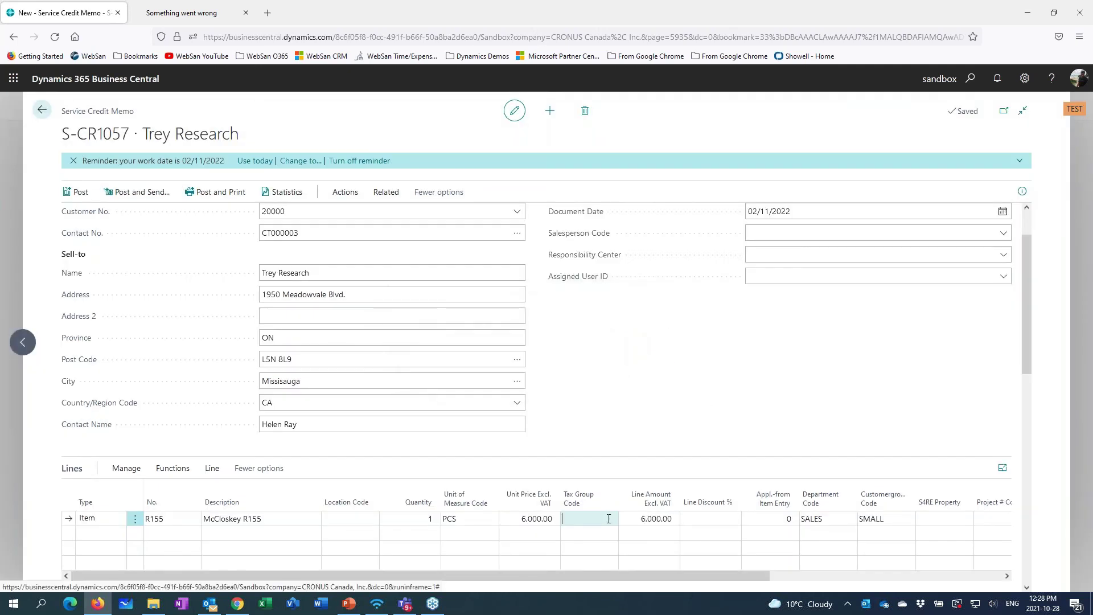
click(609, 518)
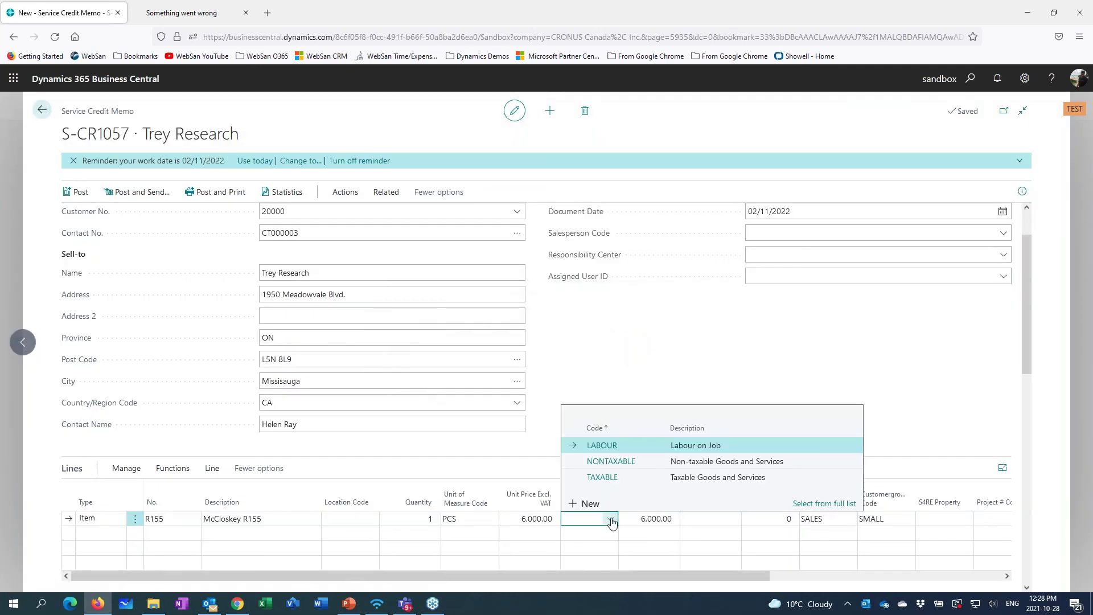
click(612, 466)
scroll(632, 364, down, 2)
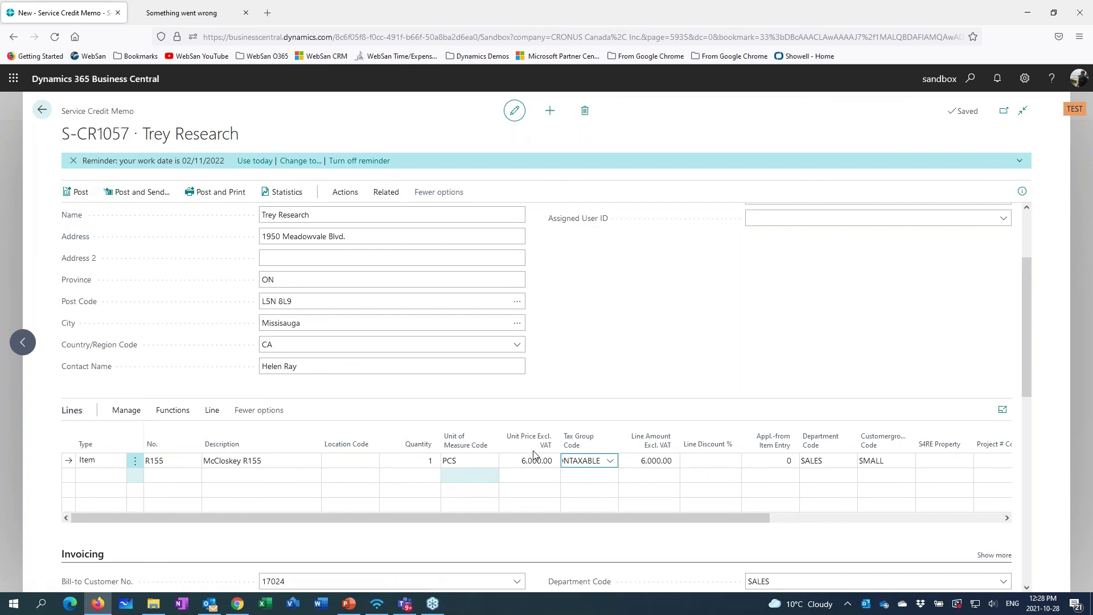
- Post the service credit memo and decline to open the posted document
click(78, 194)
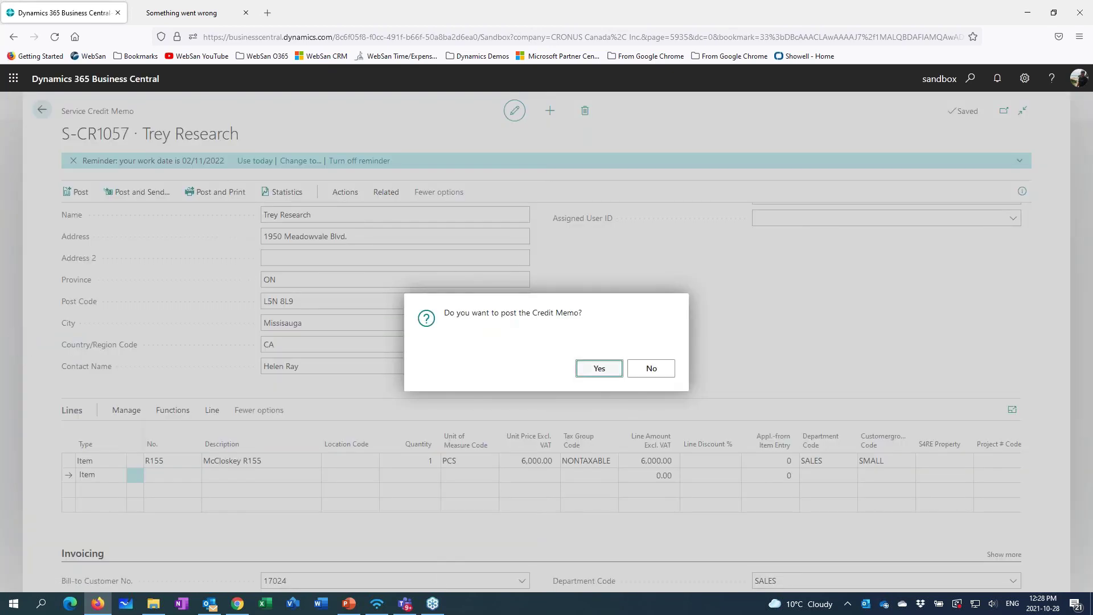
click(589, 367)
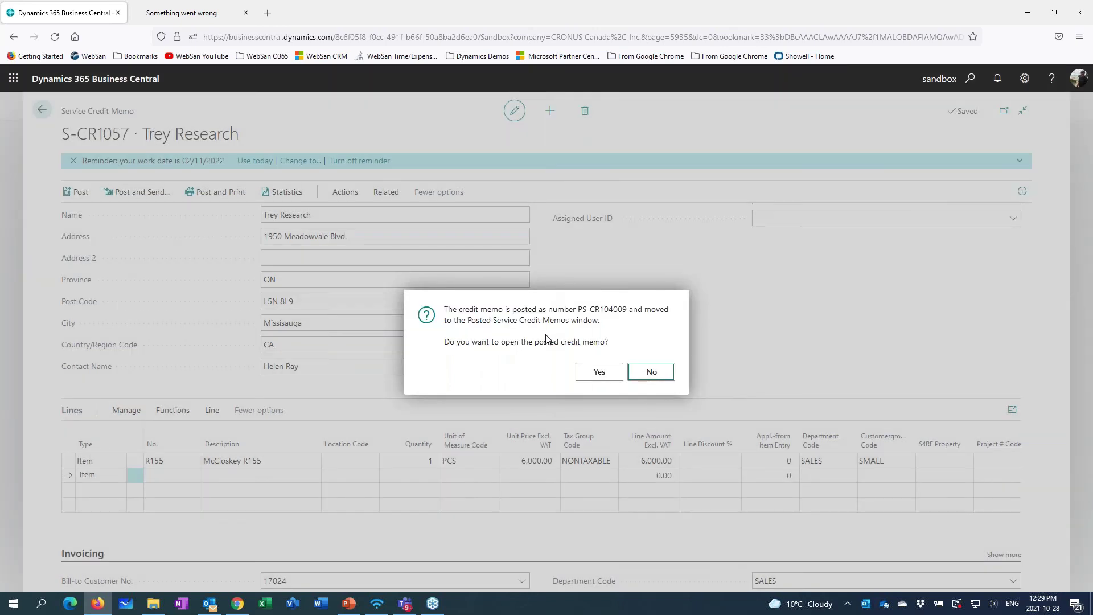
click(645, 374)
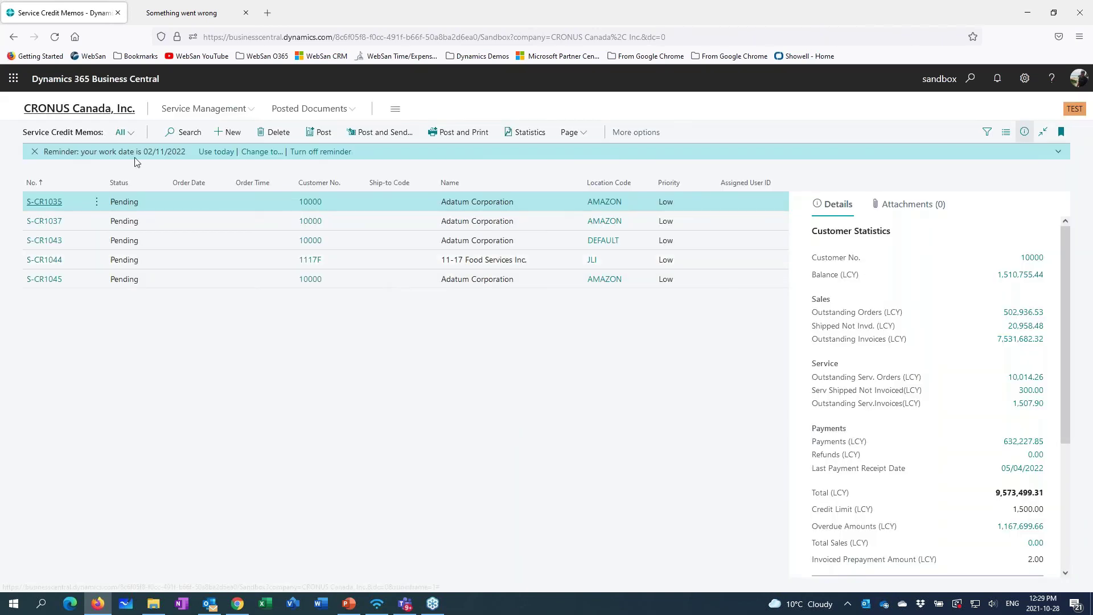
- Open the service items list and review the card of service item S00064 for R155 with serial number AK65788
key(Escape)
click(238, 133)
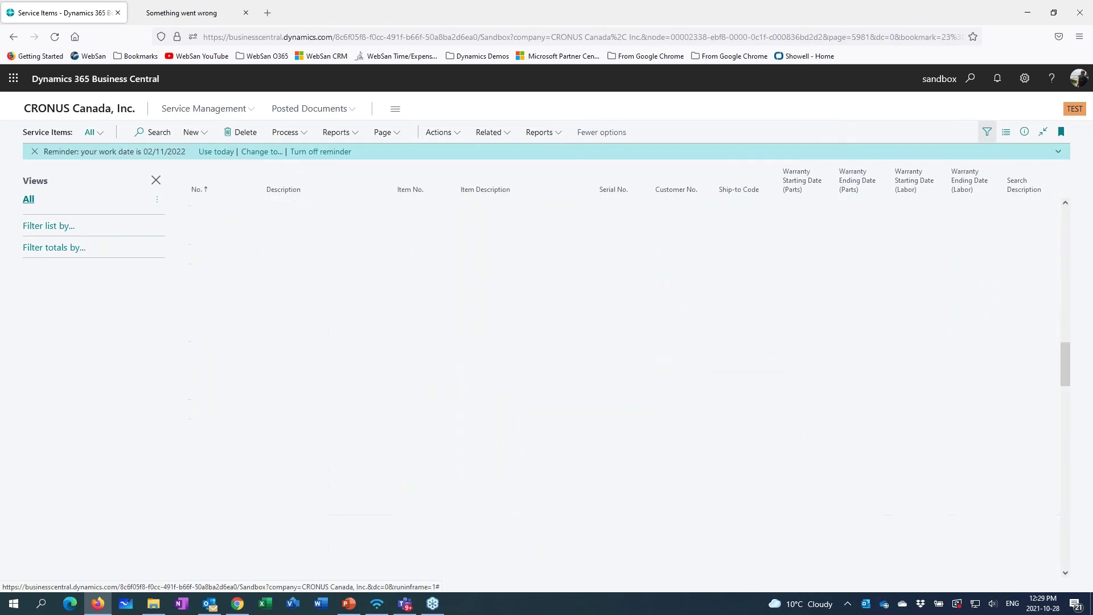
scroll(221, 348, down, 3)
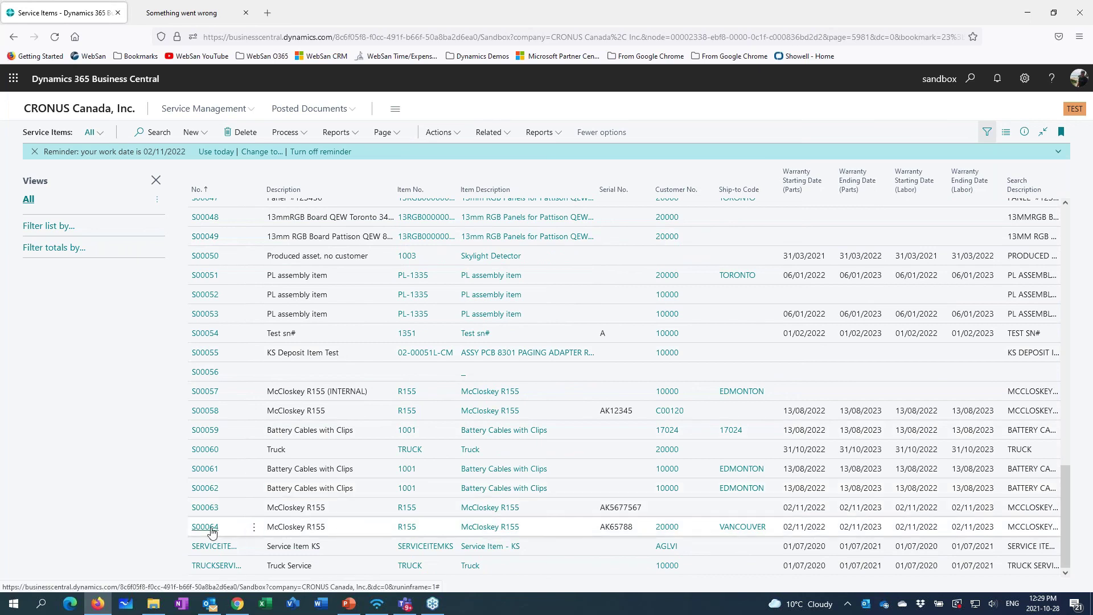
click(228, 530)
click(206, 527)
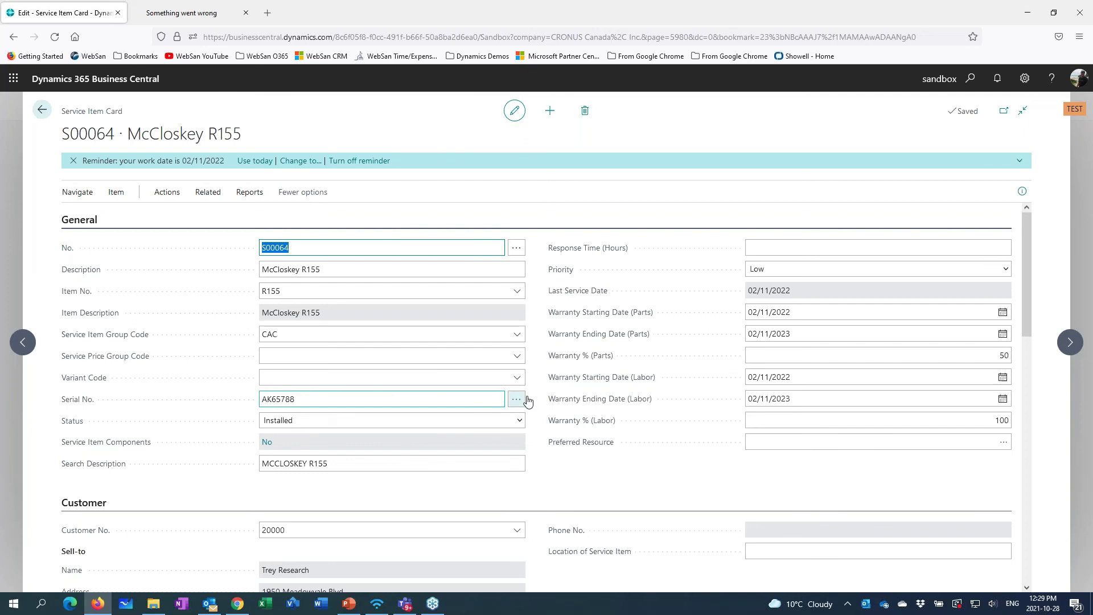
scroll(535, 404, down, 2)
scroll(535, 404, down, 1)
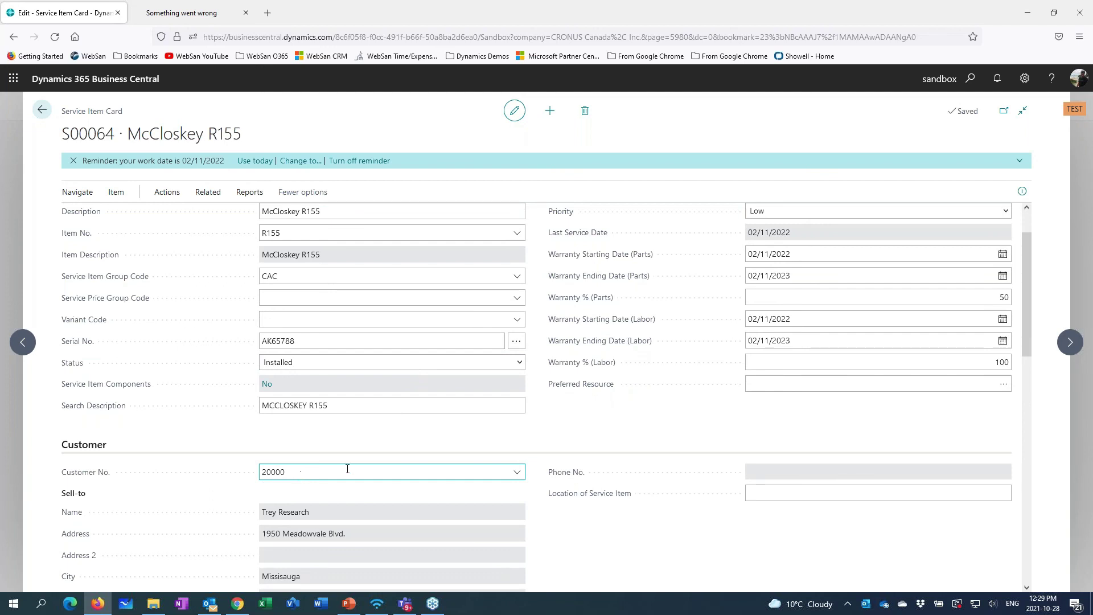
scroll(533, 445, up, 1)
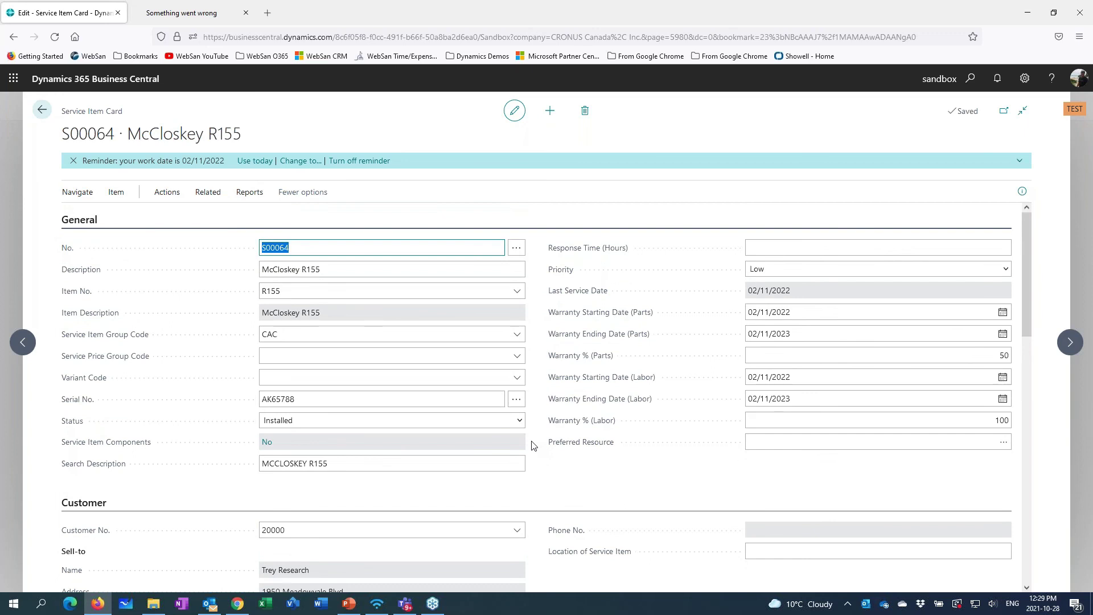
- Clear the status and customer number on service item S00064, confirming the customer change
click(519, 420)
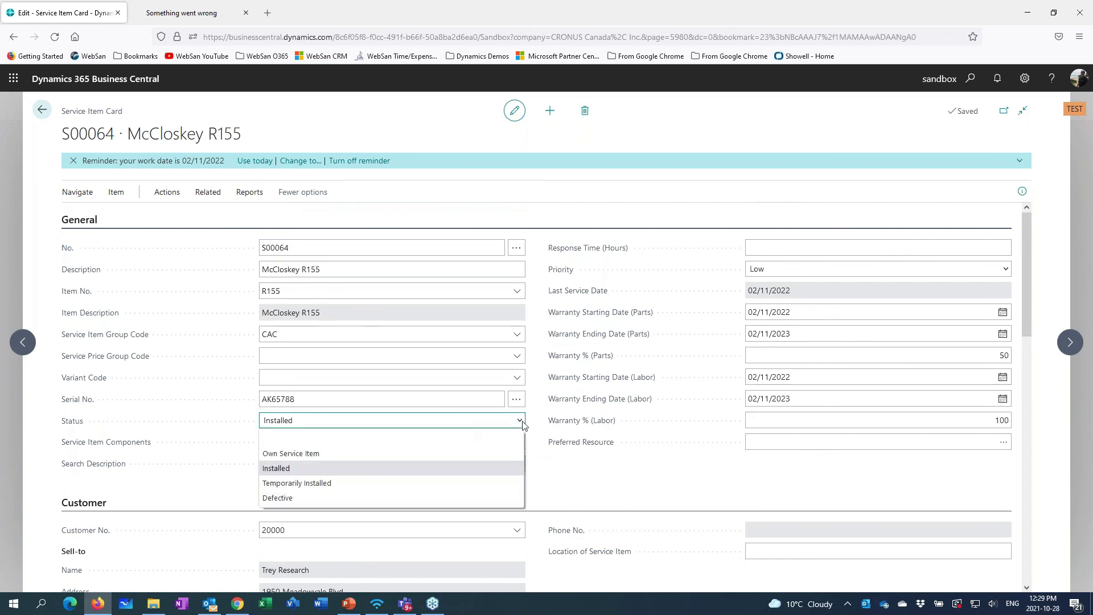
click(351, 438)
click(327, 532)
key(Delete)
key(Tab)
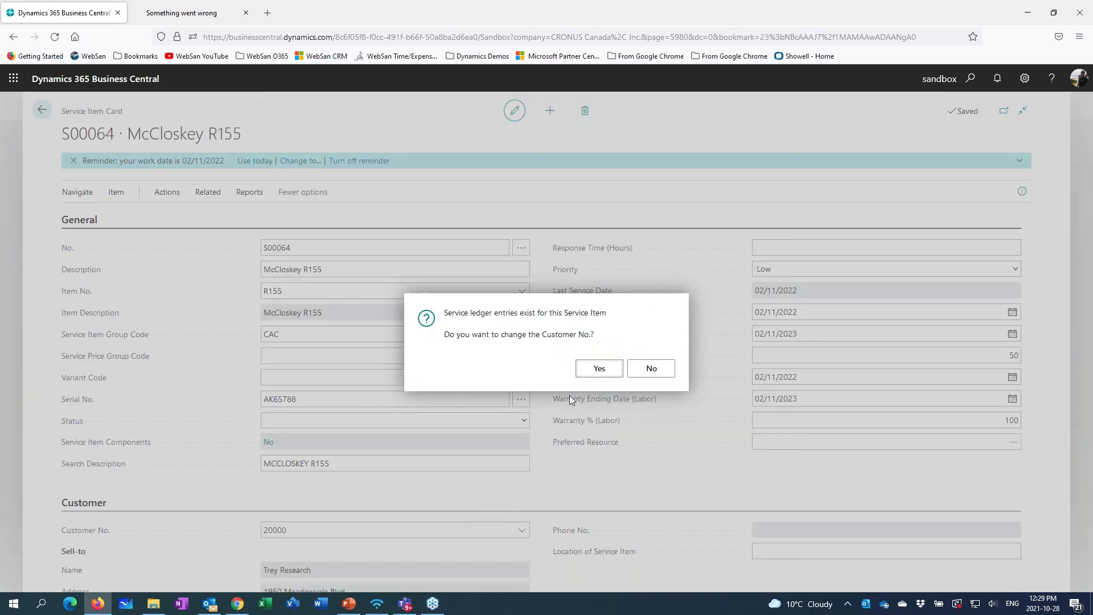
click(597, 370)
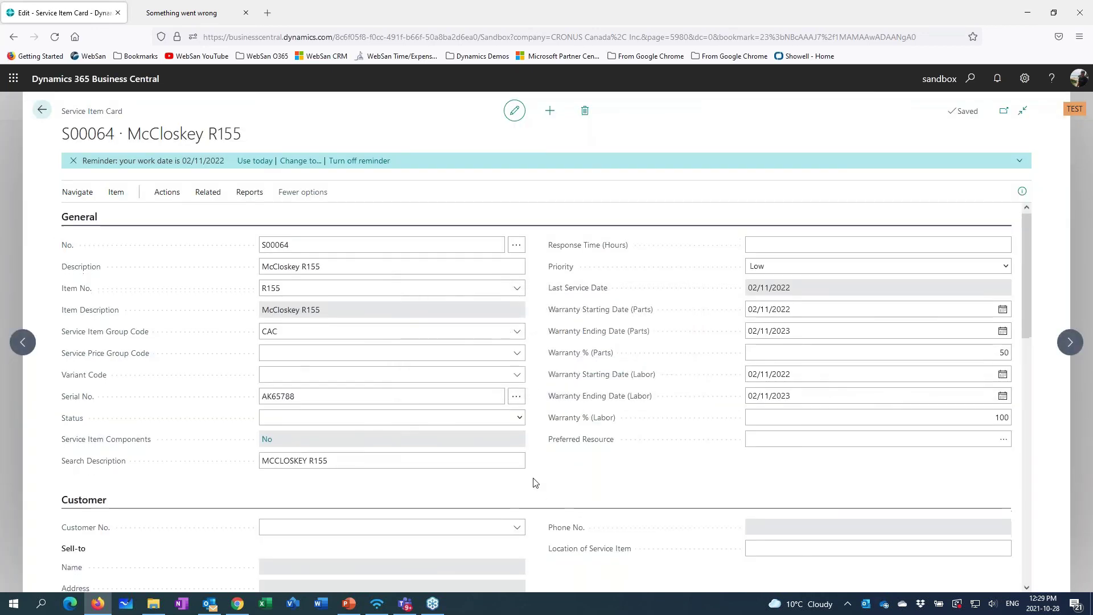
scroll(535, 483, down, 3)
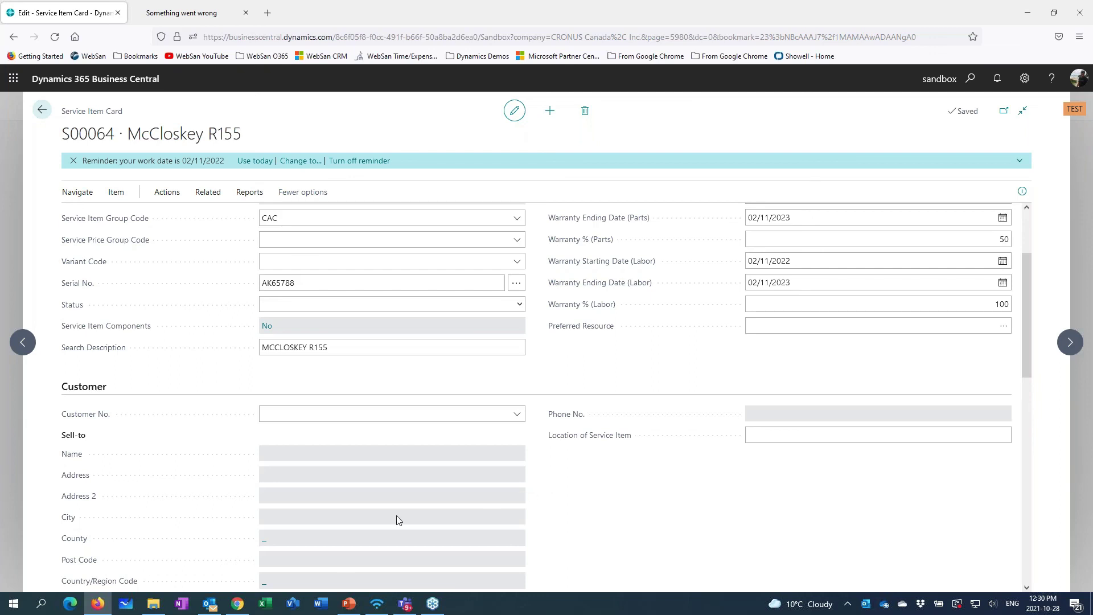
- Switch to PowerPoint and review the Returns and Service Credit Memos slide, highlighting the note about the service item status
click(350, 604)
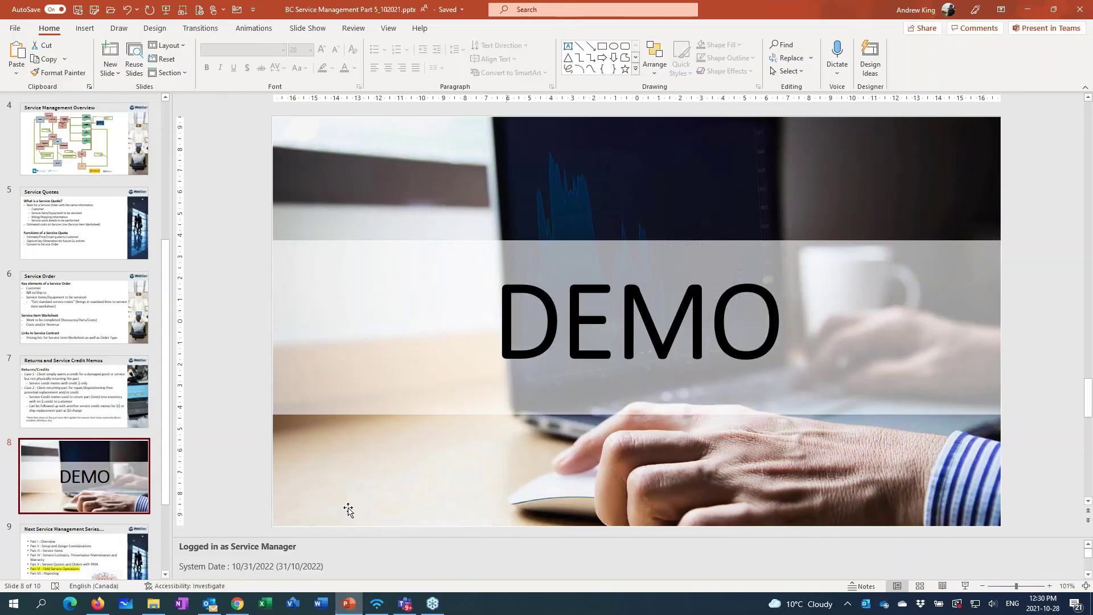
click(89, 396)
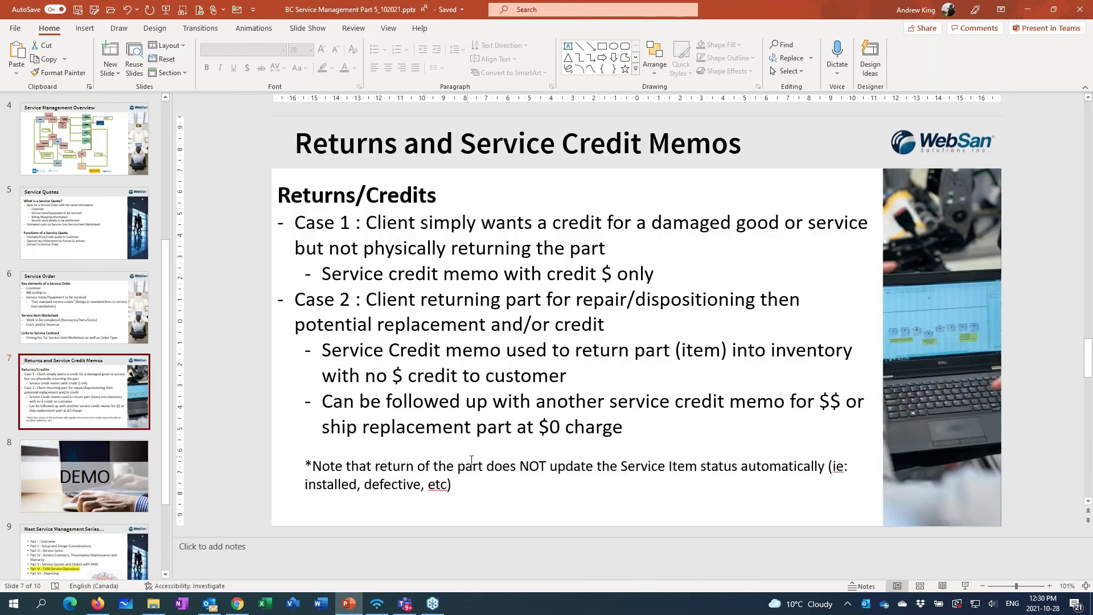
drag(487, 488, 305, 466)
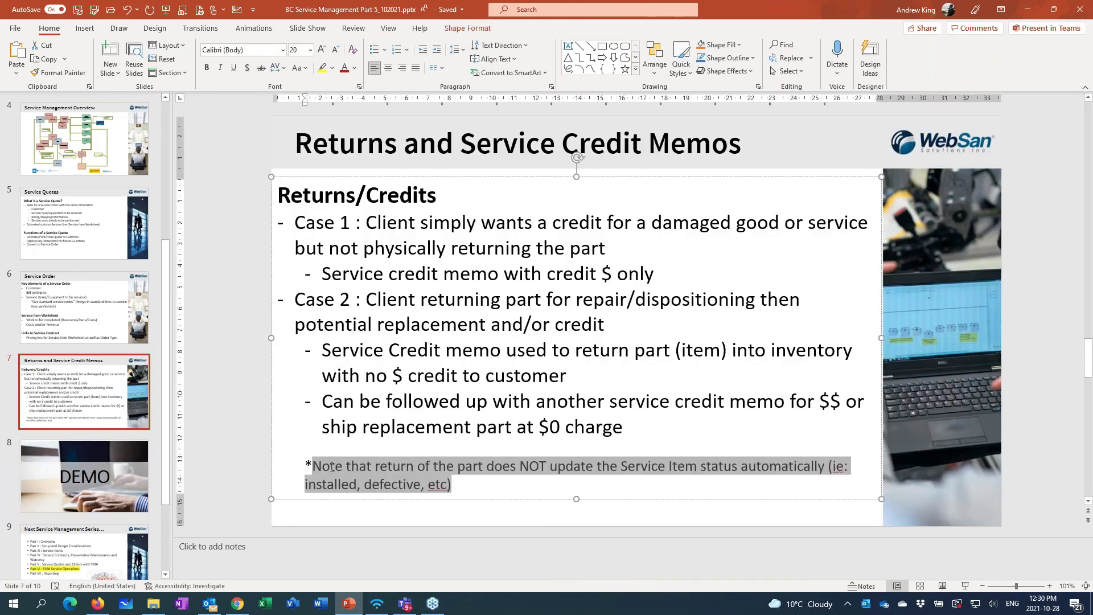
click(233, 425)
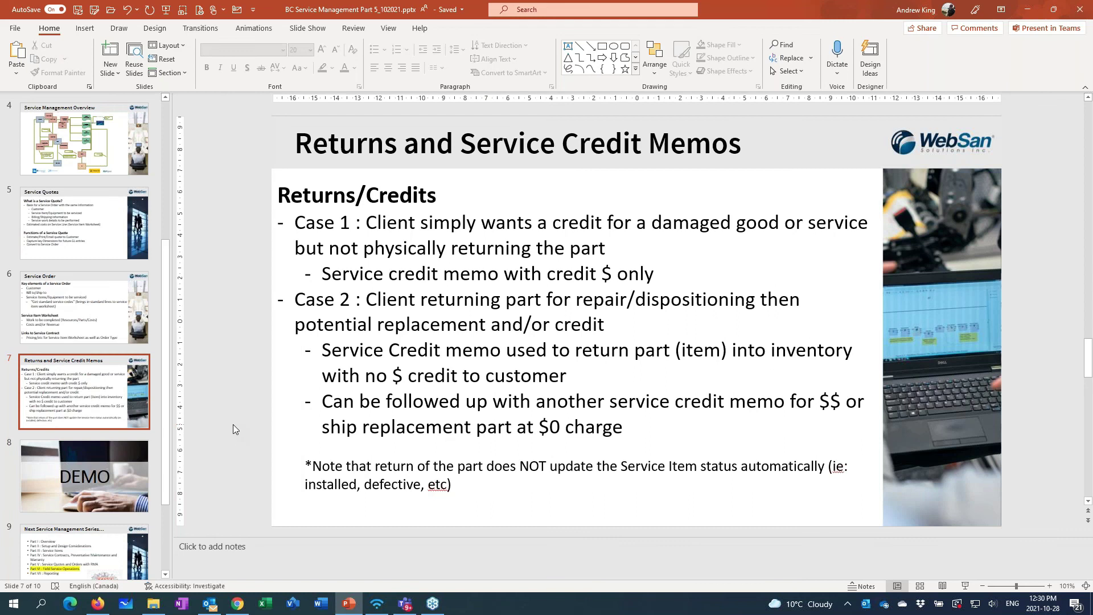